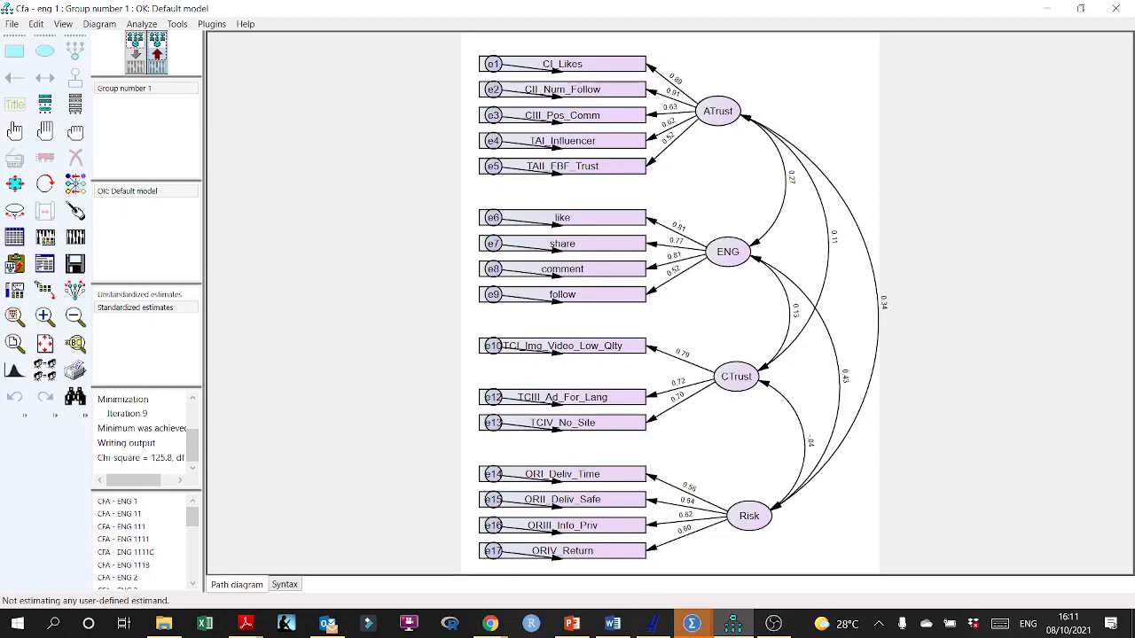
Step: Switch to the Word document, check the multivariate critical ratio in Table 3 Normality and Multicollinearity Tests, and return to Amos
{"action": "left_click", "coordinate": [611, 625]}
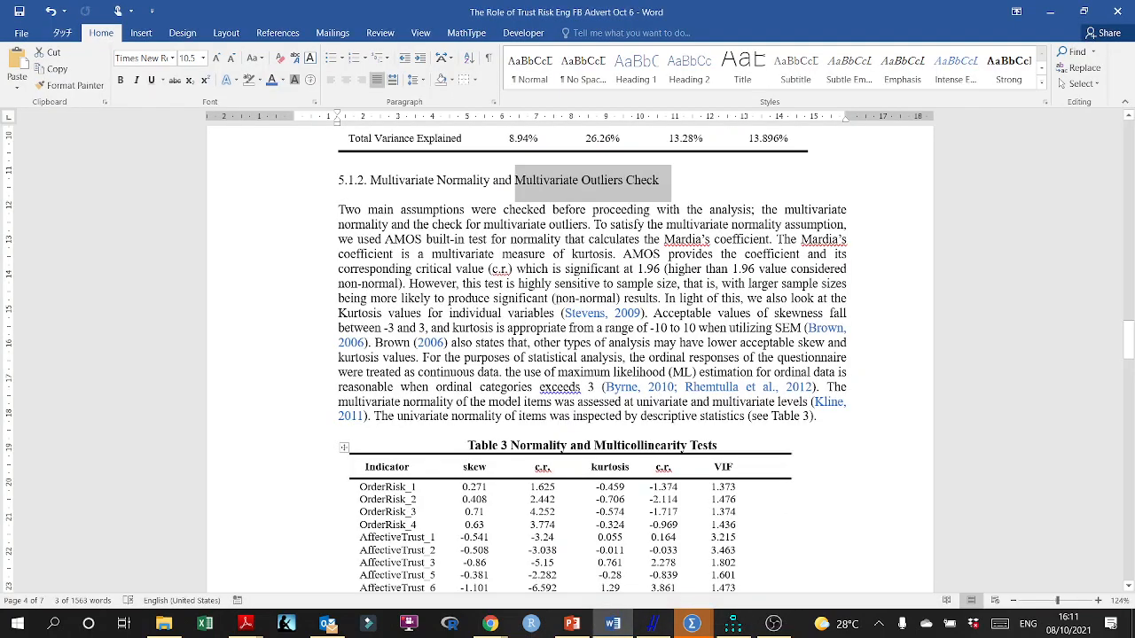
{"action": "scroll", "coordinate": [672, 475], "scroll_direction": "down", "scroll_amount": 6}
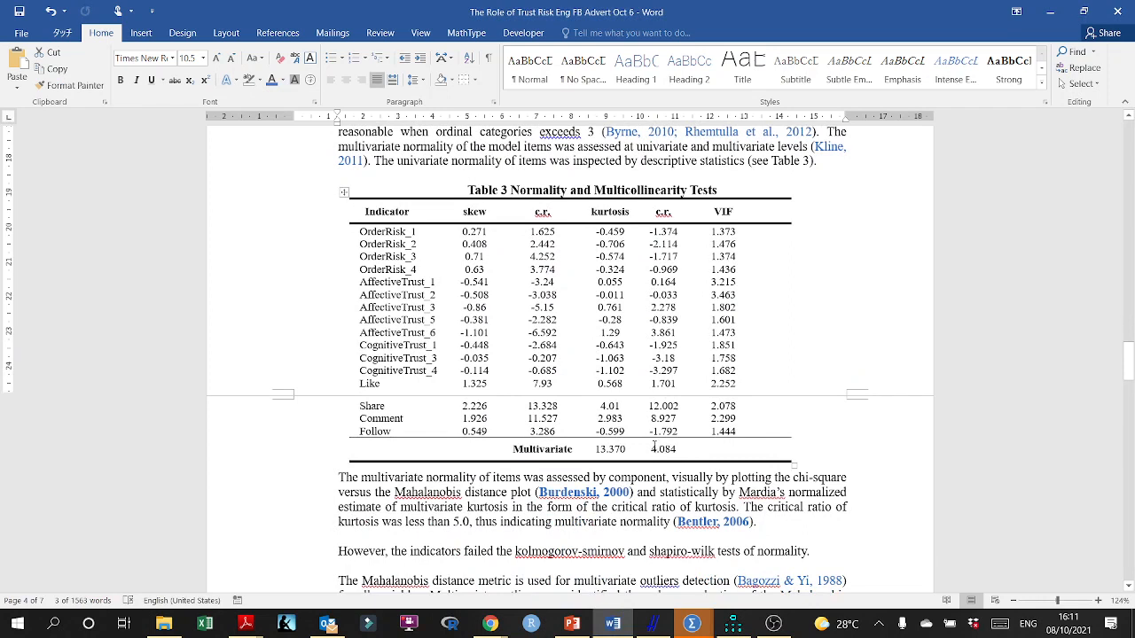
{"action": "double_click", "coordinate": [662, 450]}
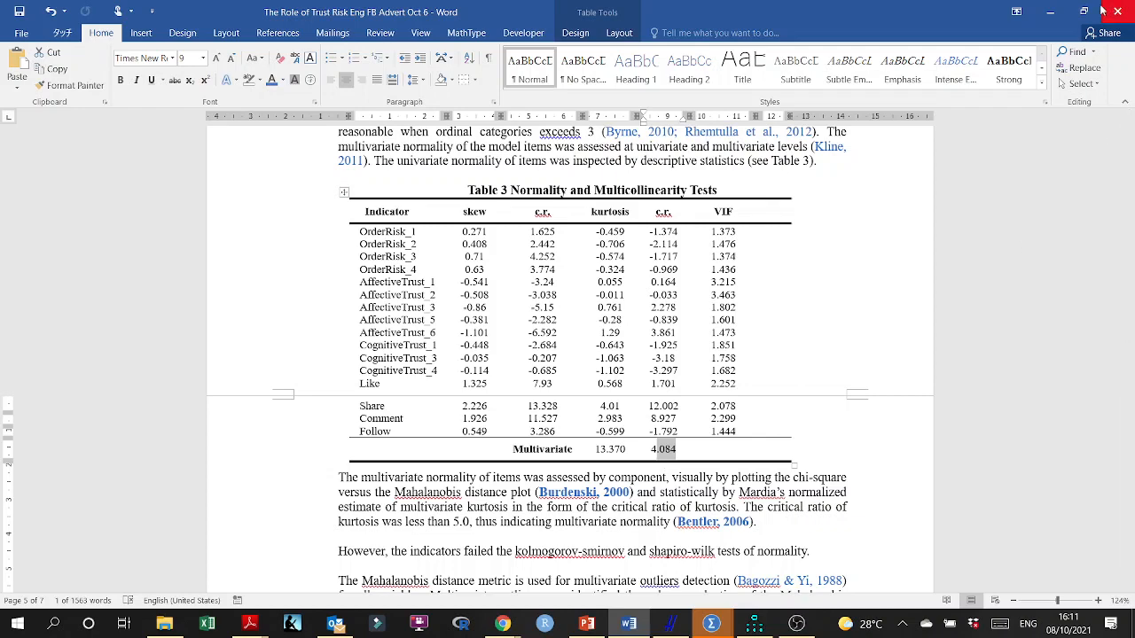
{"action": "left_click", "coordinate": [1050, 11]}
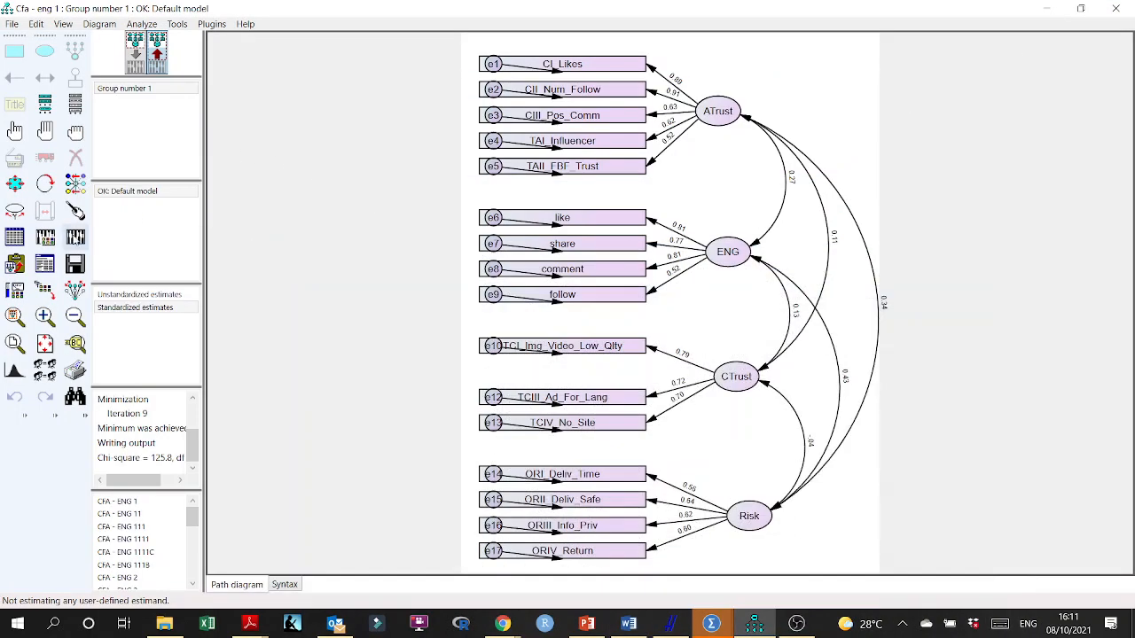
Step: Assign the SEMDATACLEAN SPSS file from the Full Model Final Analysis folder as the data file for Group number 1
{"action": "left_click", "coordinate": [14, 237]}
{"action": "left_click", "coordinate": [538, 362]}
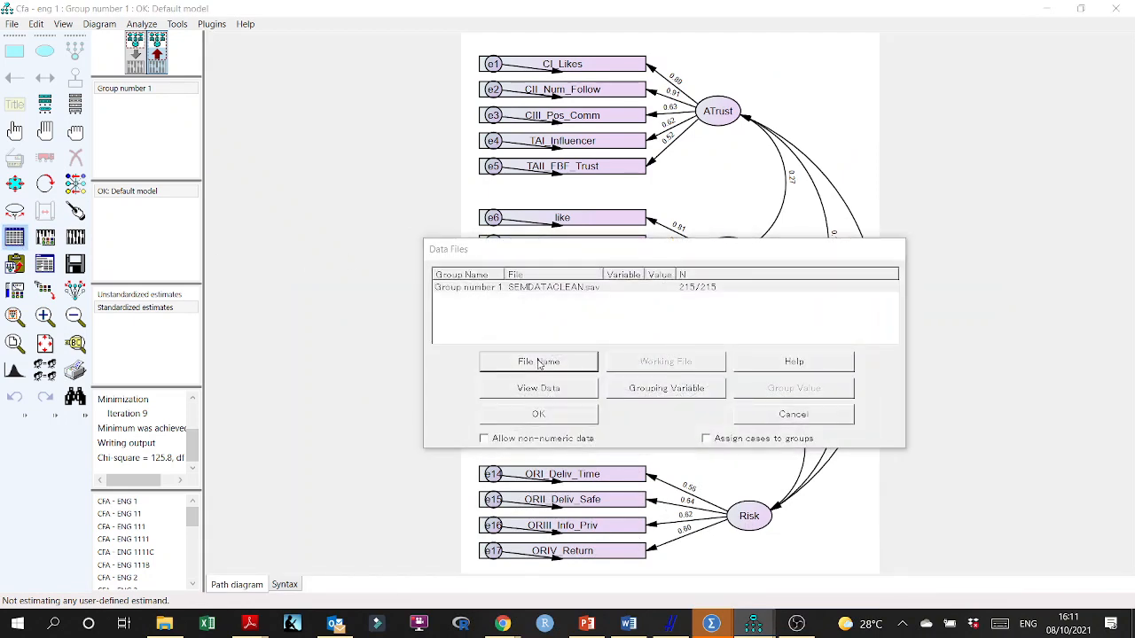
{"action": "left_click", "coordinate": [627, 355]}
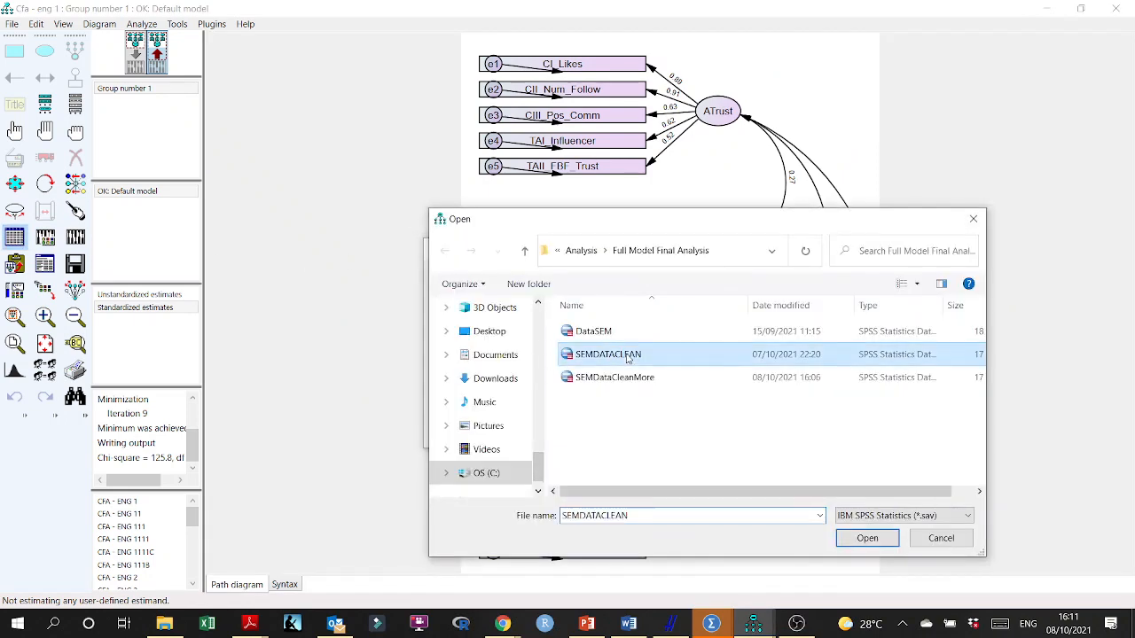
{"action": "left_click", "coordinate": [866, 538]}
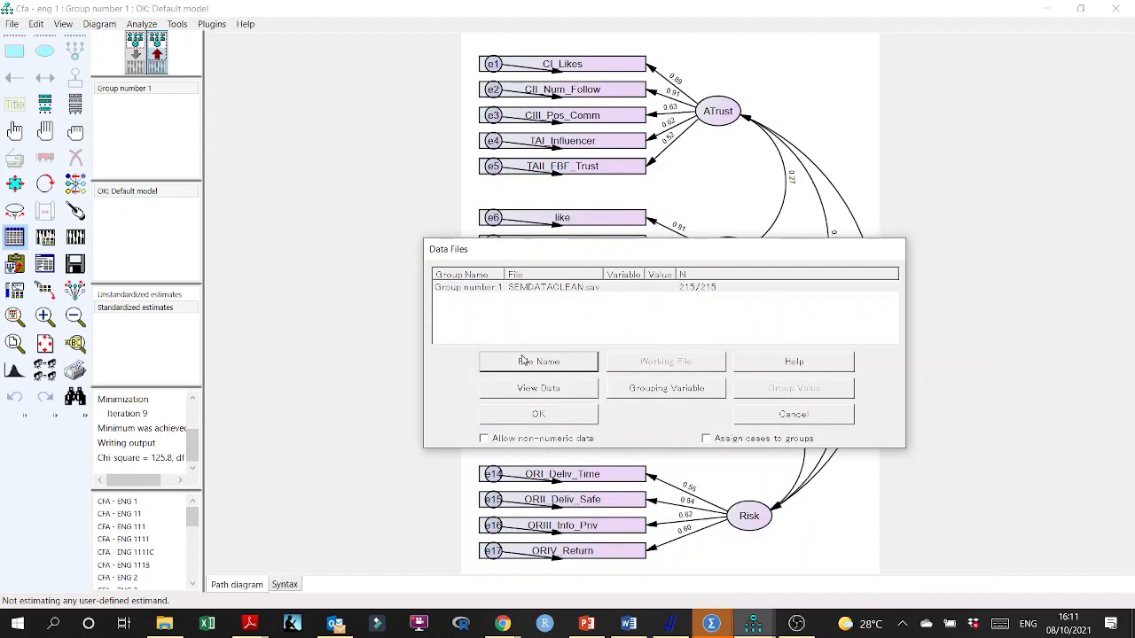
{"action": "left_click", "coordinate": [547, 417]}
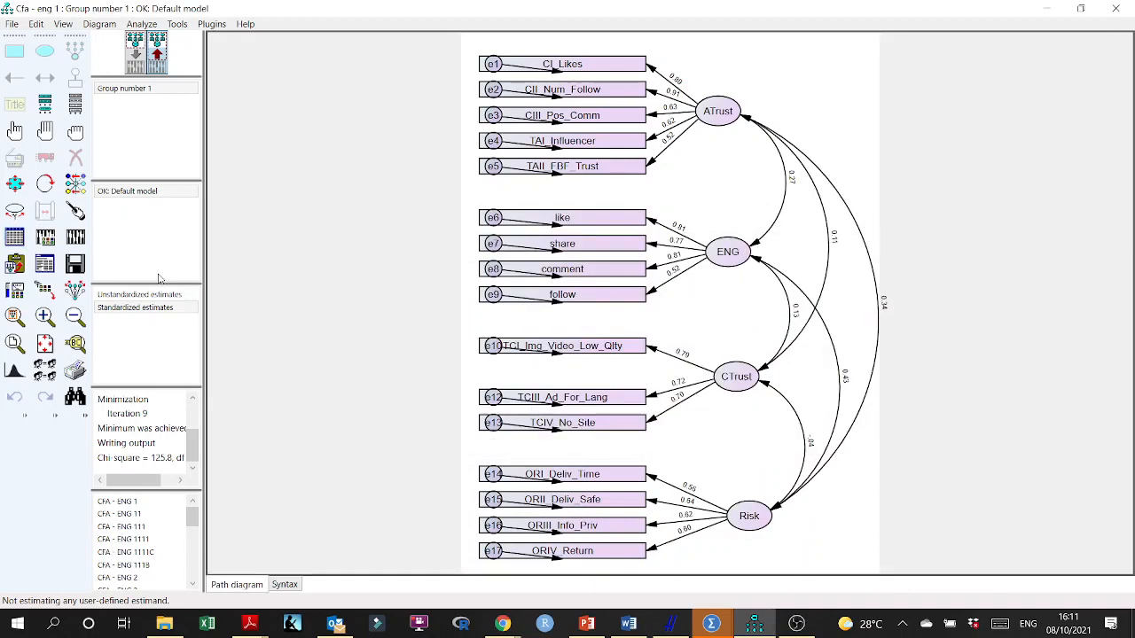
Step: Calculate the estimates and check the default model's notes in the text output
{"action": "left_click", "coordinate": [67, 233]}
{"action": "left_click", "coordinate": [48, 266]}
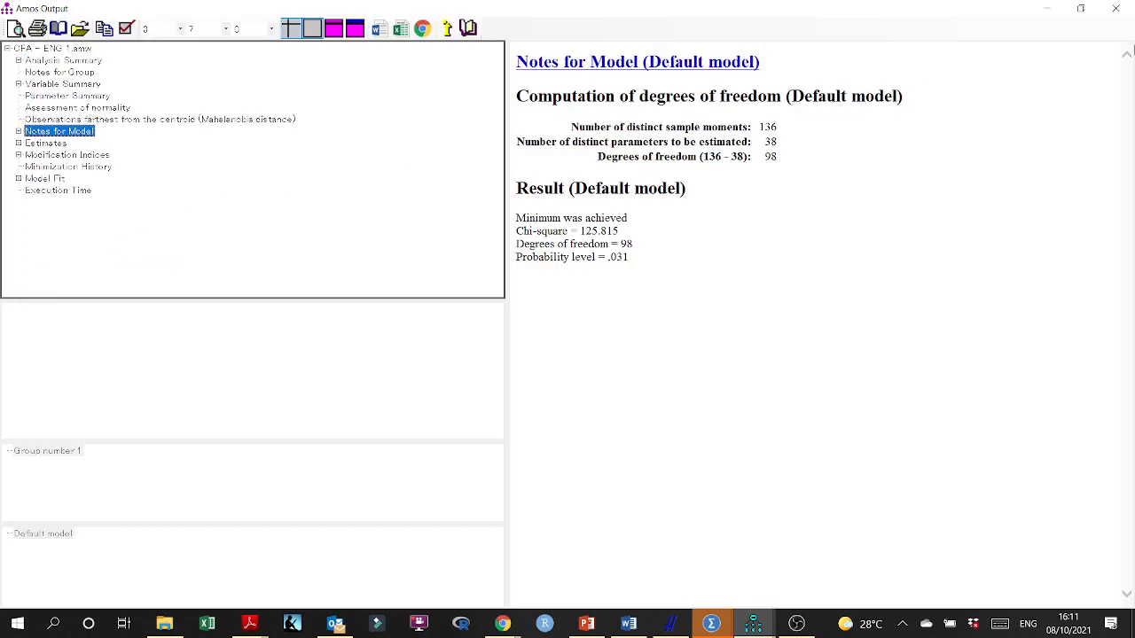
{"action": "left_click", "coordinate": [1115, 8]}
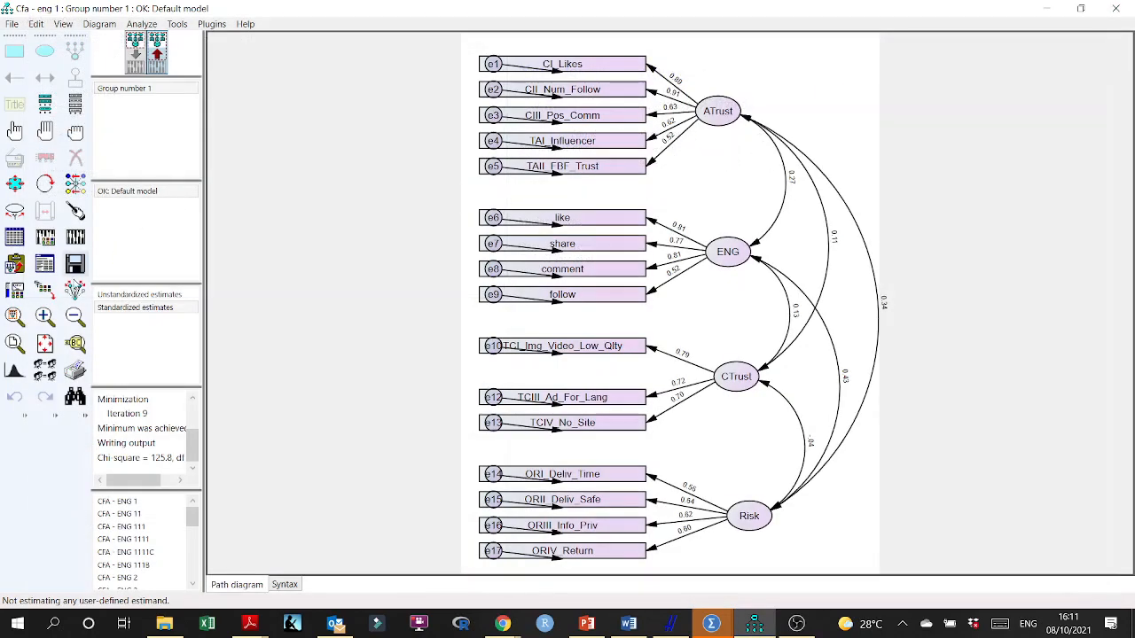
Step: View the unstandardized estimates on the path diagram and switch back to the standardized estimates to examine the loadings
{"action": "left_click", "coordinate": [115, 296]}
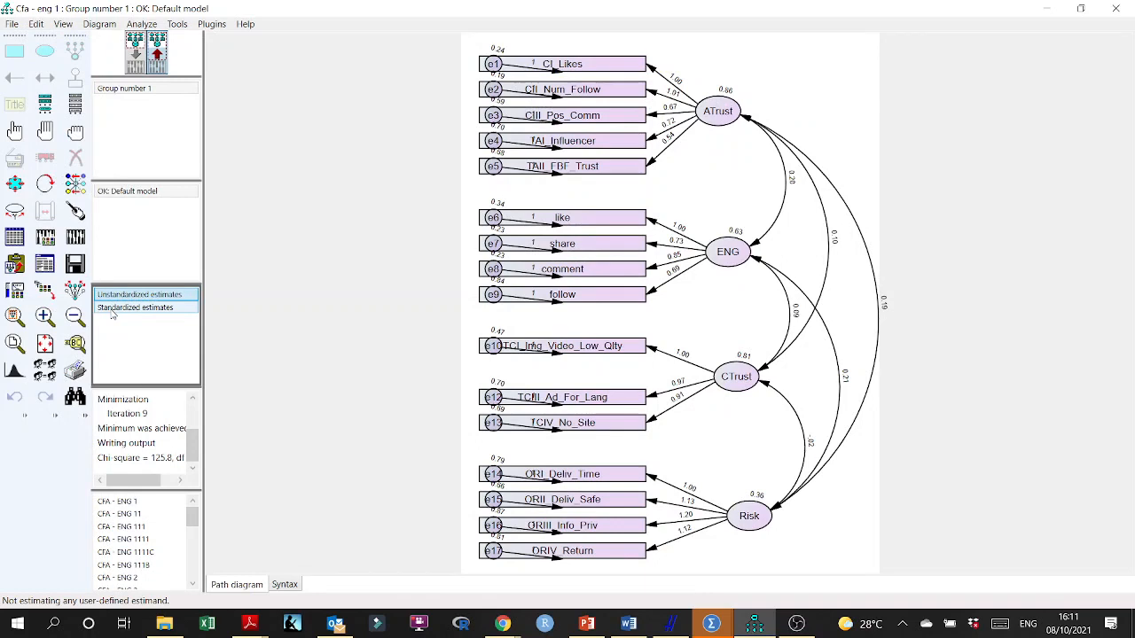
{"action": "left_click", "coordinate": [112, 310]}
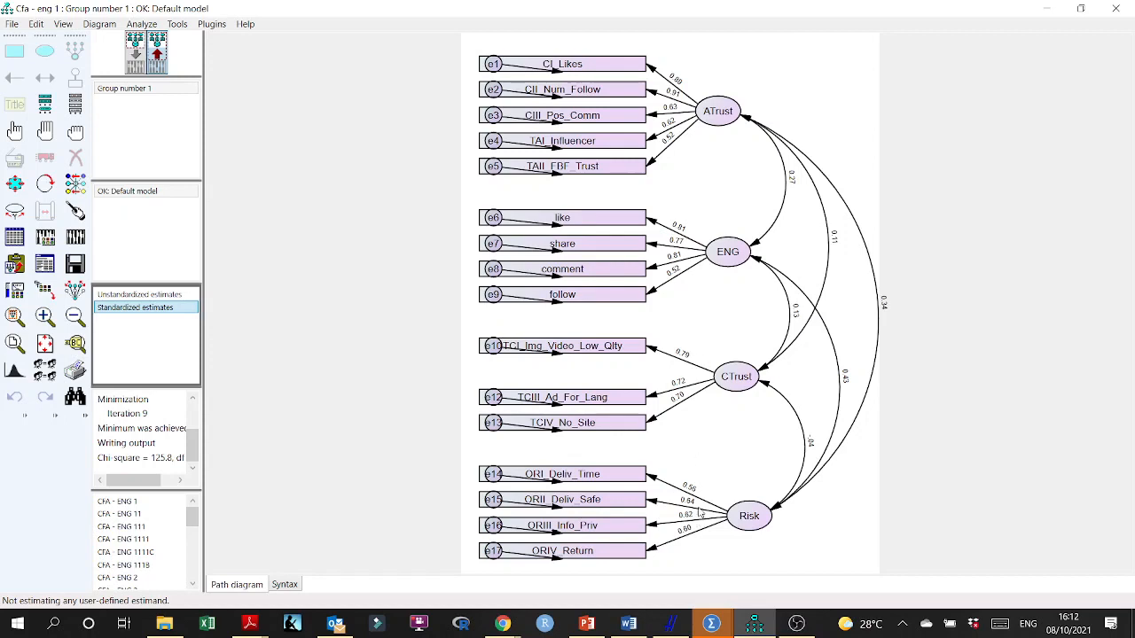
Step: Compare the text output's Model Fit summary with the acceptance levels for fit indices in the OneNote structural equation modeling notes
{"action": "left_click", "coordinate": [45, 263]}
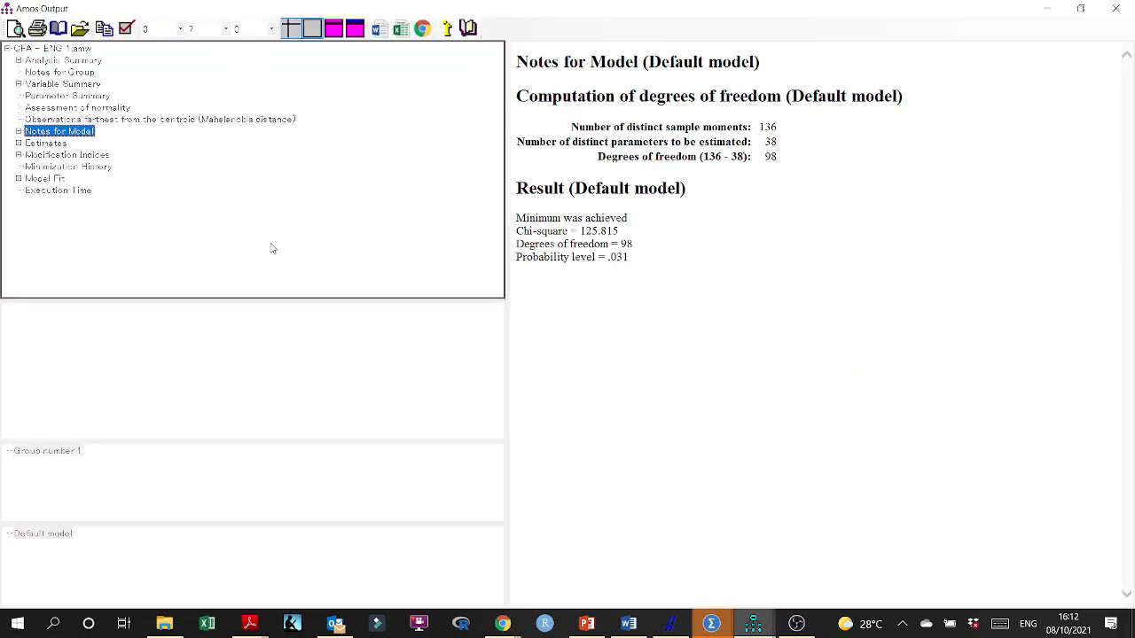
{"action": "left_click", "coordinate": [59, 179]}
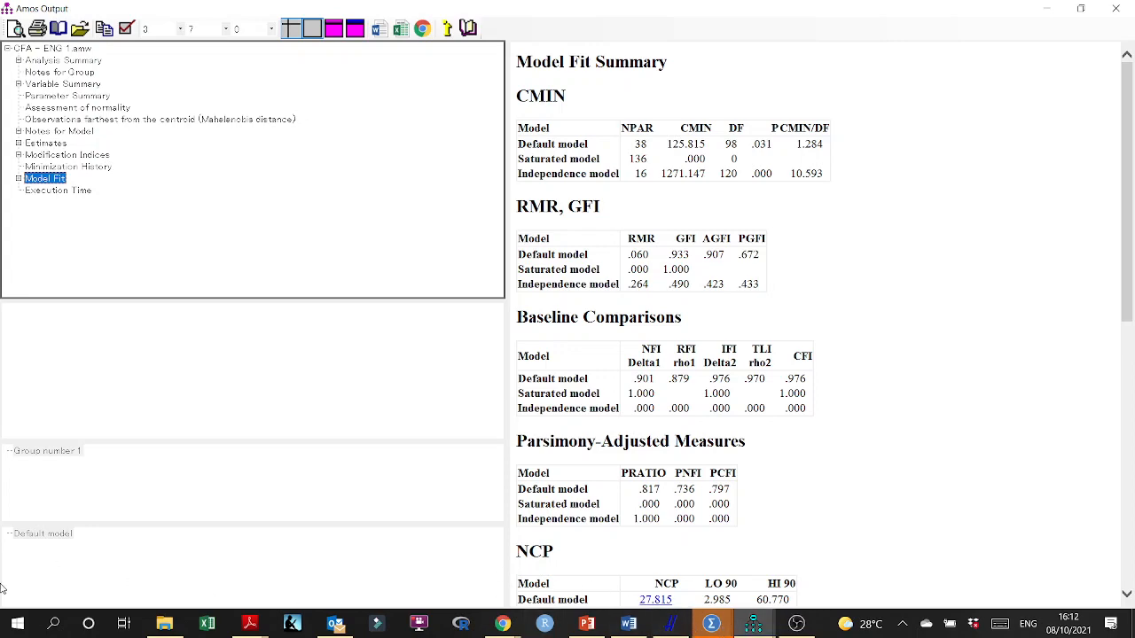
{"action": "left_click", "coordinate": [18, 624]}
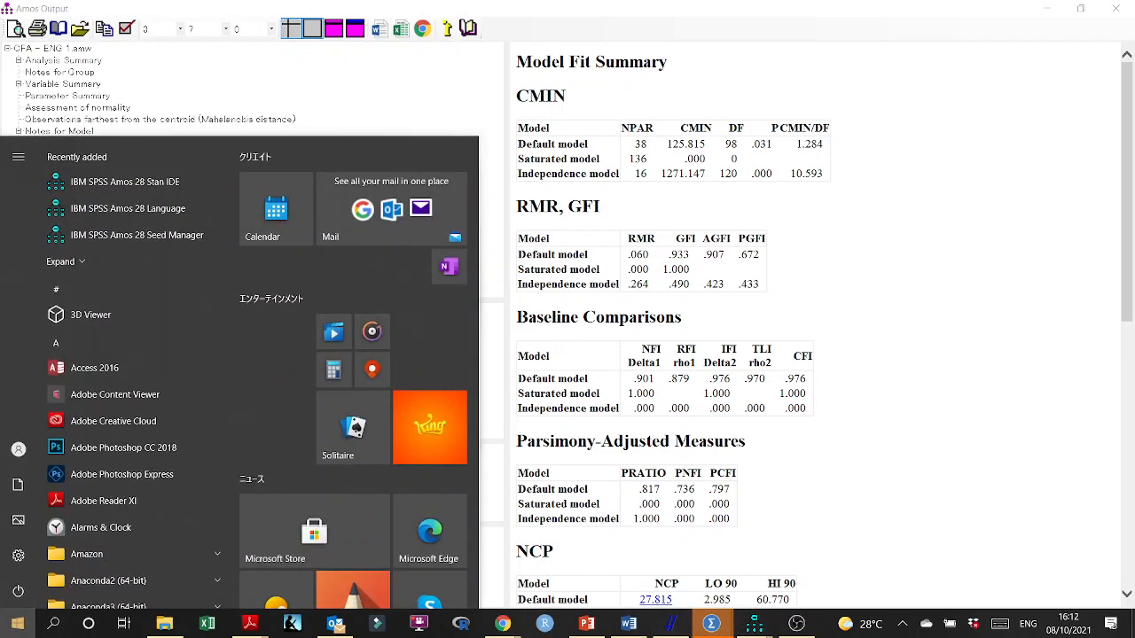
{"action": "type", "text": "Onen"}
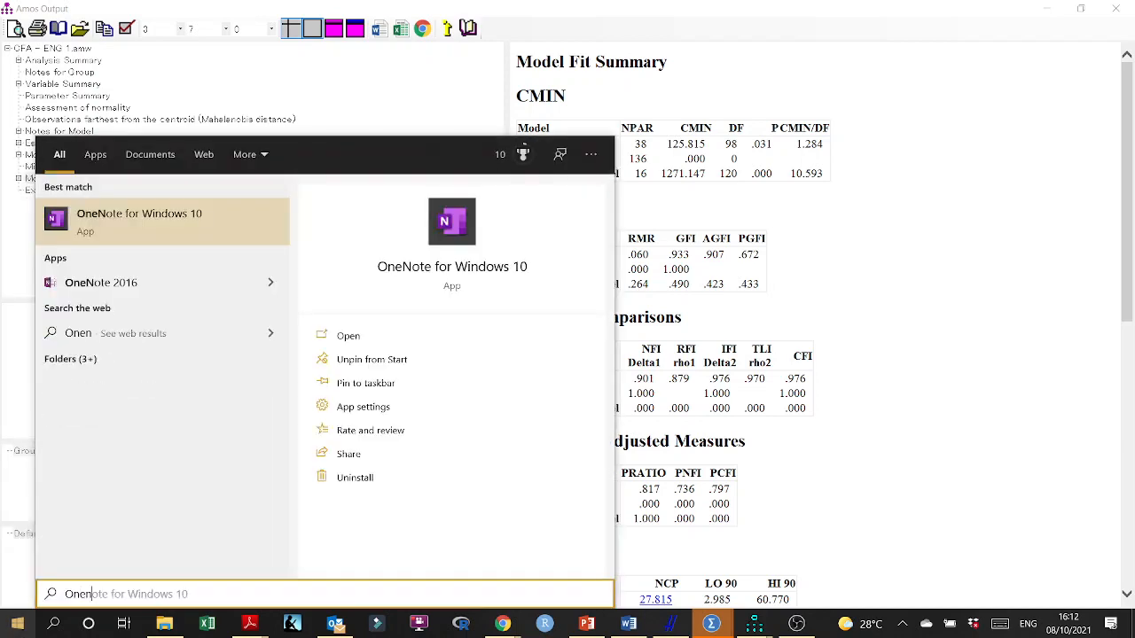
{"action": "left_click", "coordinate": [156, 216]}
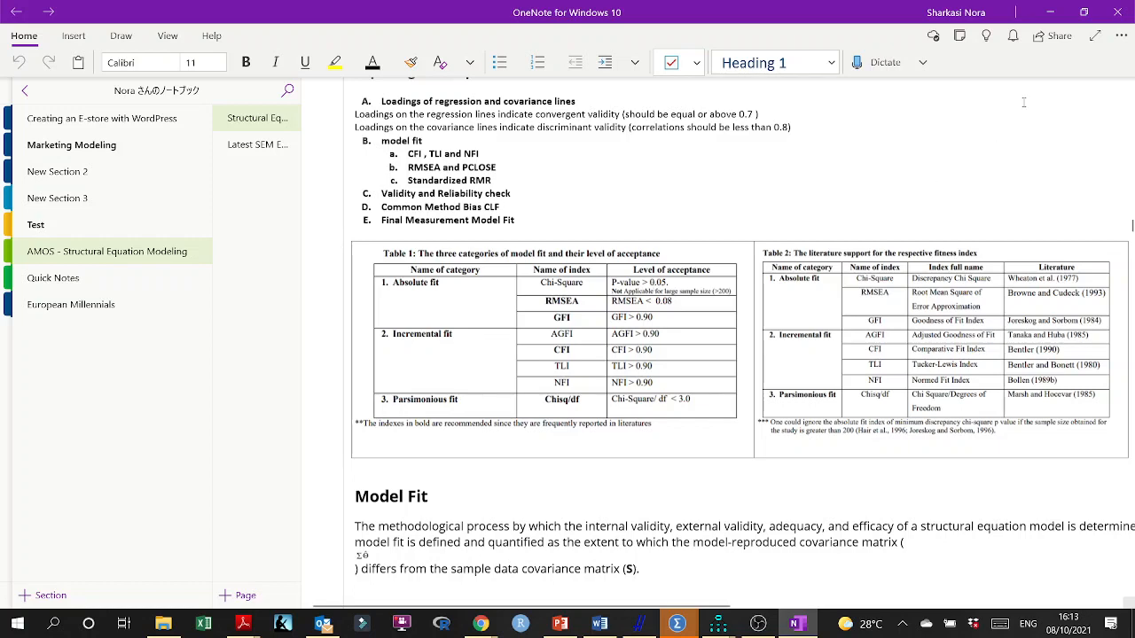
{"action": "left_click", "coordinate": [1051, 12]}
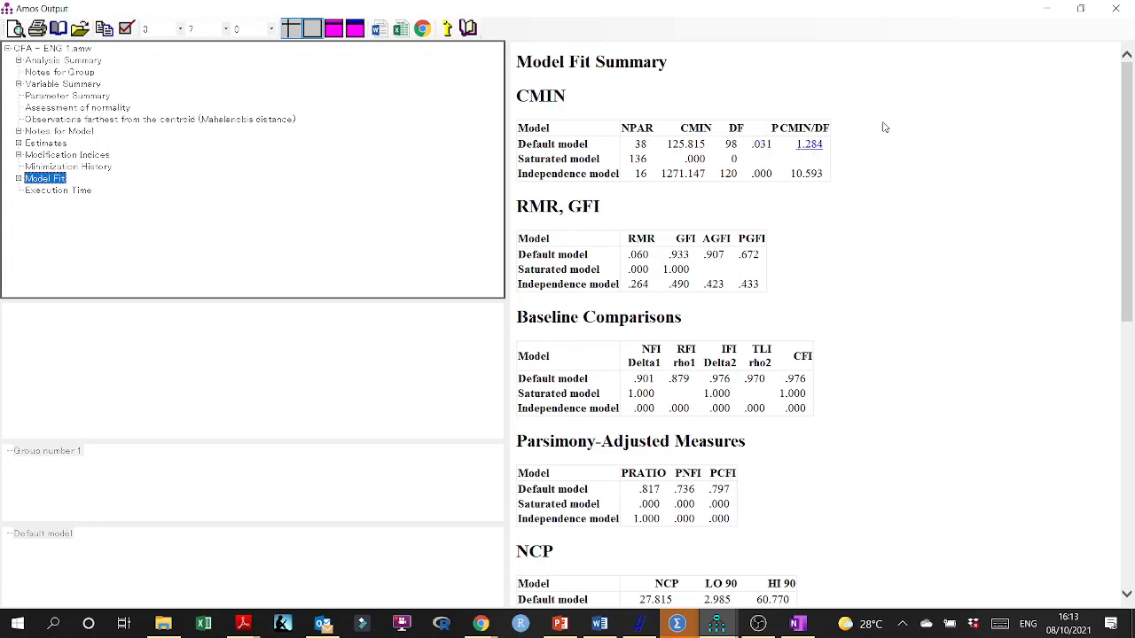
{"action": "left_click", "coordinate": [1116, 9]}
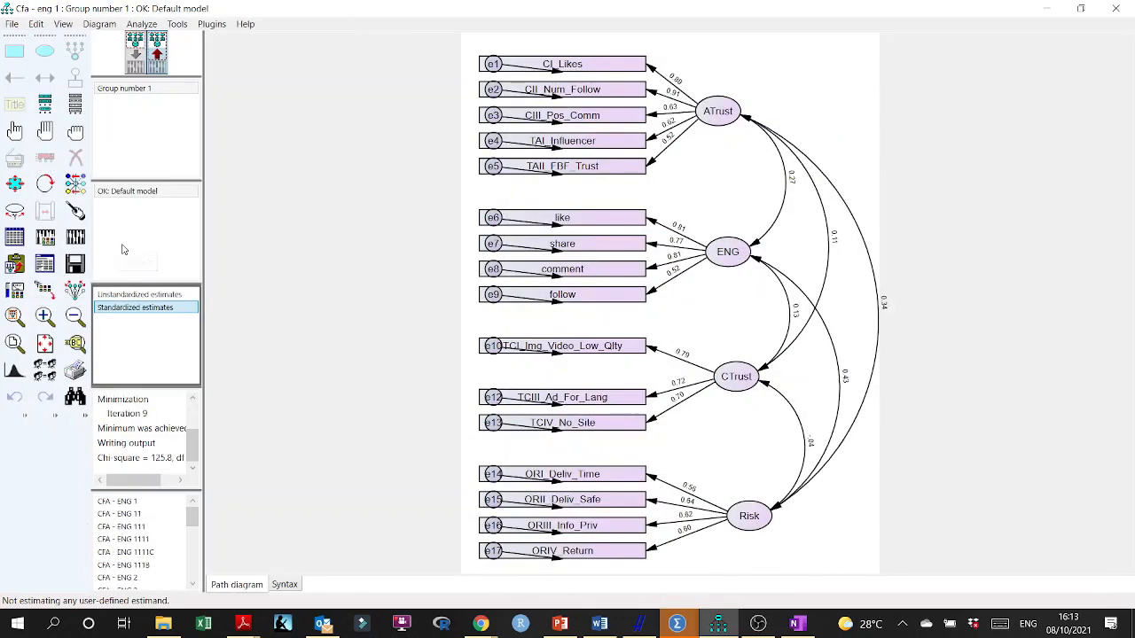
Step: Change the data file for Group number 1 to DataSEM and calculate the model's estimates
{"action": "left_click", "coordinate": [14, 238]}
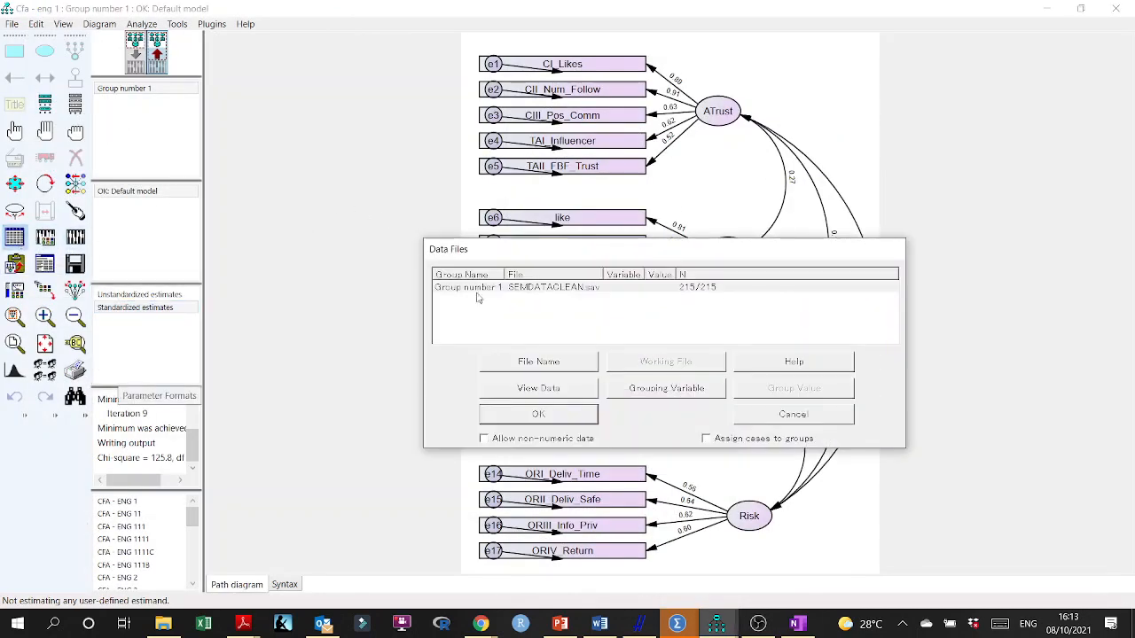
{"action": "left_click", "coordinate": [531, 360]}
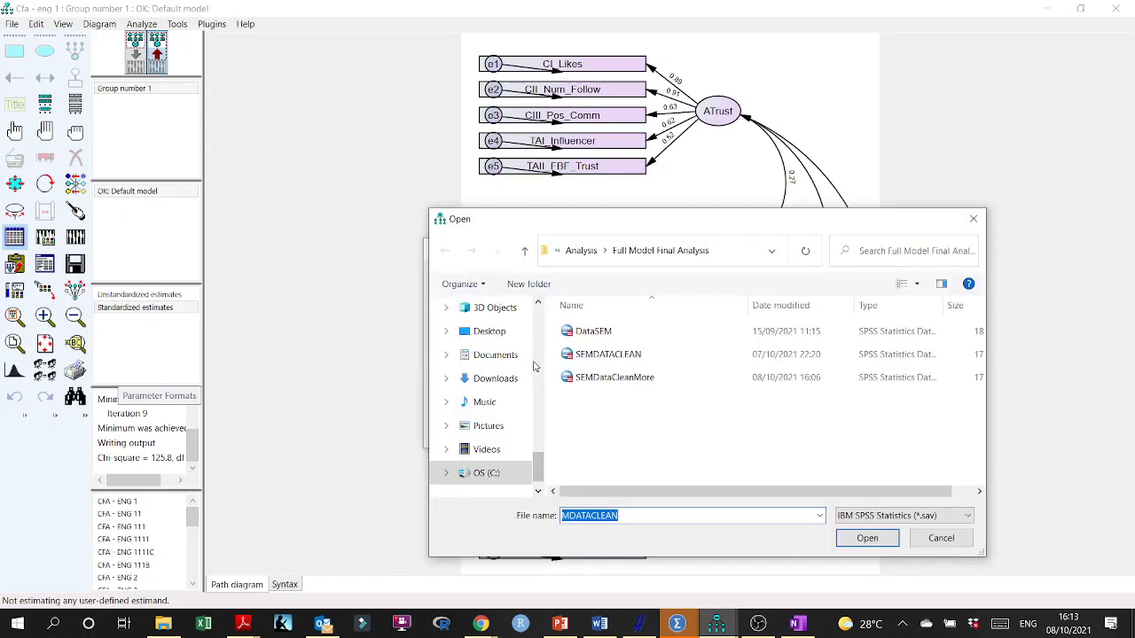
{"action": "left_click", "coordinate": [578, 331]}
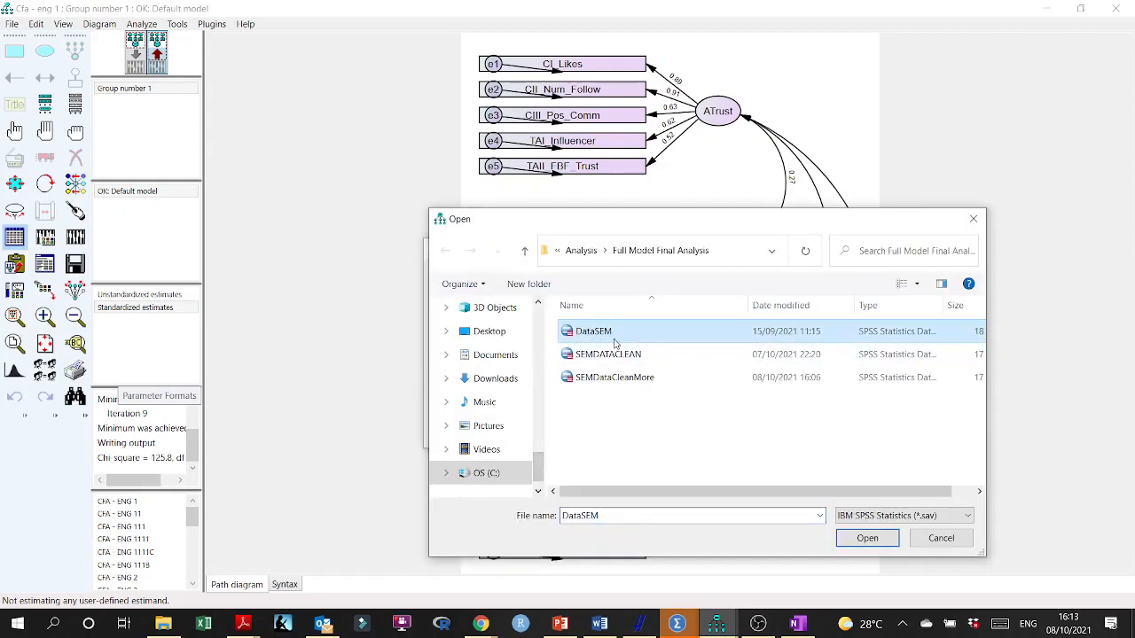
{"action": "left_click", "coordinate": [858, 550]}
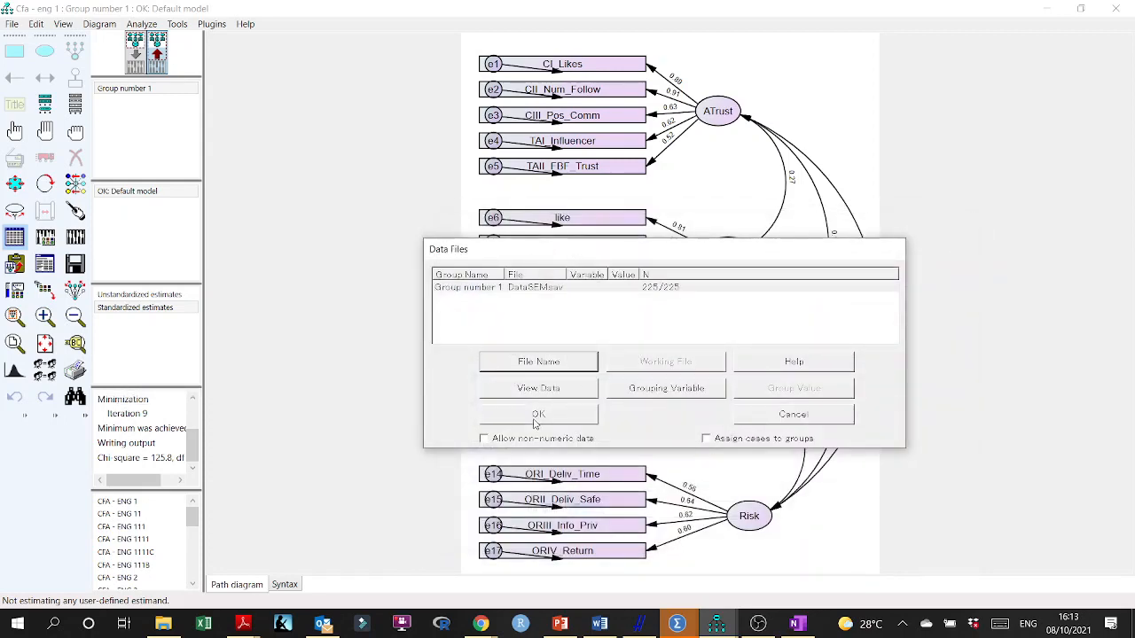
{"action": "left_click", "coordinate": [535, 422]}
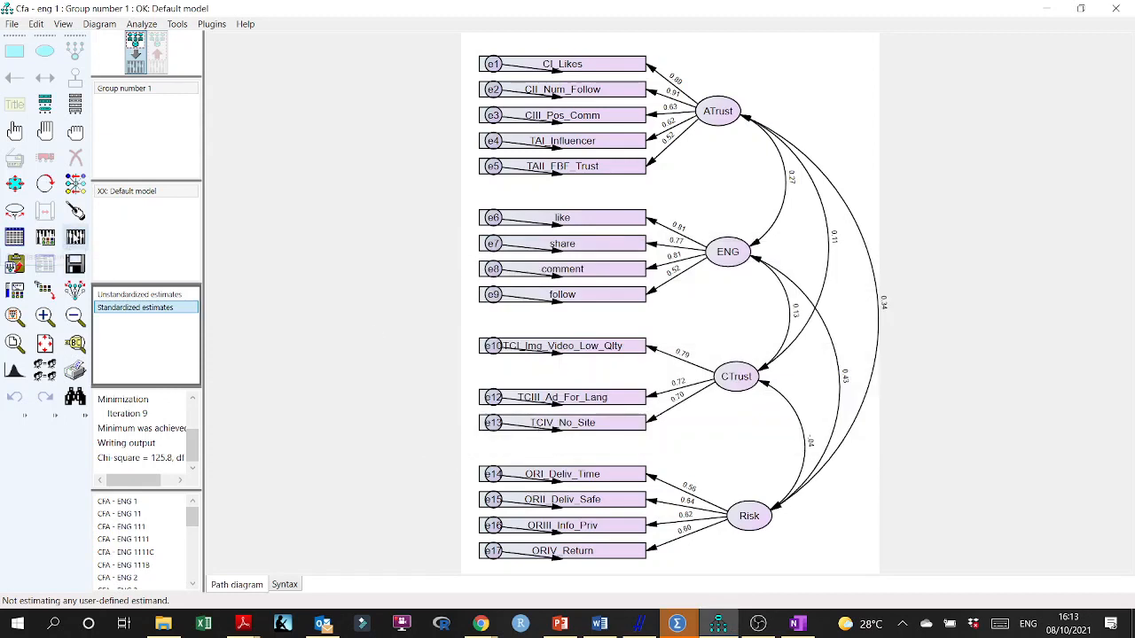
{"action": "left_click", "coordinate": [75, 237]}
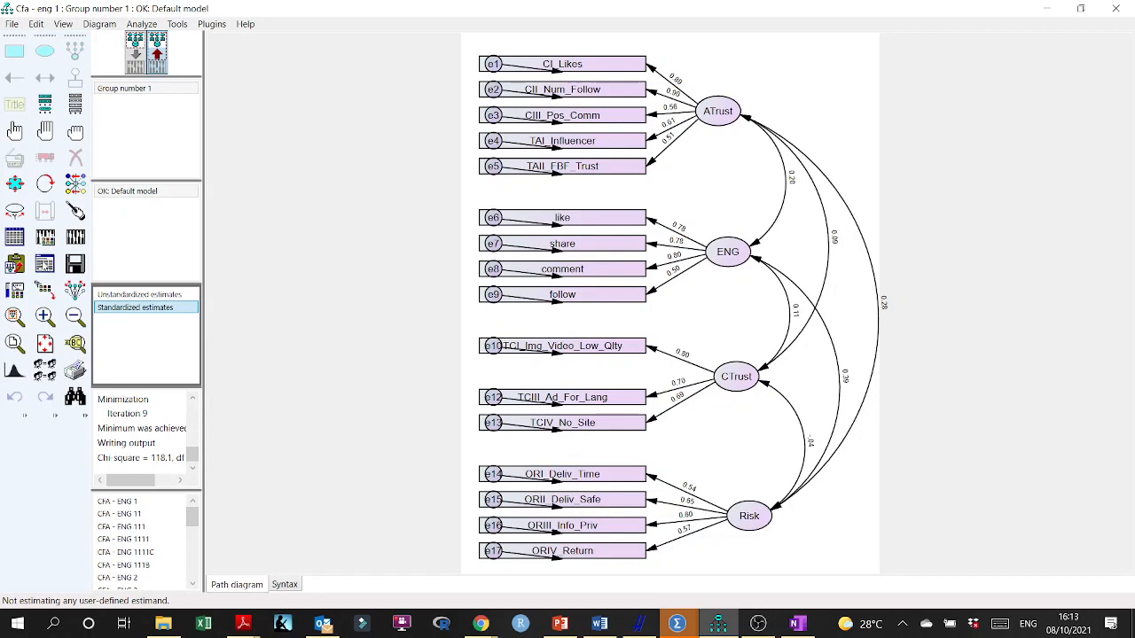
Step: Examine the recalculated model's notes and Model Fit summary in the text output
{"action": "left_click", "coordinate": [45, 265]}
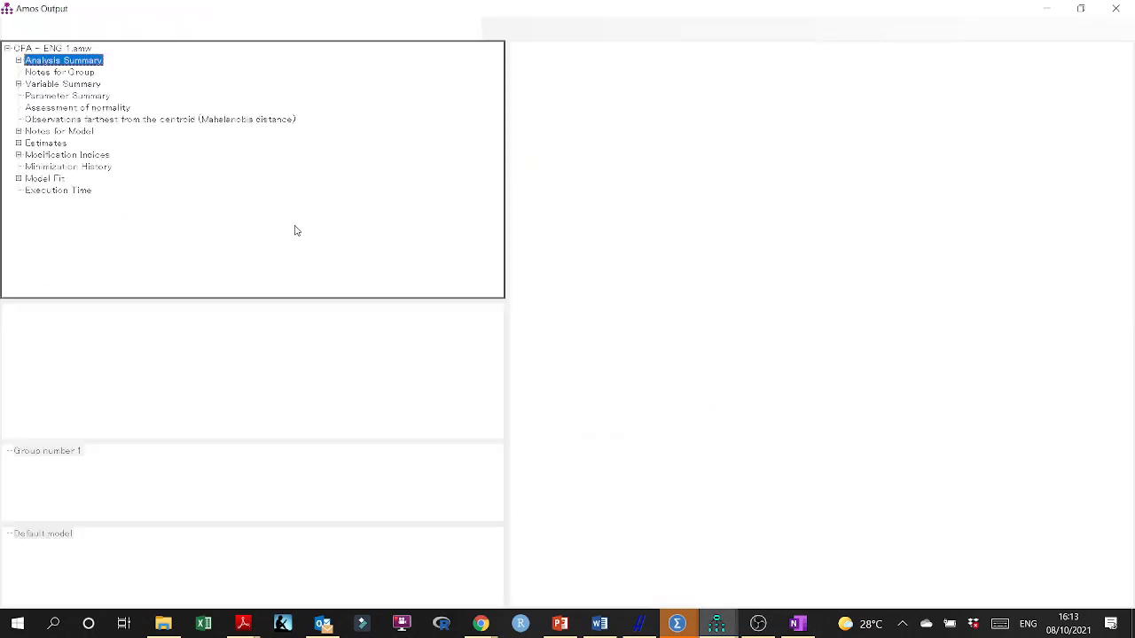
{"action": "left_click", "coordinate": [55, 131]}
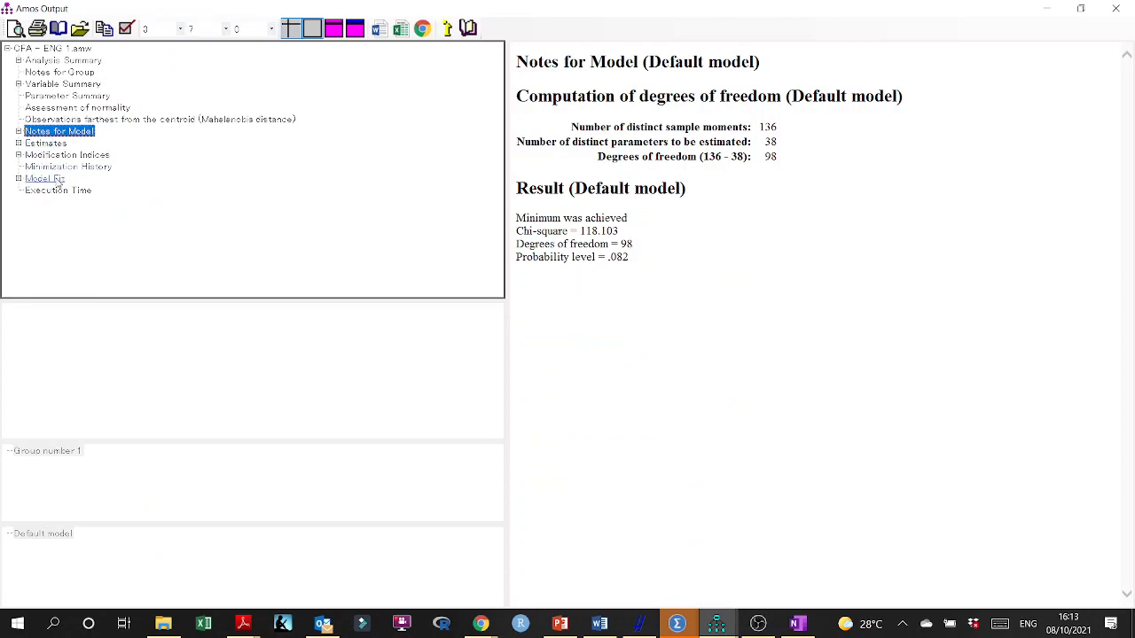
{"action": "left_click", "coordinate": [56, 180]}
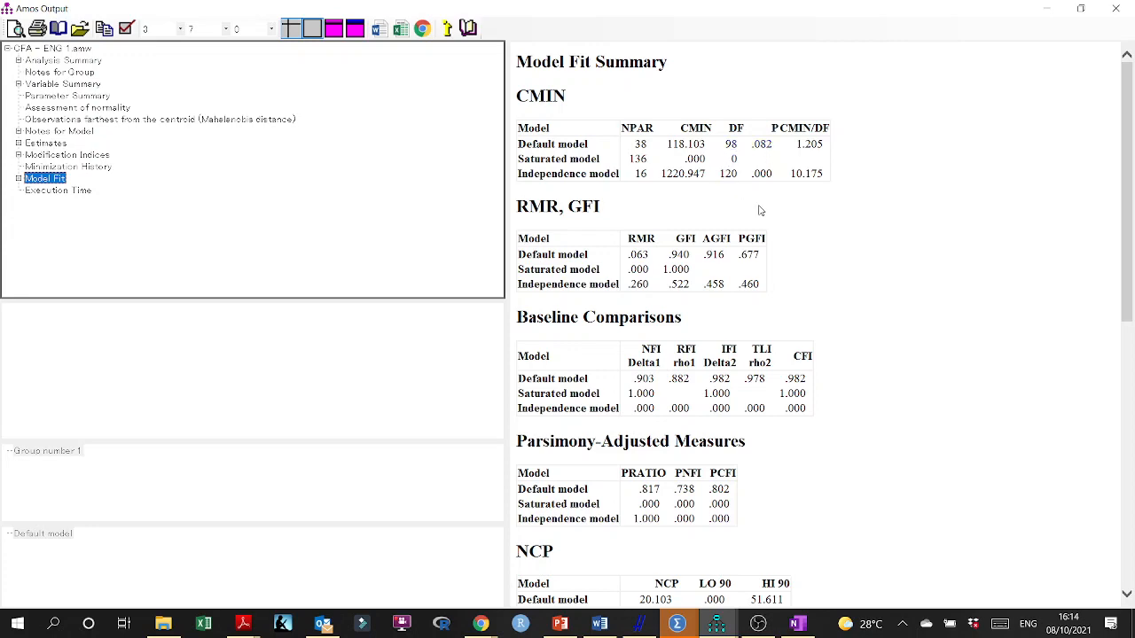
{"action": "scroll", "coordinate": [807, 225], "scroll_direction": "down", "scroll_amount": 2}
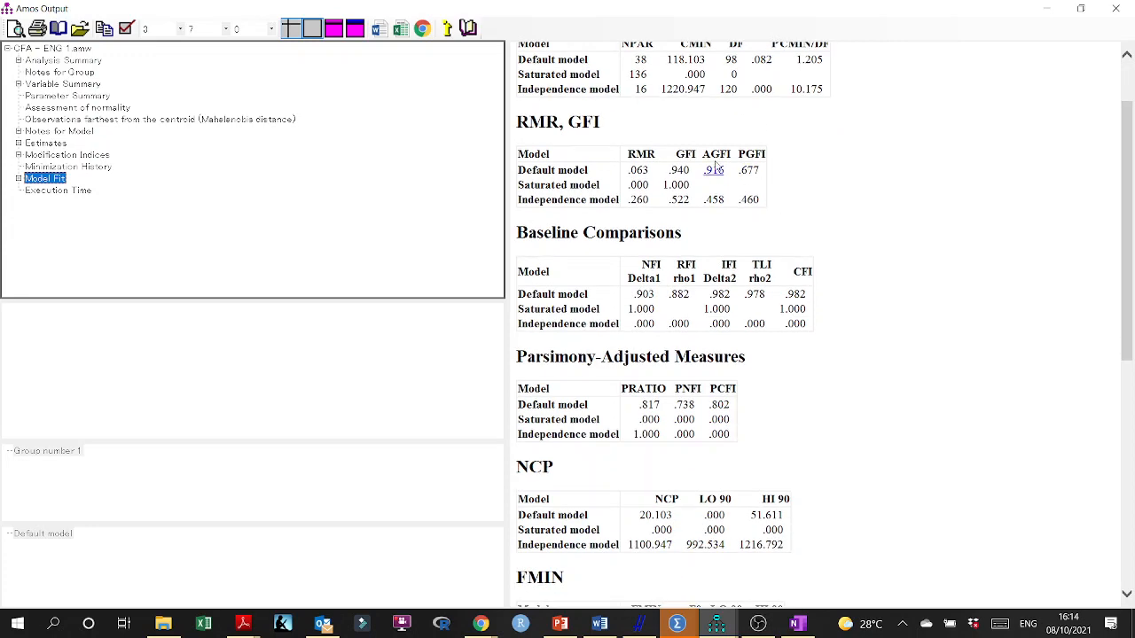
Step: Check the RMR, GFI and baseline fit values against the OneNote acceptance table, and return to the path diagram
{"action": "left_click", "coordinate": [797, 624]}
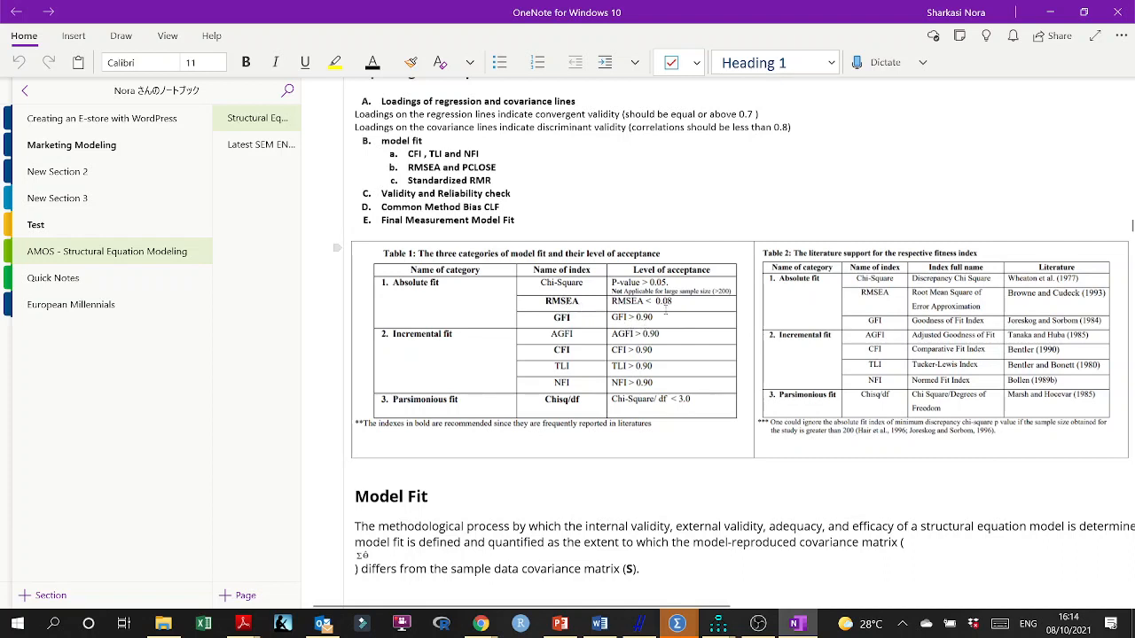
{"action": "left_click", "coordinate": [1049, 12]}
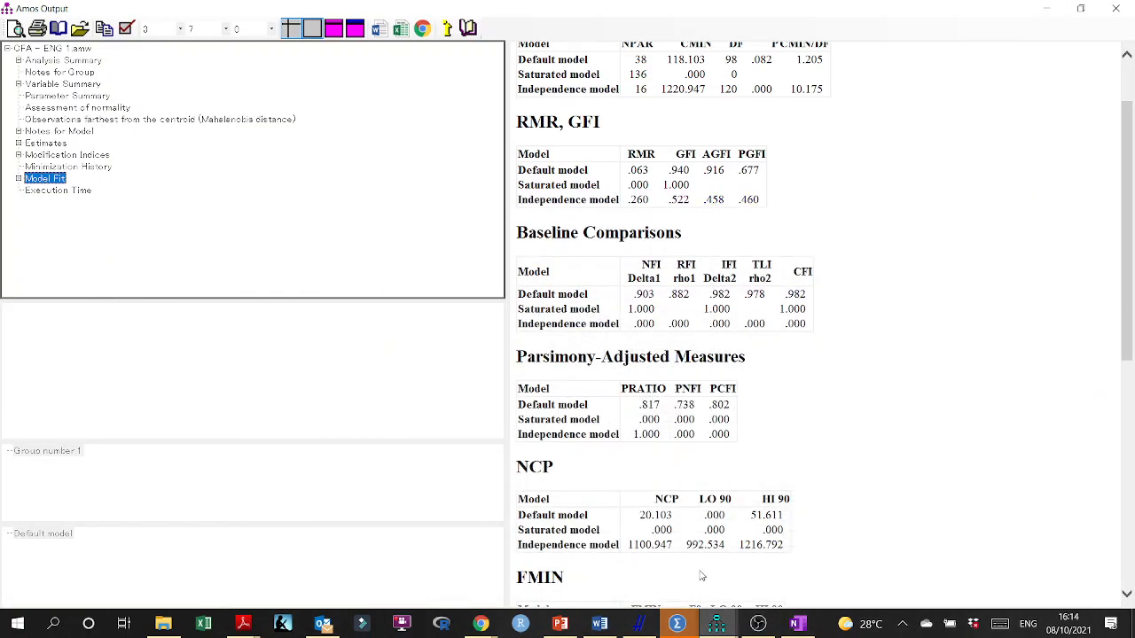
{"action": "left_click", "coordinate": [797, 623]}
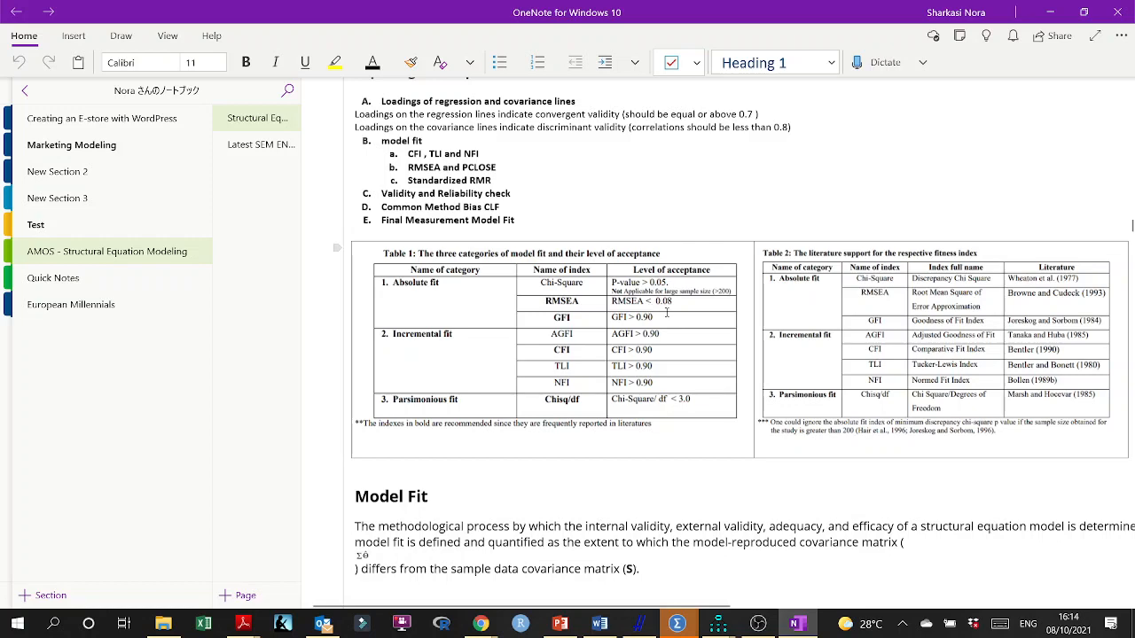
{"action": "left_click", "coordinate": [1052, 11]}
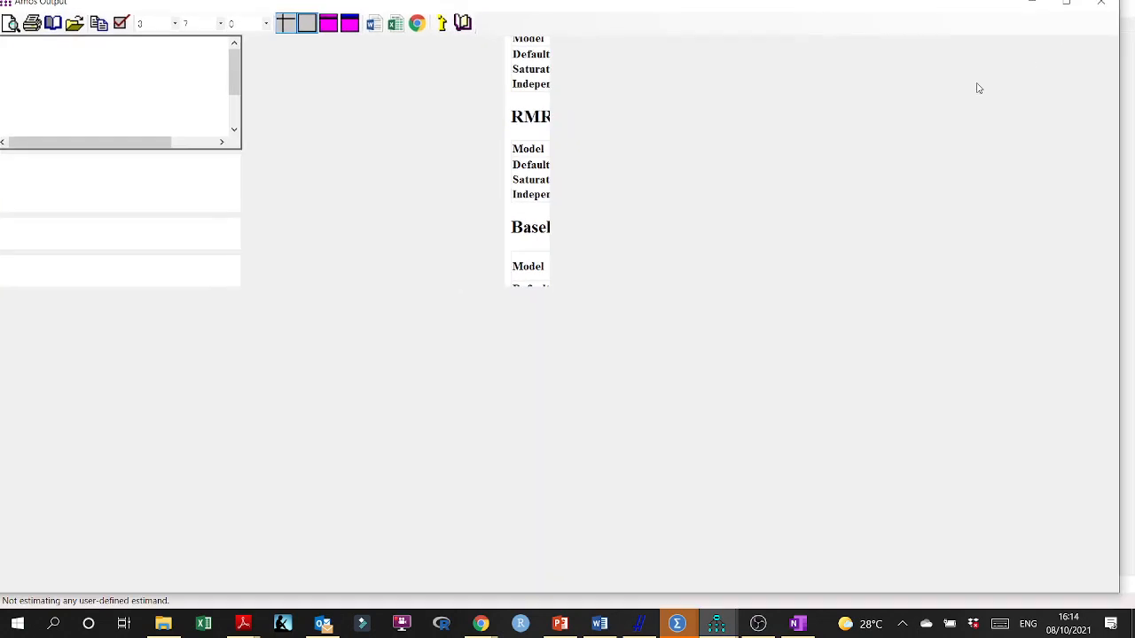
{"action": "left_click", "coordinate": [1079, 8]}
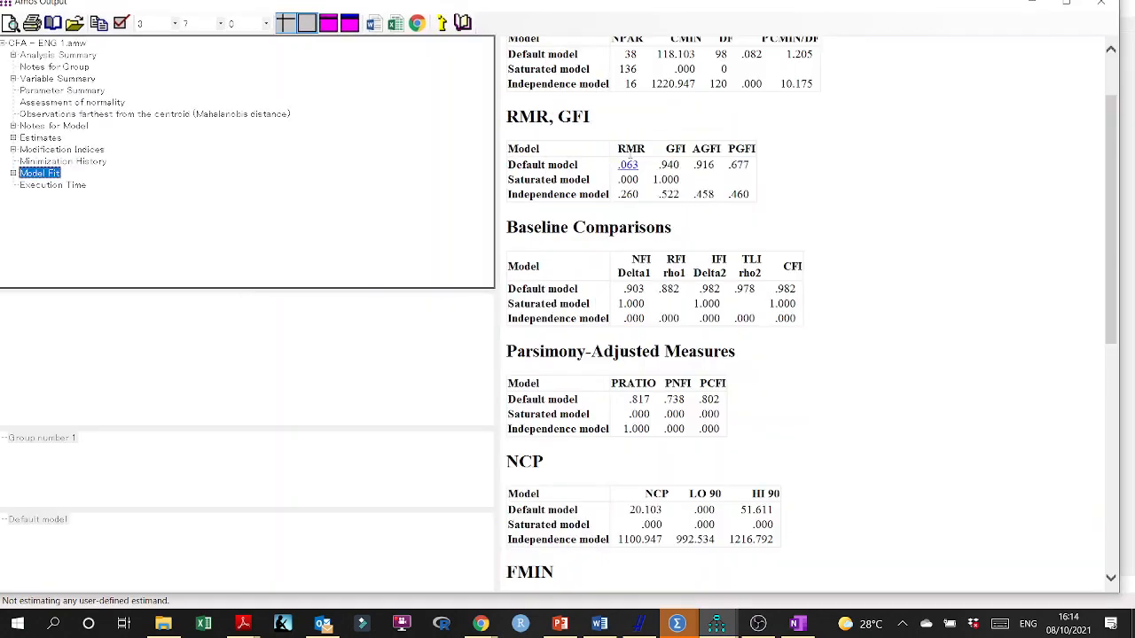
{"action": "left_click", "coordinate": [1032, 5]}
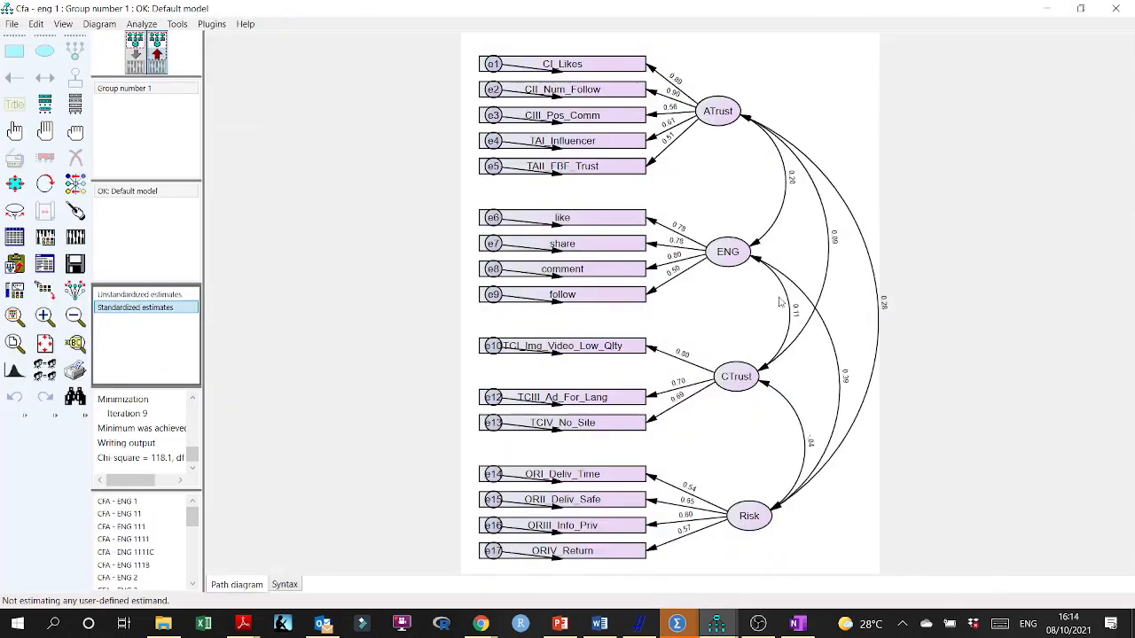
Step: Compare the RMSEA and PCLOSE values in the Amos text output with the OneNote acceptance table, and return to the path diagram
{"action": "left_click", "coordinate": [795, 623]}
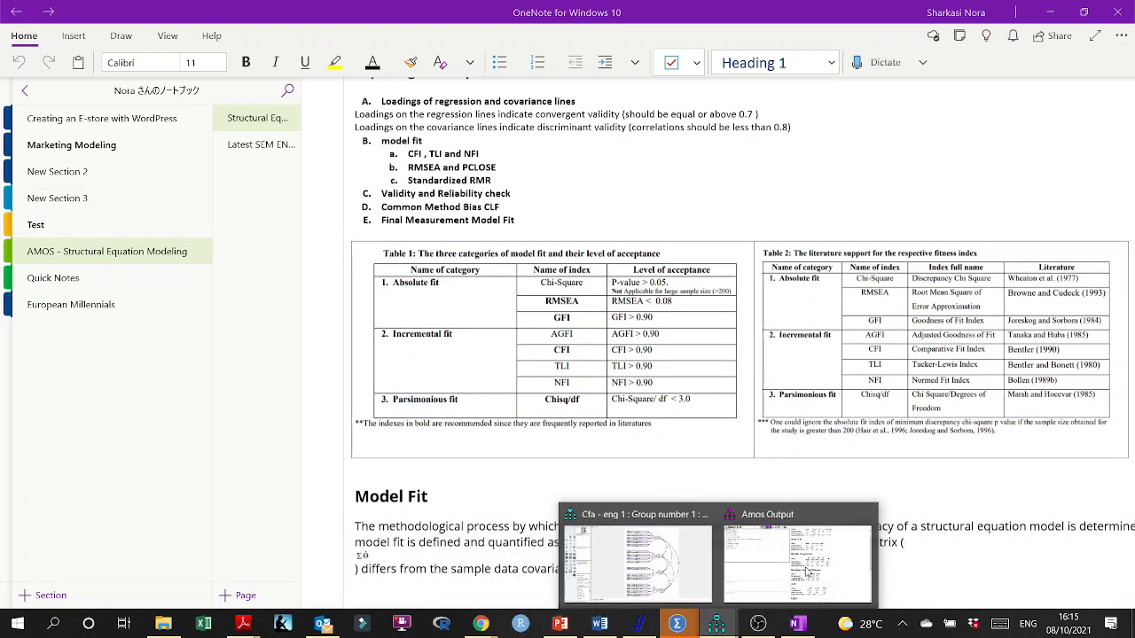
{"action": "left_click", "coordinate": [735, 558]}
{"action": "scroll", "coordinate": [652, 301], "scroll_direction": "down", "scroll_amount": 5}
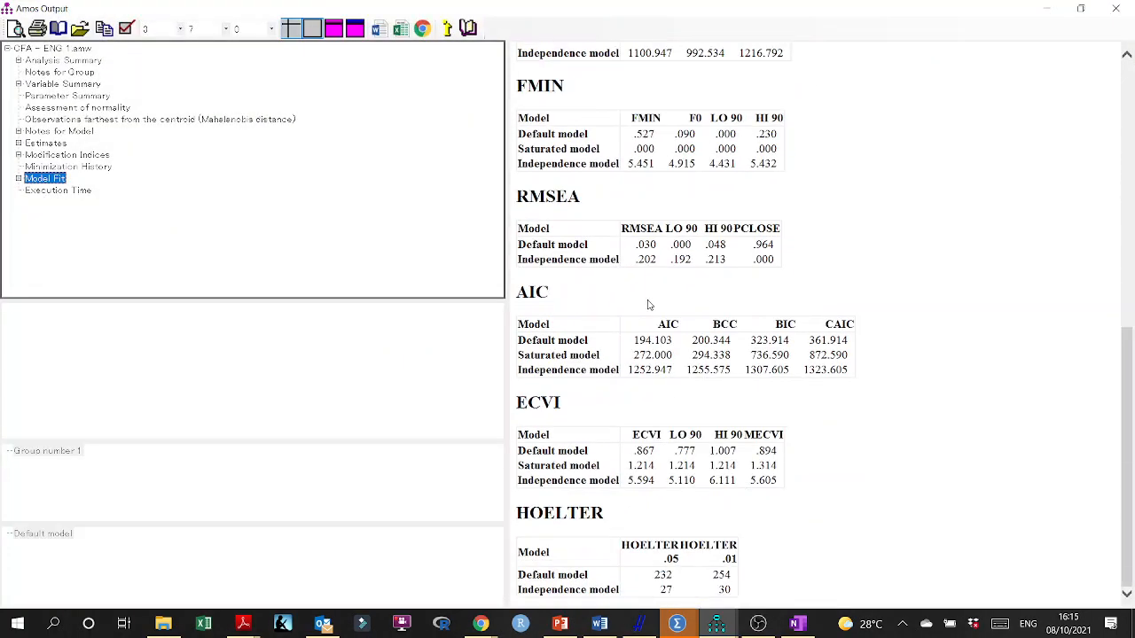
{"action": "scroll", "coordinate": [581, 309], "scroll_direction": "up", "scroll_amount": 2}
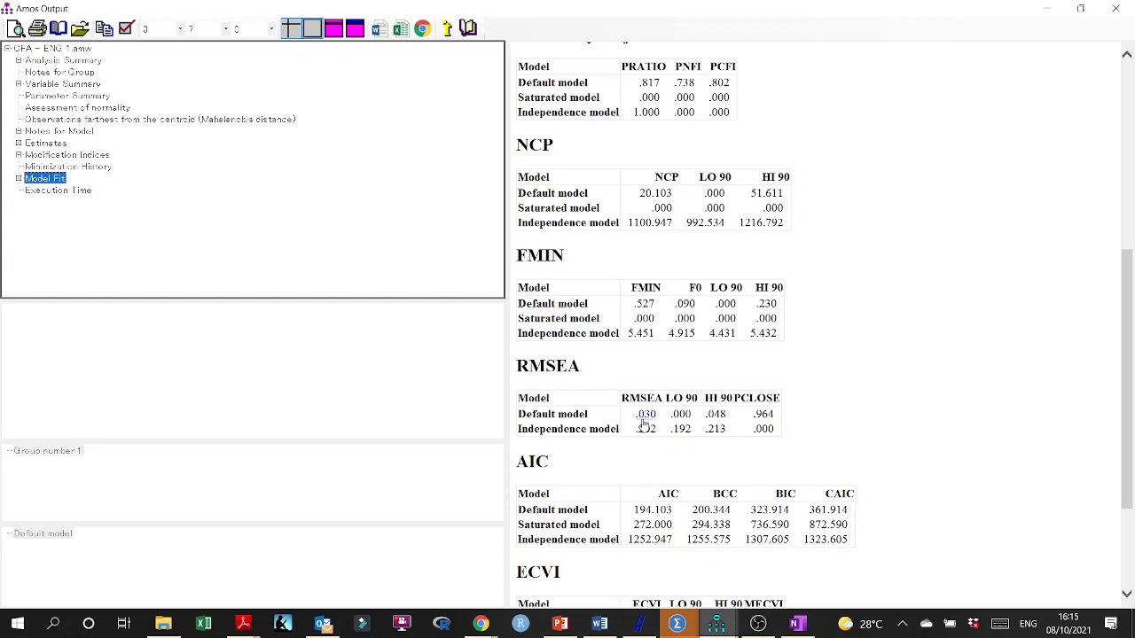
{"action": "left_click", "coordinate": [795, 623]}
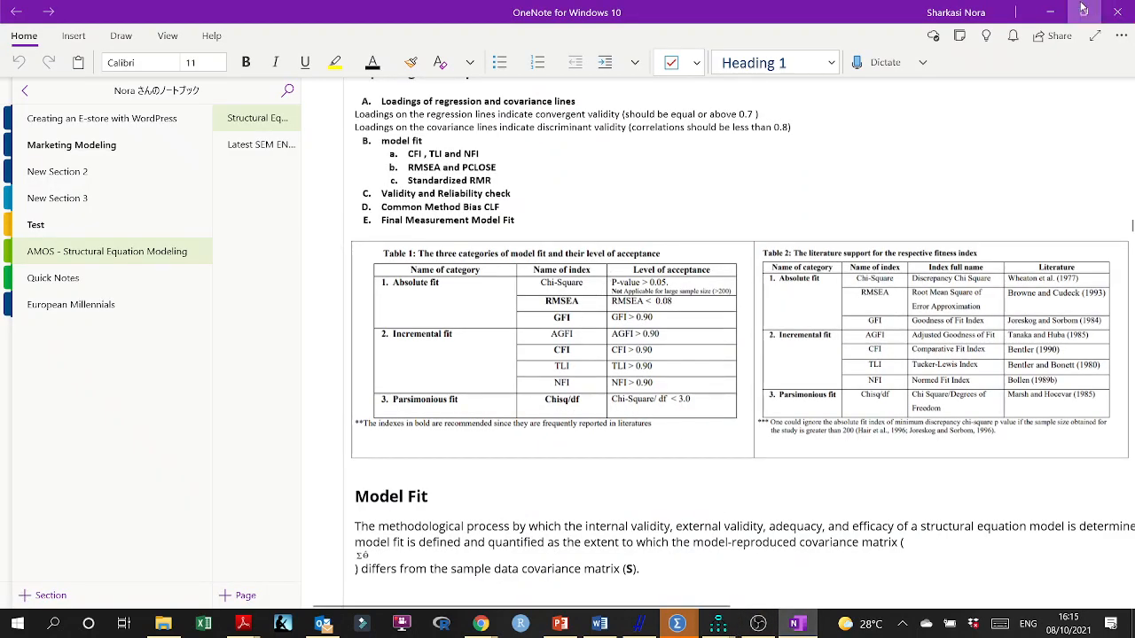
{"action": "left_click", "coordinate": [1055, 10]}
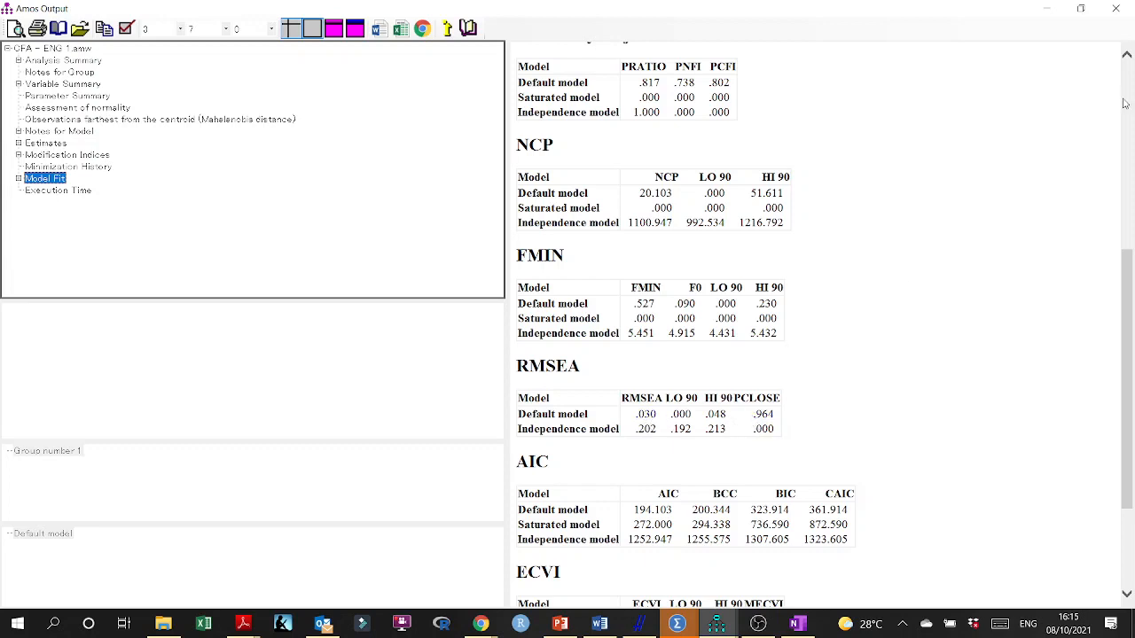
{"action": "left_click", "coordinate": [1046, 8]}
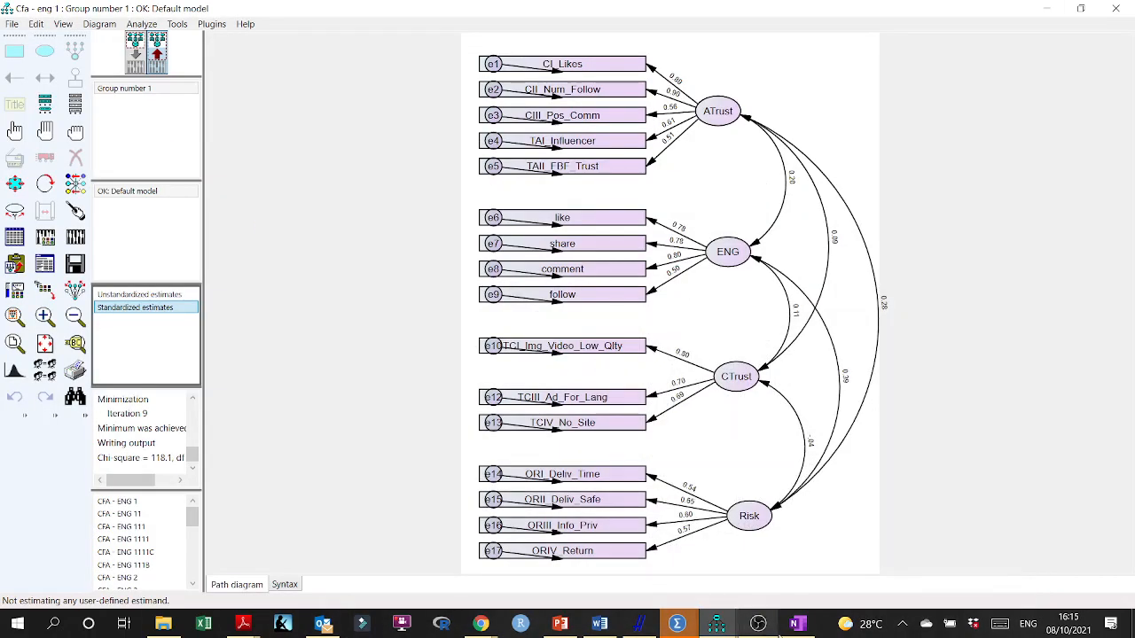
Step: Review the OneNote model fit guidance, from the acceptance table and sample Model Fit Summary to the RMSEA, PCLOSE and standardized RMR notes
{"action": "left_click", "coordinate": [796, 624]}
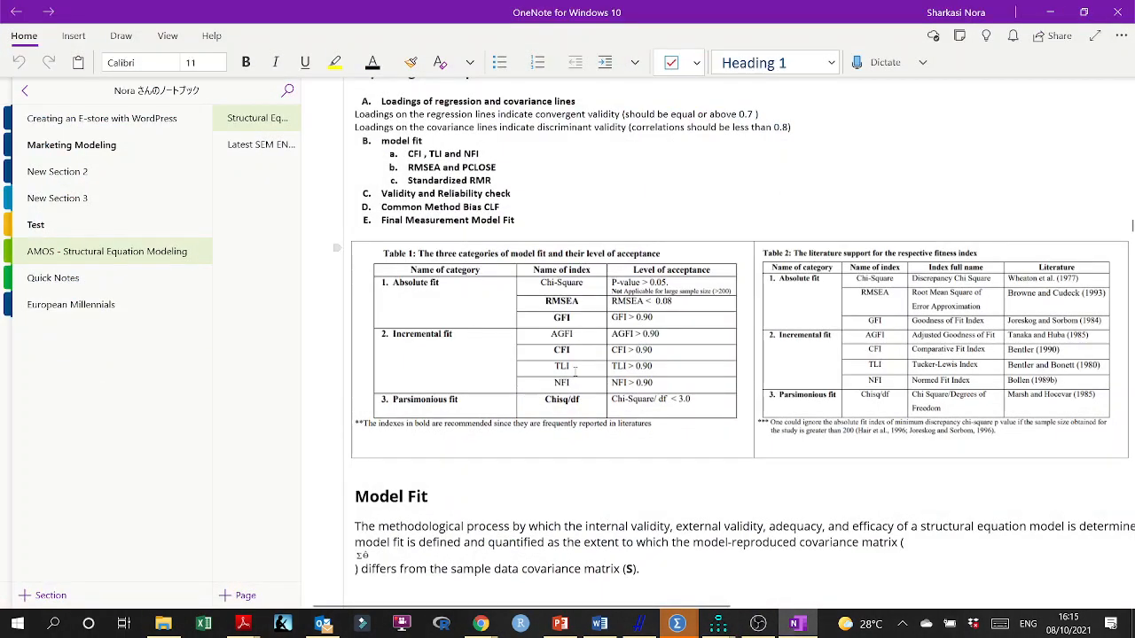
{"action": "scroll", "coordinate": [563, 408], "scroll_direction": "up", "scroll_amount": 3}
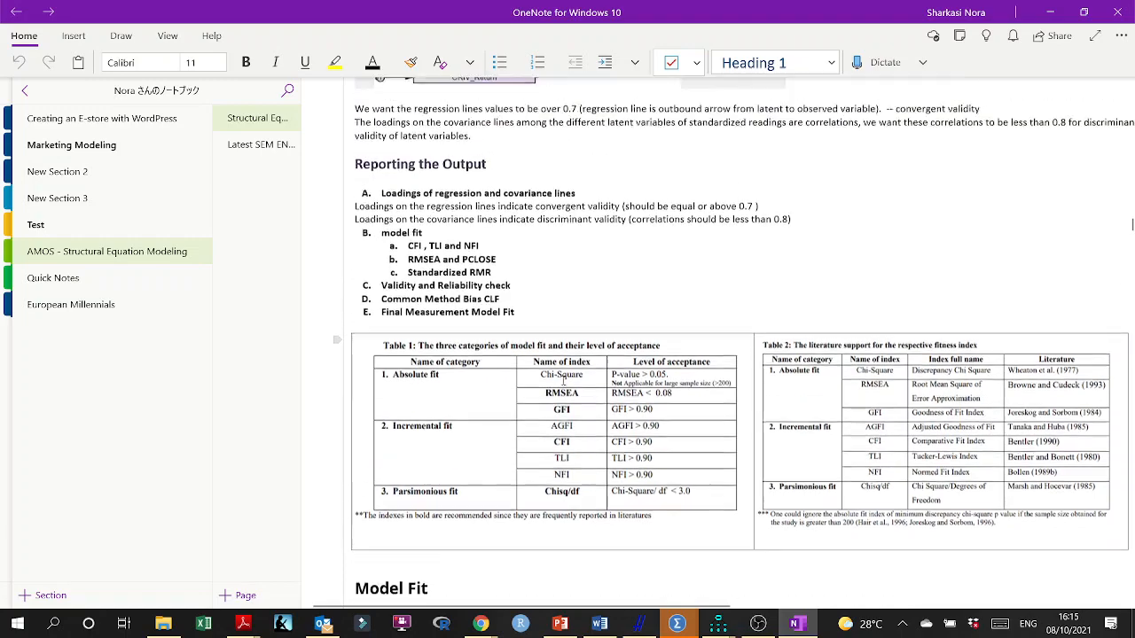
{"action": "scroll", "coordinate": [557, 381], "scroll_direction": "down", "scroll_amount": 6}
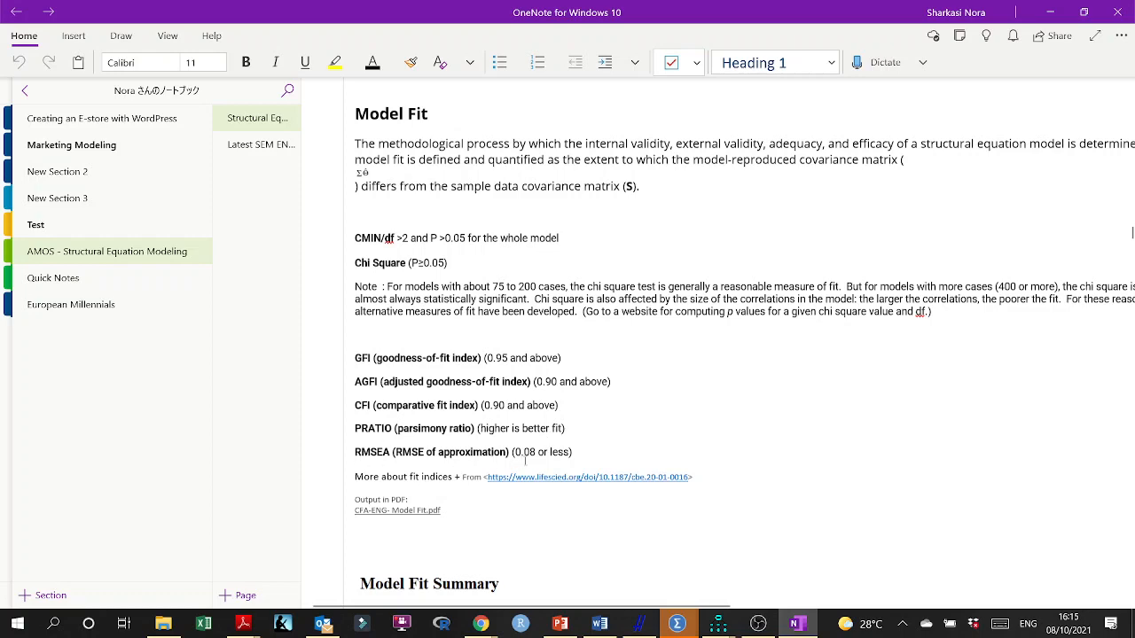
{"action": "scroll", "coordinate": [553, 453], "scroll_direction": "down", "scroll_amount": 9}
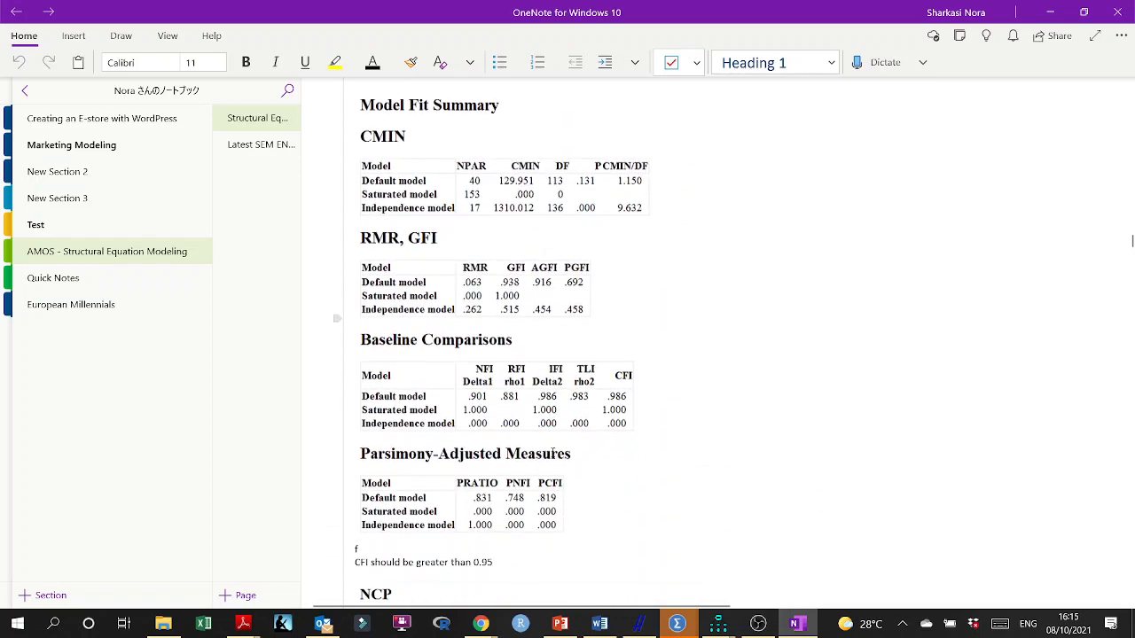
{"action": "scroll", "coordinate": [553, 453], "scroll_direction": "down", "scroll_amount": 10}
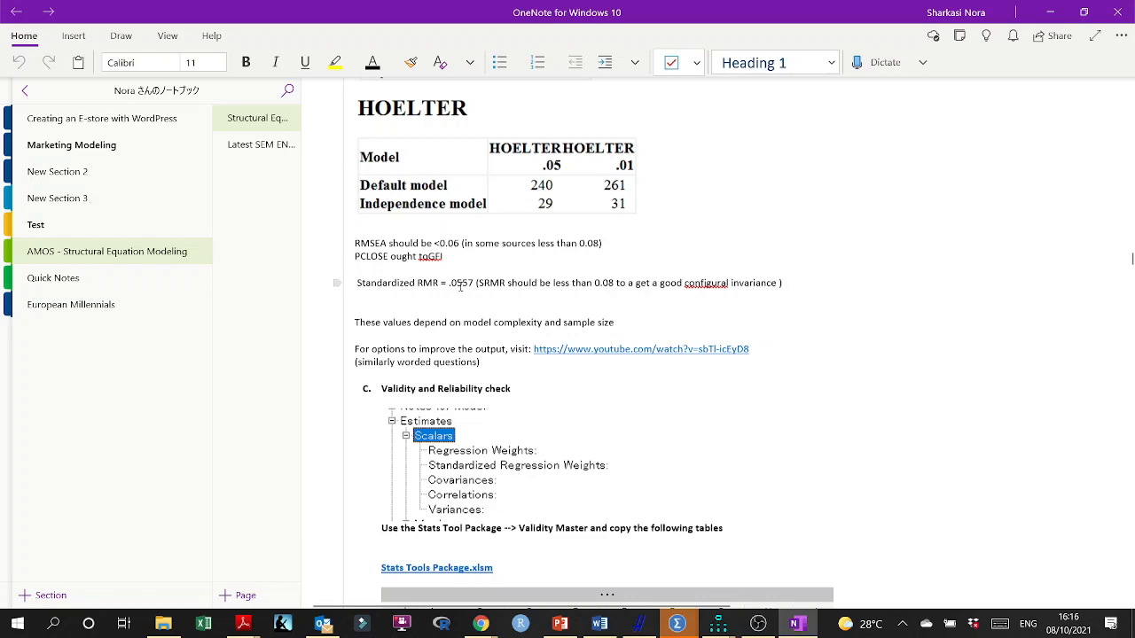
Step: Look through the validity and reliability notes on CR, AVE and SEM Stats, and return to the Reporting the Output section
{"action": "scroll", "coordinate": [443, 286], "scroll_direction": "down", "scroll_amount": 10}
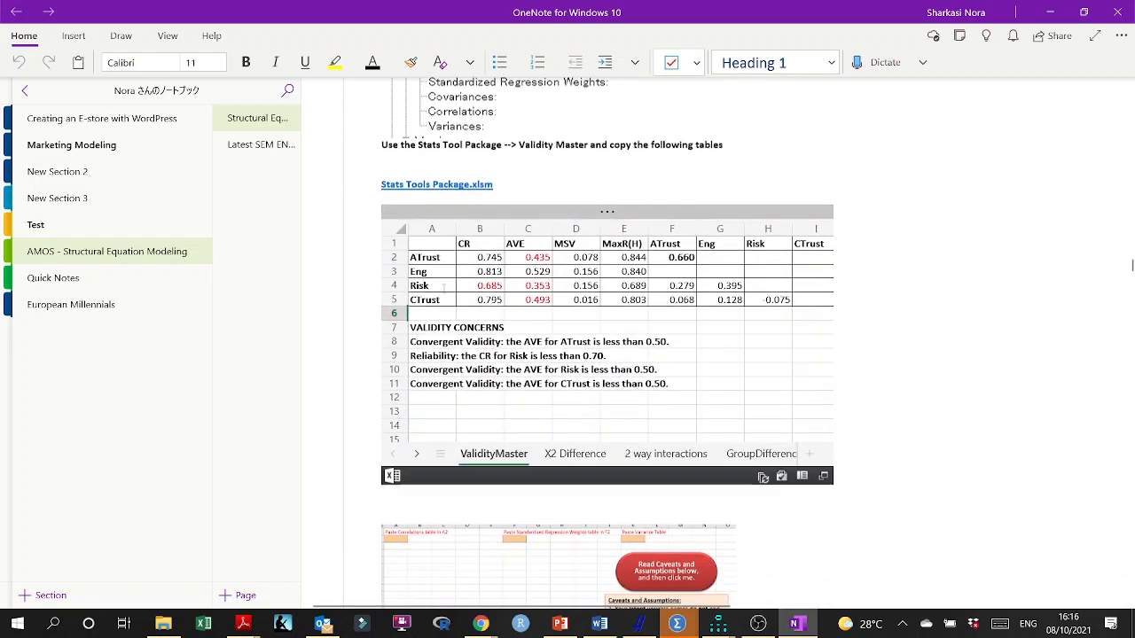
{"action": "scroll", "coordinate": [532, 355], "scroll_direction": "down", "scroll_amount": 2}
{"action": "scroll", "coordinate": [898, 372], "scroll_direction": "down", "scroll_amount": 10}
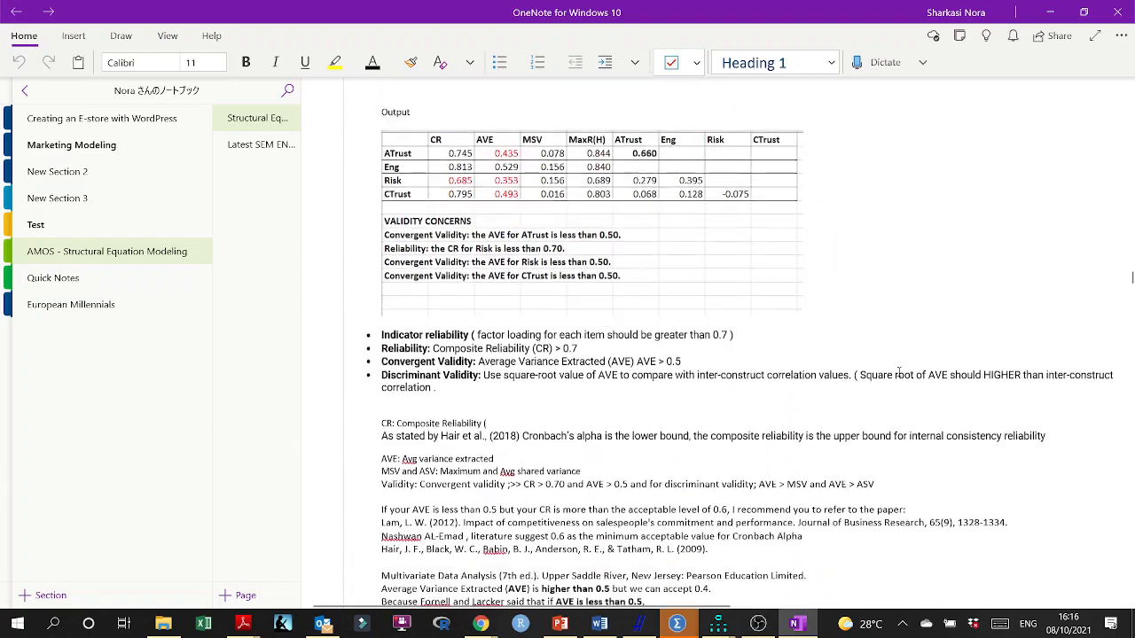
{"action": "scroll", "coordinate": [898, 372], "scroll_direction": "down", "scroll_amount": 3}
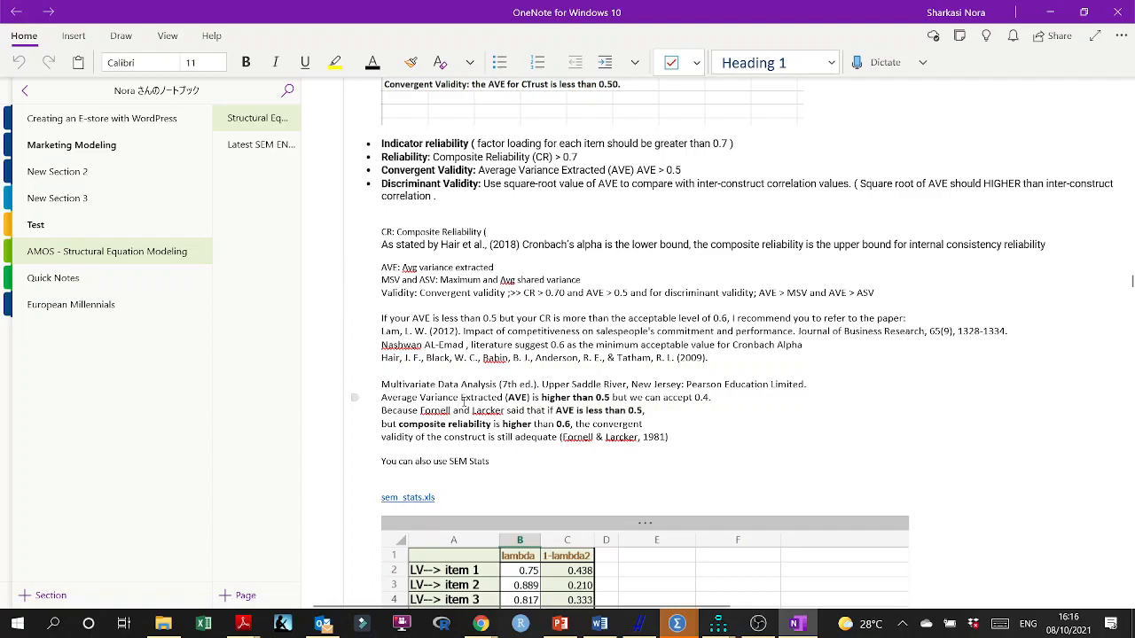
{"action": "scroll", "coordinate": [463, 400], "scroll_direction": "down", "scroll_amount": 6}
{"action": "scroll", "coordinate": [463, 400], "scroll_direction": "down", "scroll_amount": 3}
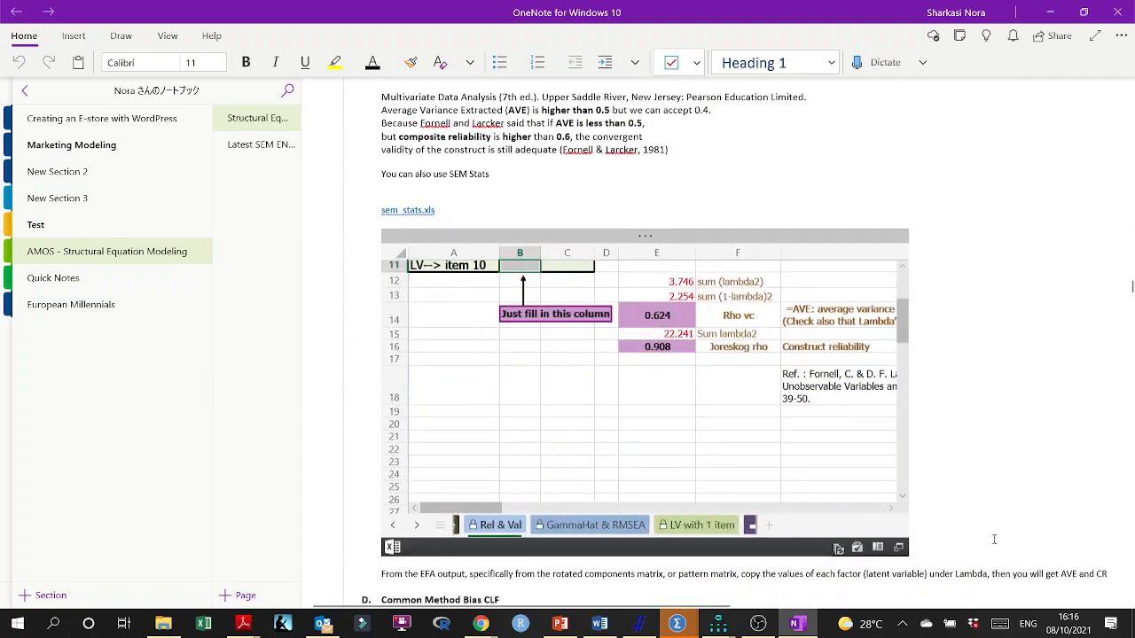
{"action": "scroll", "coordinate": [994, 539], "scroll_direction": "down", "scroll_amount": 8}
{"action": "scroll", "coordinate": [976, 505], "scroll_direction": "up", "scroll_amount": 20}
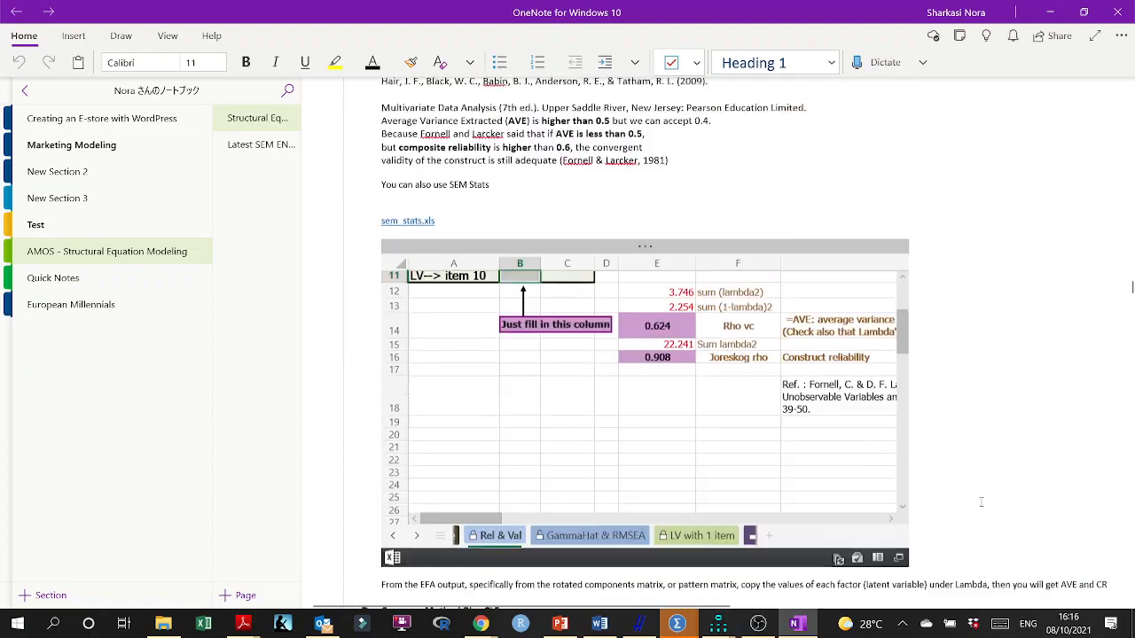
{"action": "scroll", "coordinate": [980, 502], "scroll_direction": "up", "scroll_amount": 10}
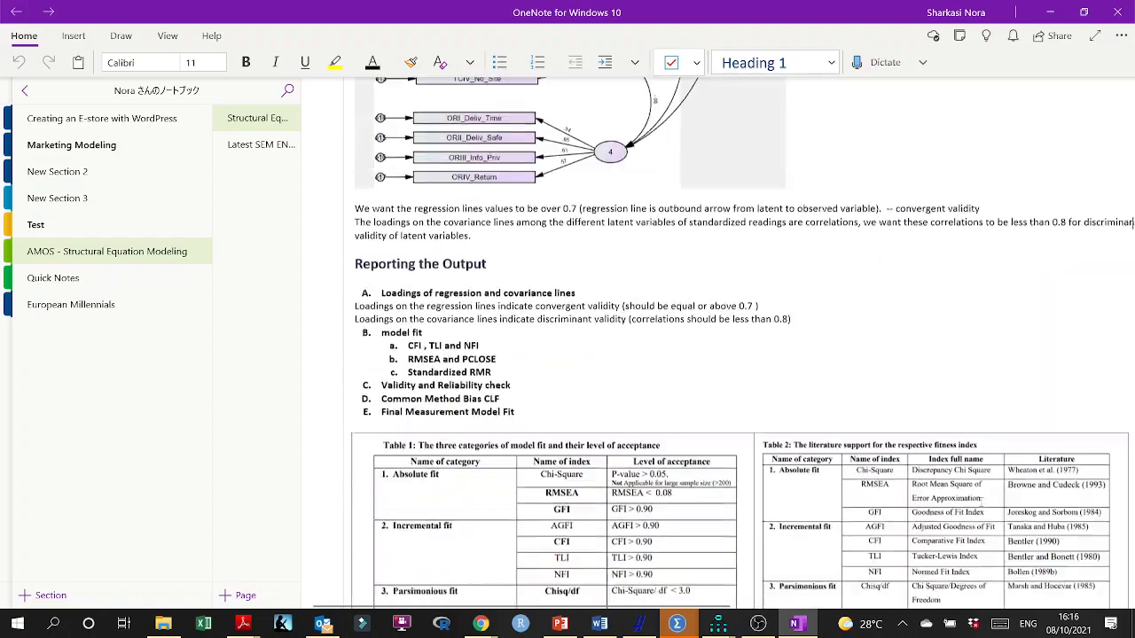
Step: Search all notebooks for "pclose" and go to the match in the Structural Equation Modeling Protocol page
{"action": "left_click", "coordinate": [285, 94]}
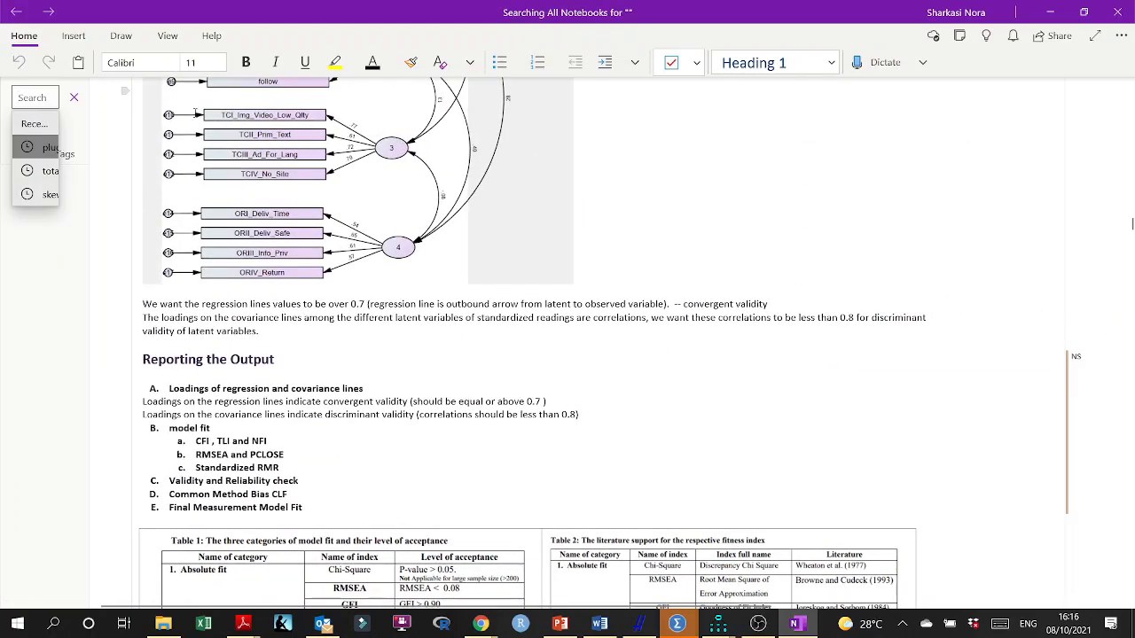
{"action": "type", "text": "pclose"}
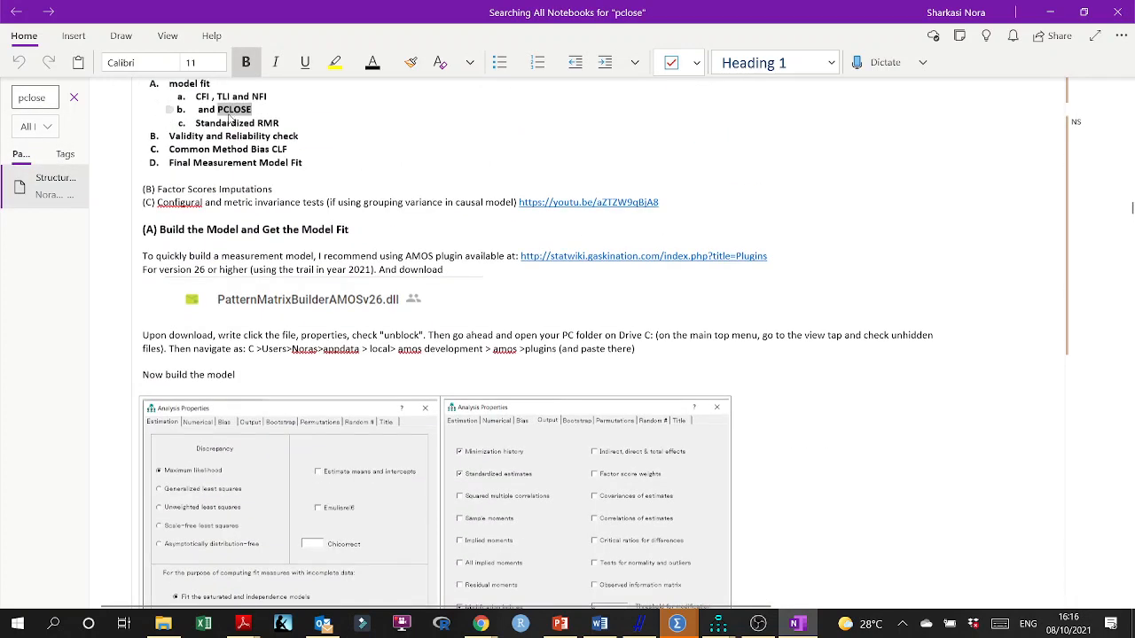
{"action": "left_click", "coordinate": [48, 128]}
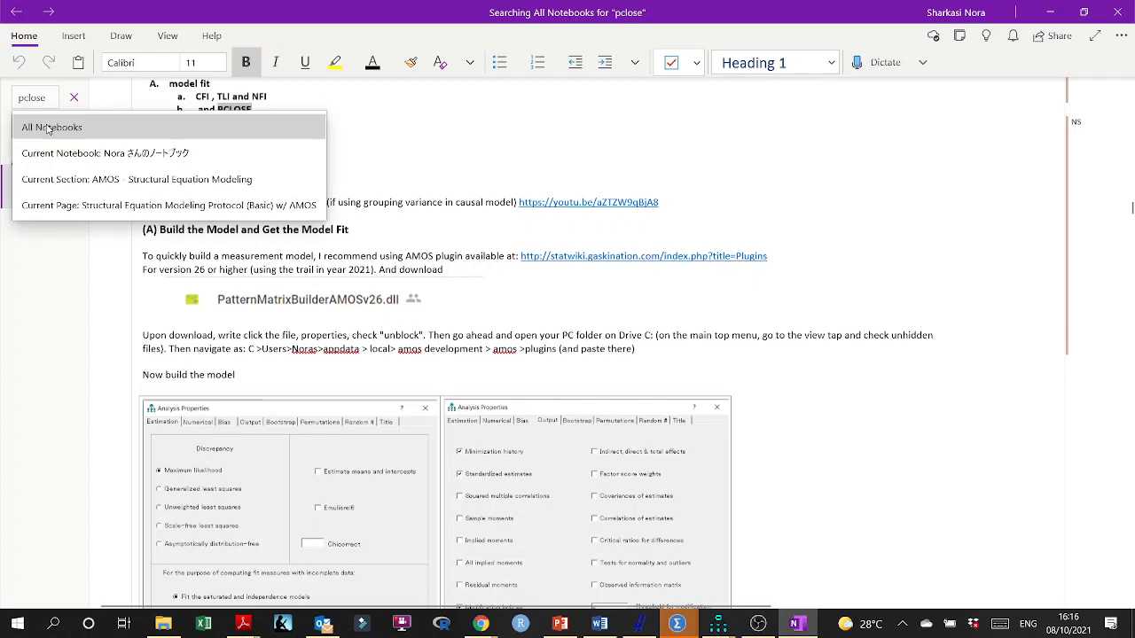
{"action": "left_click", "coordinate": [51, 128]}
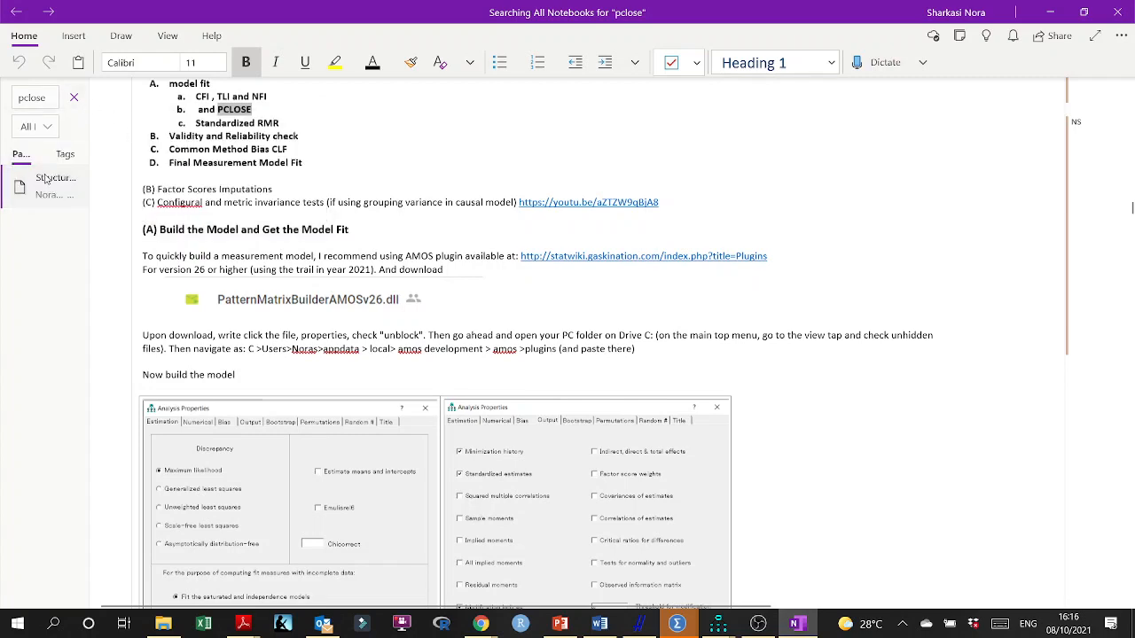
{"action": "left_click", "coordinate": [78, 176]}
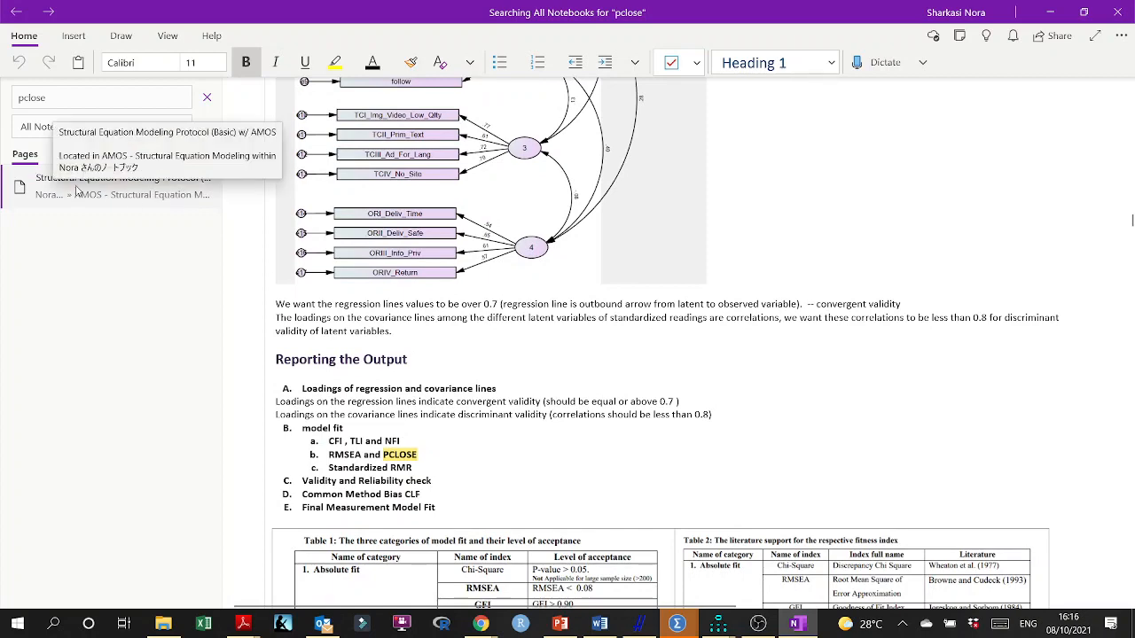
{"action": "left_click", "coordinate": [76, 94]}
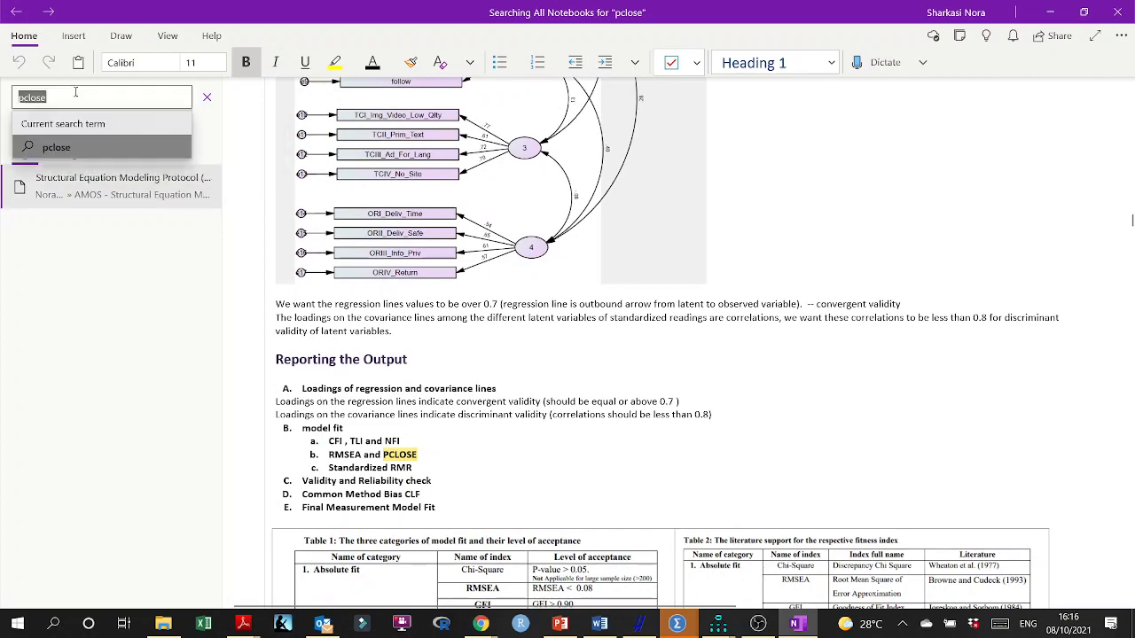
{"action": "key", "text": "Return"}
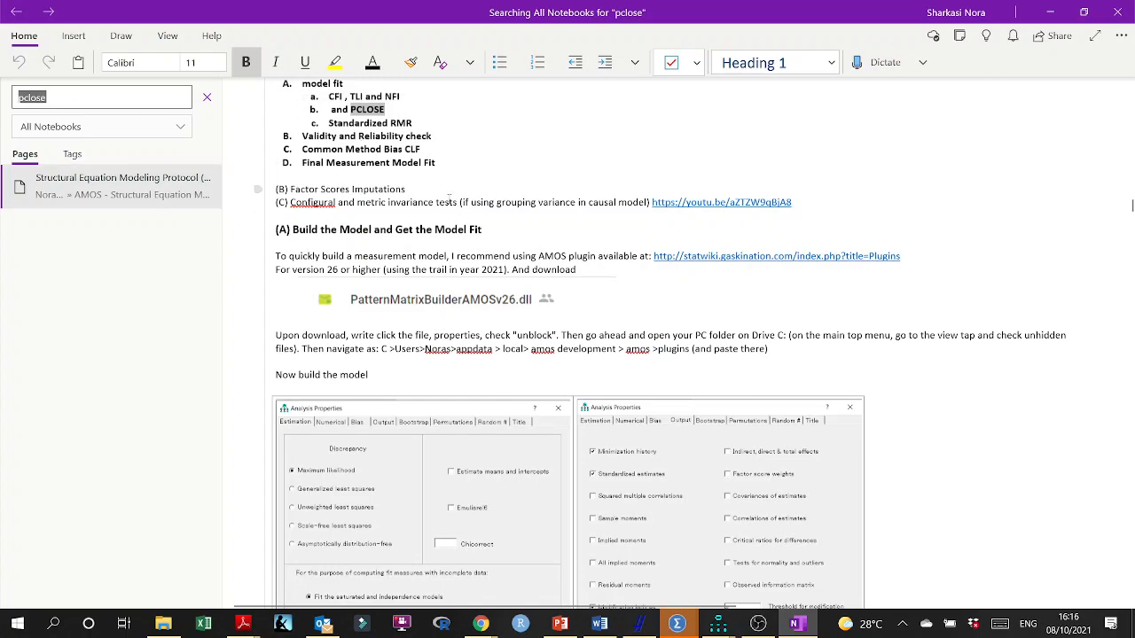
Step: Check the highlighted PCLOSE matches through to the threshold note below the HOELTER table
{"action": "scroll", "coordinate": [390, 244], "scroll_direction": "down", "scroll_amount": 15}
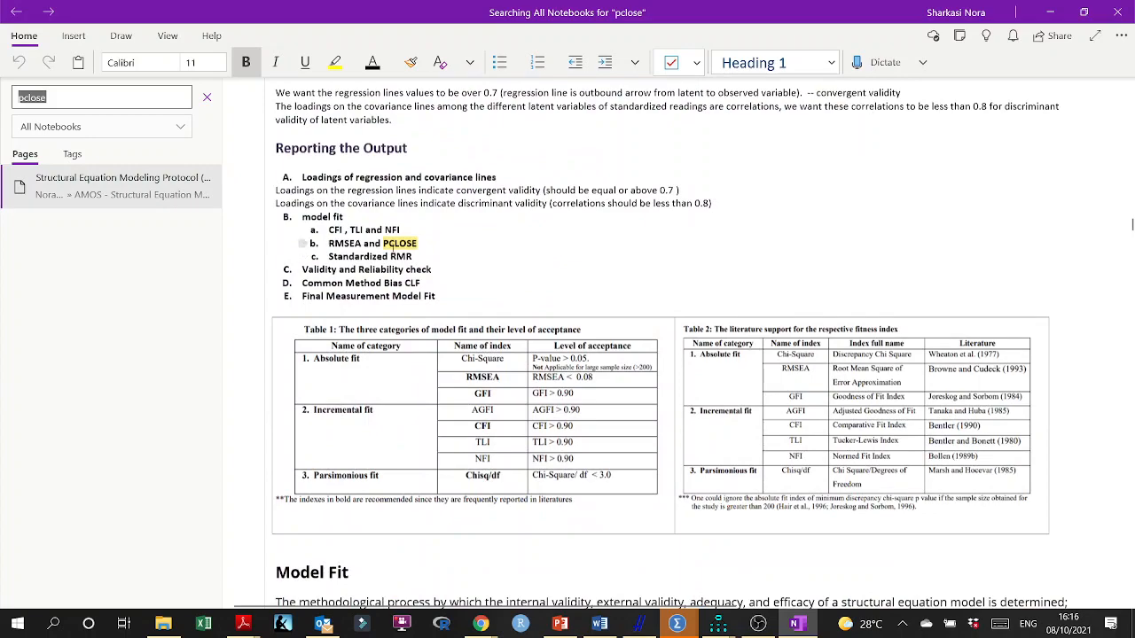
{"action": "scroll", "coordinate": [390, 245], "scroll_direction": "down", "scroll_amount": 15}
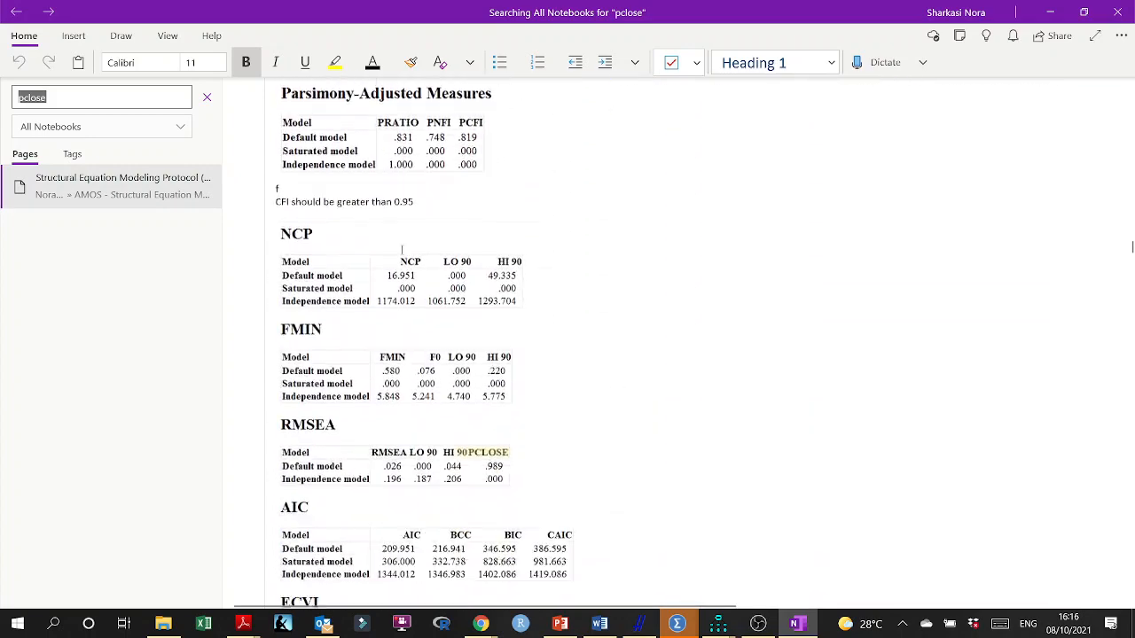
{"action": "scroll", "coordinate": [402, 249], "scroll_direction": "down", "scroll_amount": 10}
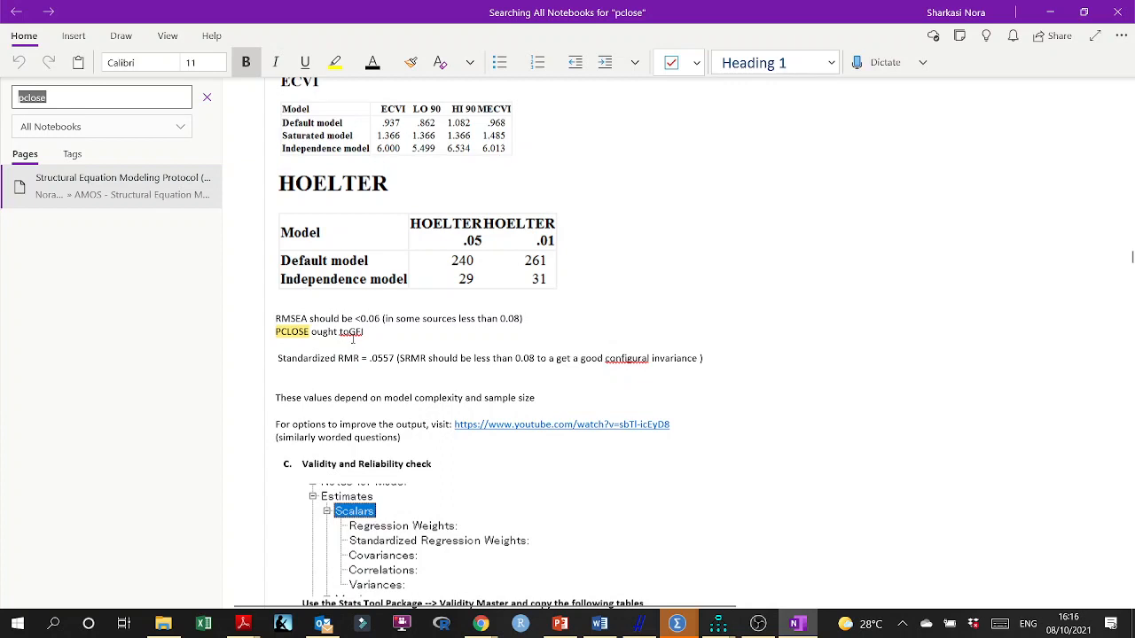
{"action": "left_click", "coordinate": [350, 331]}
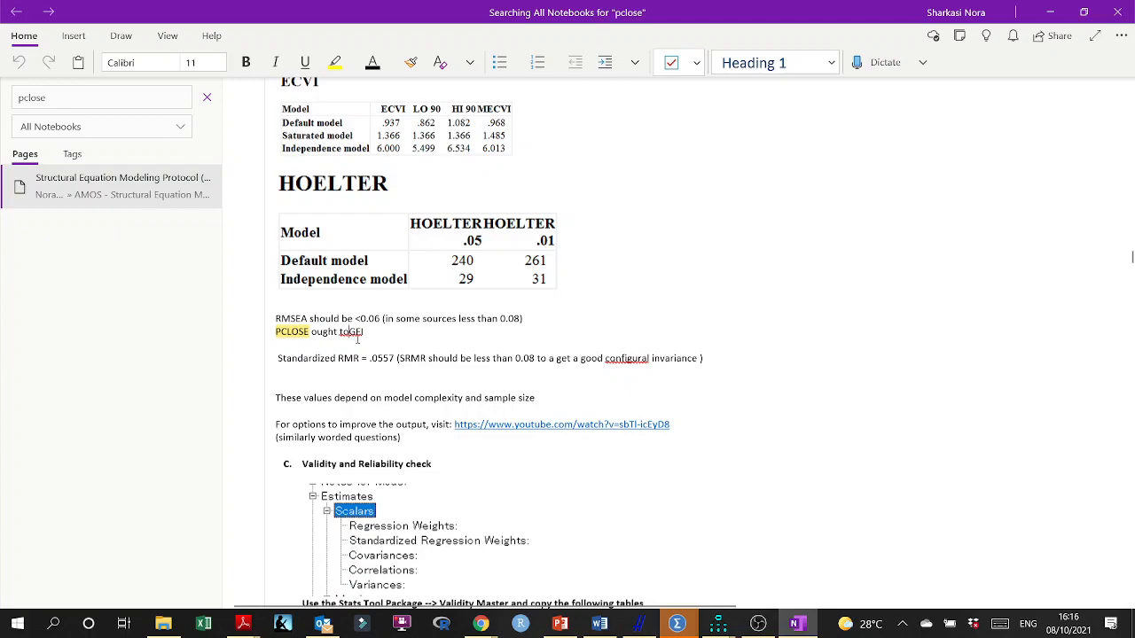
Step: Look through the protocol notes from the Validity and Reliability check to the AIC comparison of SEM 2 and SEM 3A
{"action": "scroll", "coordinate": [350, 331], "scroll_direction": "down", "scroll_amount": 10}
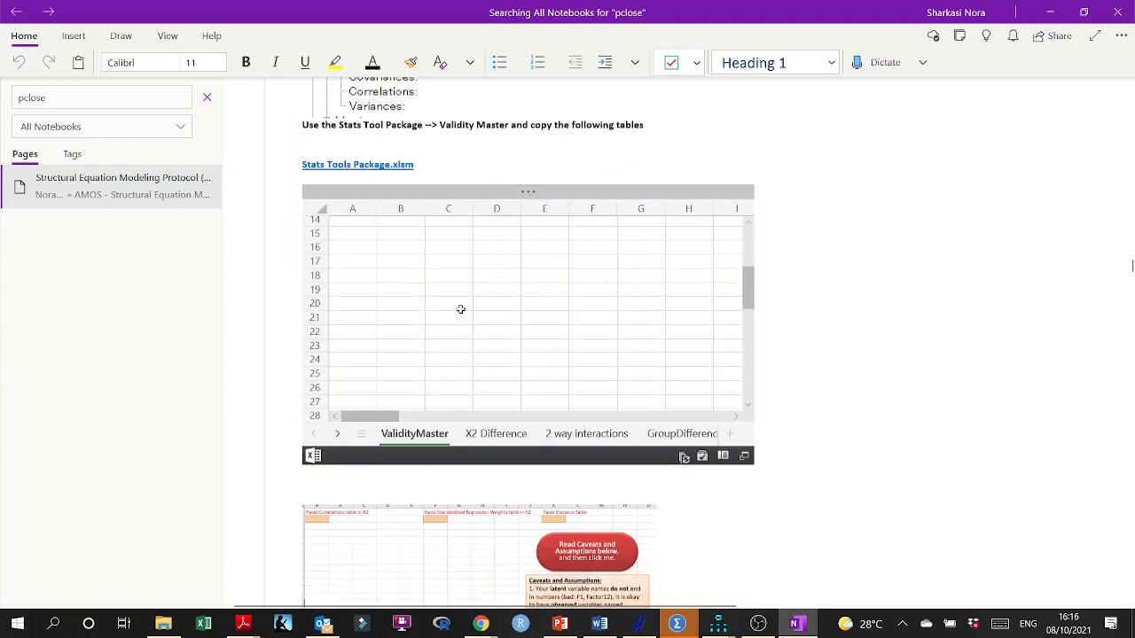
{"action": "scroll", "coordinate": [591, 317], "scroll_direction": "down", "scroll_amount": 1}
{"action": "scroll", "coordinate": [845, 322], "scroll_direction": "down", "scroll_amount": 5}
{"action": "scroll", "coordinate": [846, 322], "scroll_direction": "down", "scroll_amount": 15}
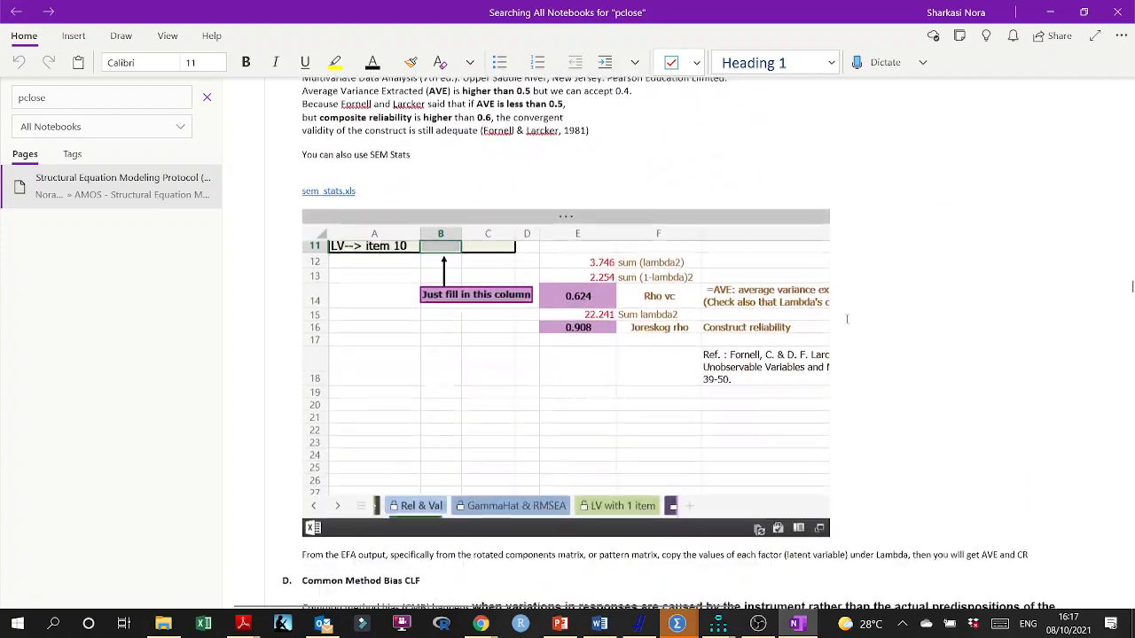
{"action": "scroll", "coordinate": [909, 320], "scroll_direction": "down", "scroll_amount": 20}
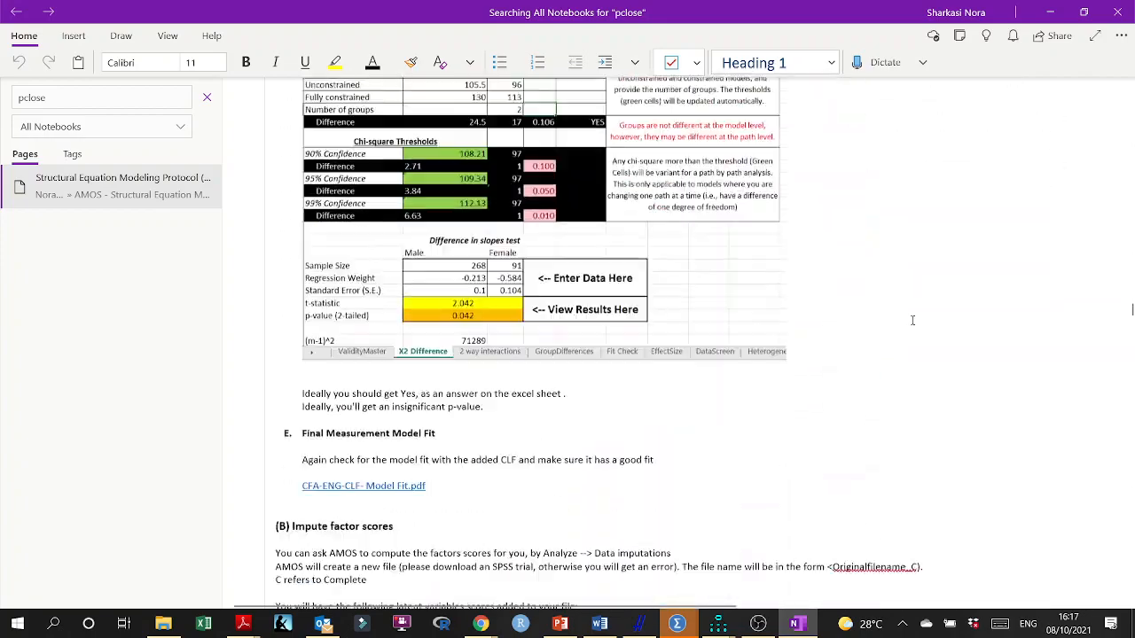
{"action": "scroll", "coordinate": [912, 320], "scroll_direction": "up", "scroll_amount": 2}
{"action": "scroll", "coordinate": [912, 320], "scroll_direction": "down", "scroll_amount": 20}
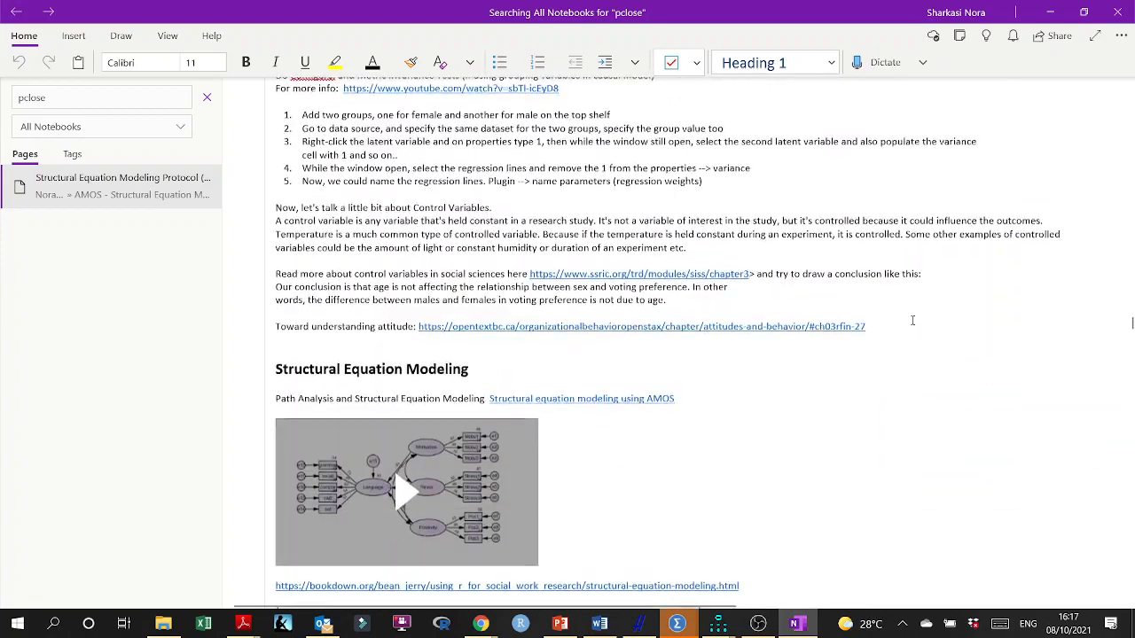
{"action": "scroll", "coordinate": [912, 320], "scroll_direction": "down", "scroll_amount": 20}
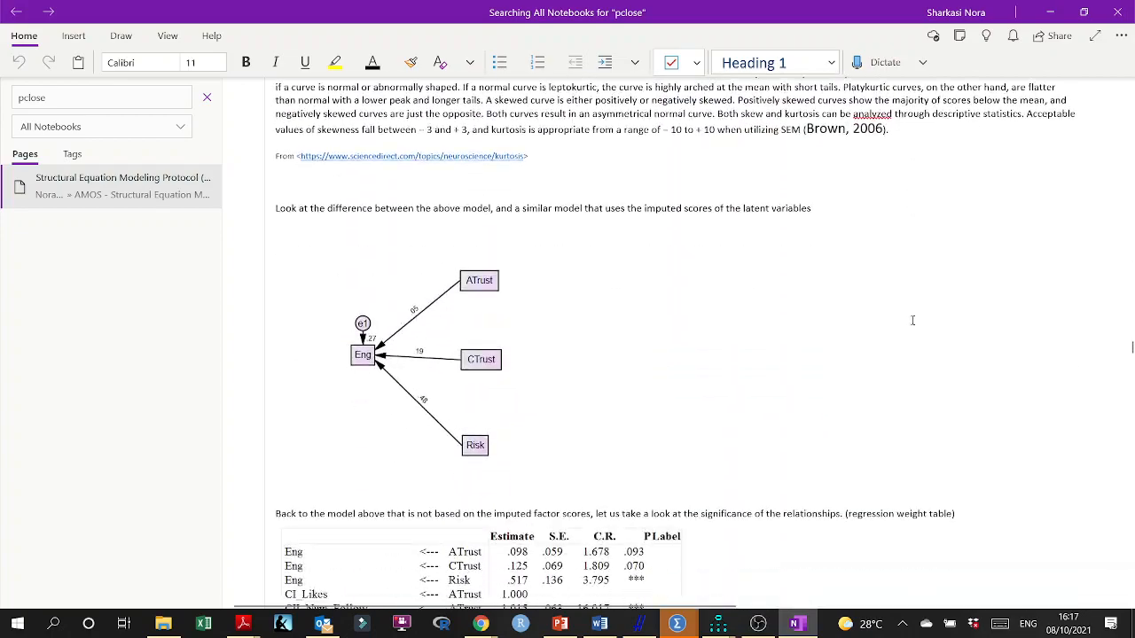
{"action": "scroll", "coordinate": [882, 328], "scroll_direction": "down", "scroll_amount": 20}
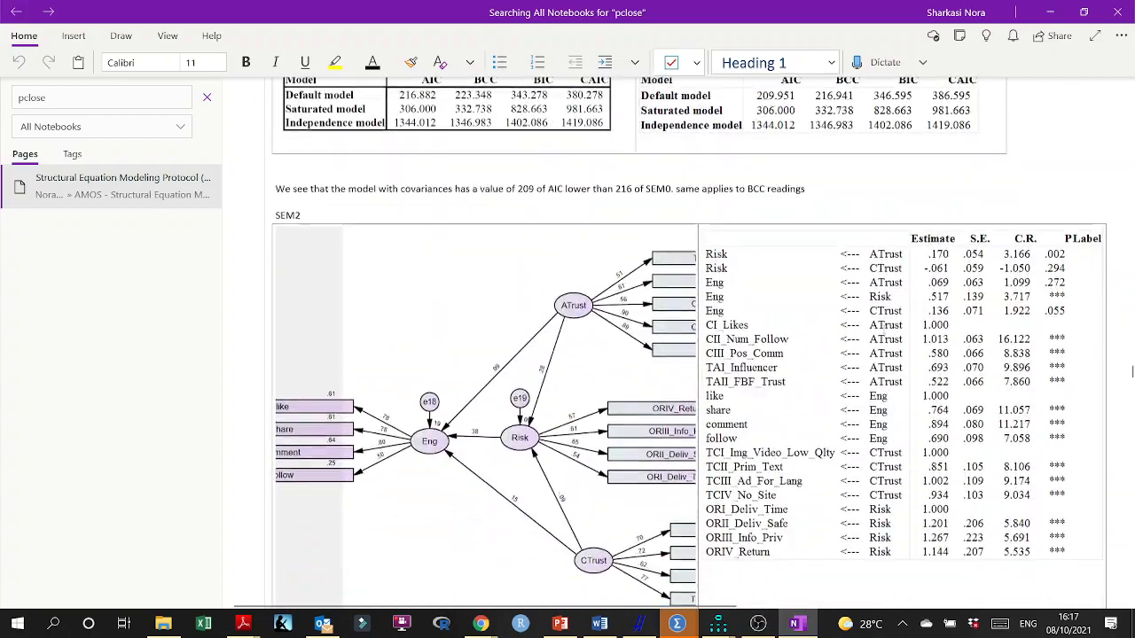
{"action": "scroll", "coordinate": [882, 328], "scroll_direction": "down", "scroll_amount": 6}
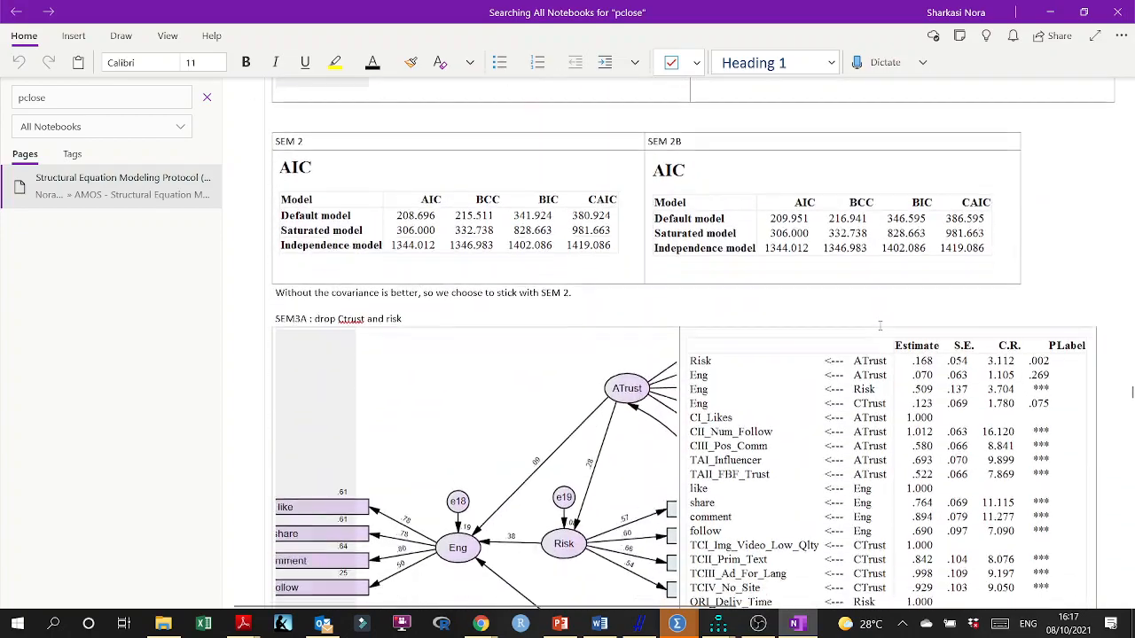
{"action": "scroll", "coordinate": [878, 324], "scroll_direction": "up", "scroll_amount": 2}
{"action": "scroll", "coordinate": [876, 327], "scroll_direction": "down", "scroll_amount": 15}
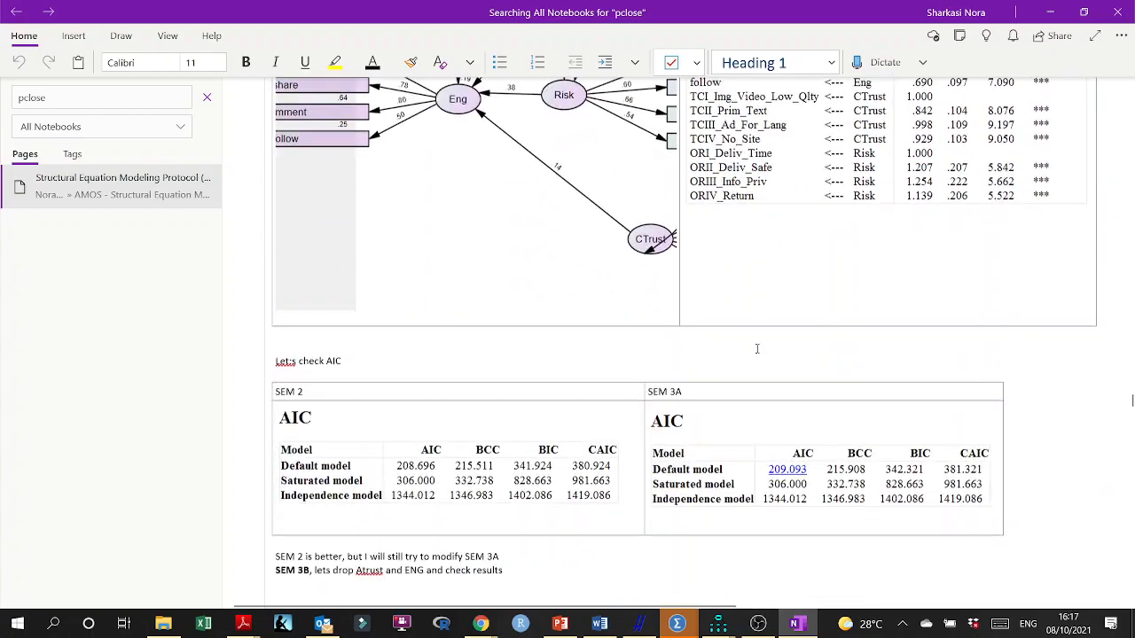
Step: Switch to the Amos output and review the Model Fit tables from RMSEA back up to CMIN
{"action": "left_click", "coordinate": [1049, 11]}
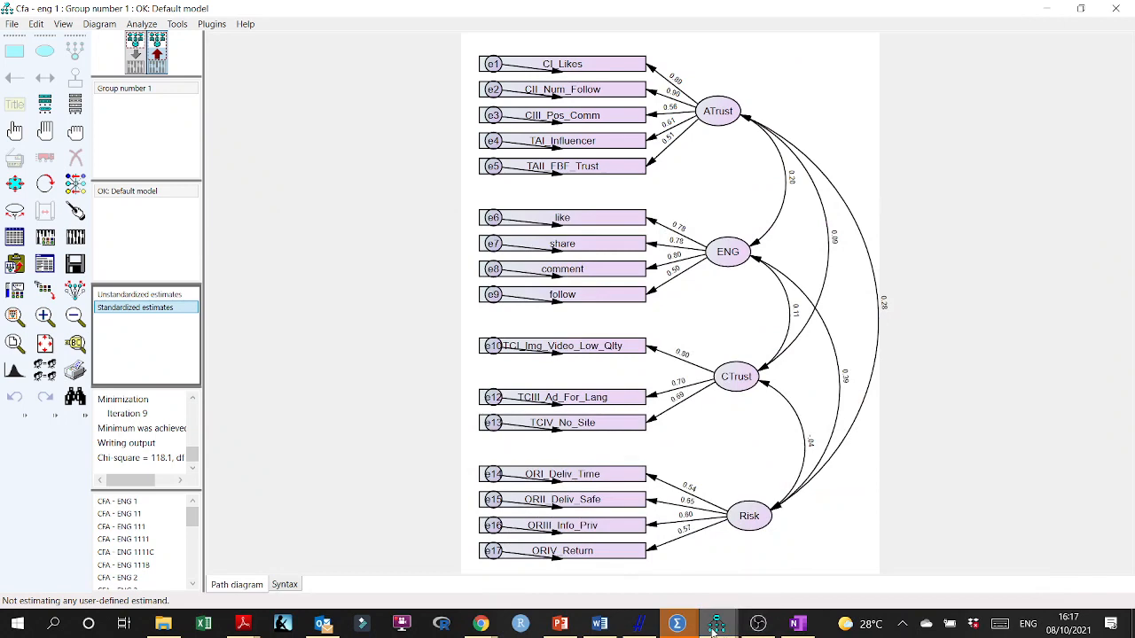
{"action": "mouse_move", "coordinate": [716, 624]}
{"action": "left_click", "coordinate": [803, 592]}
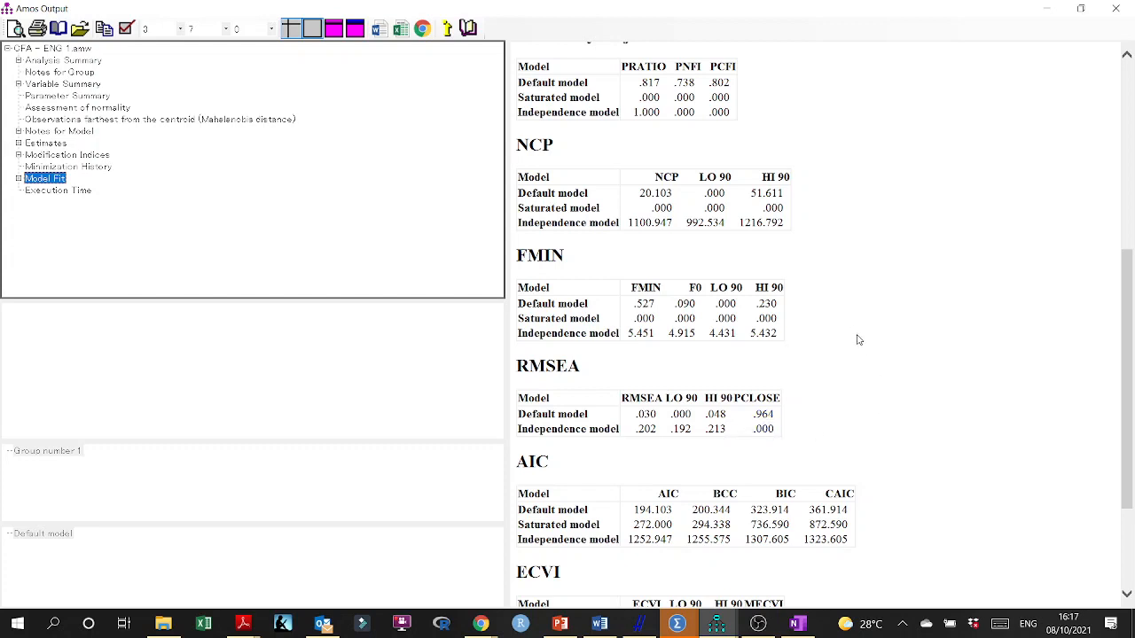
{"action": "scroll", "coordinate": [857, 340], "scroll_direction": "up", "scroll_amount": 3}
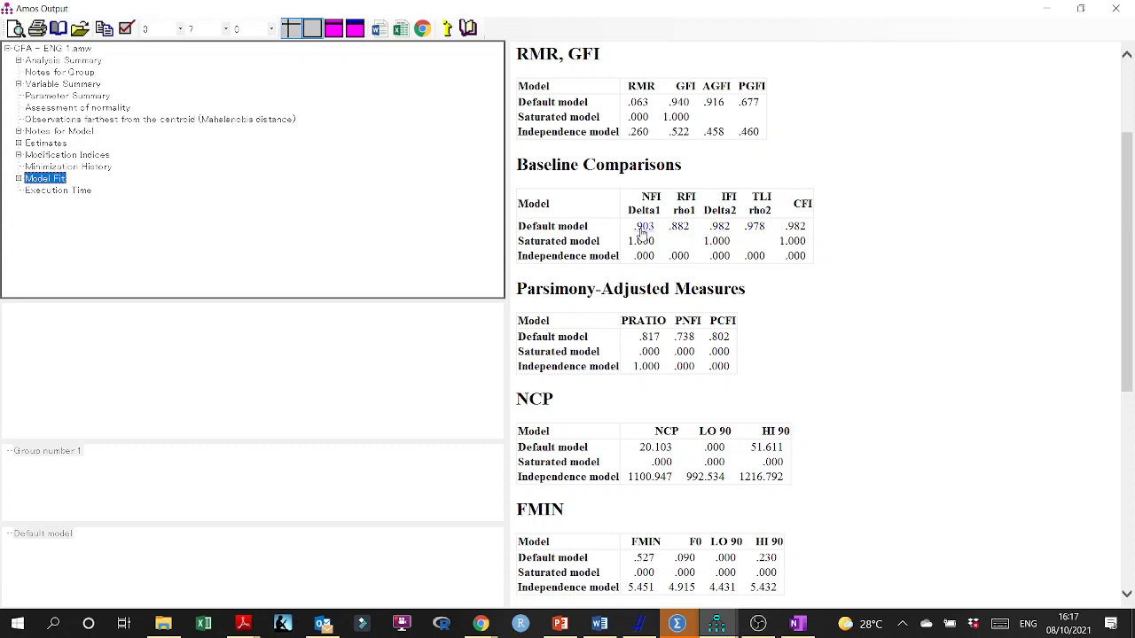
{"action": "scroll", "coordinate": [642, 232], "scroll_direction": "up", "scroll_amount": 1}
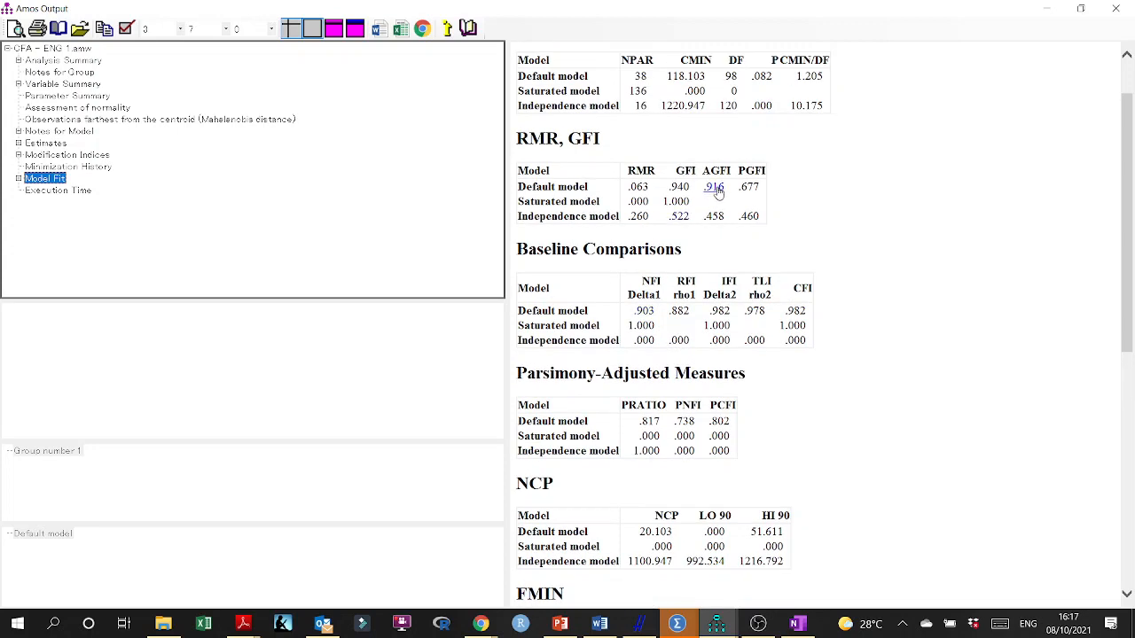
{"action": "scroll", "coordinate": [898, 232], "scroll_direction": "up", "scroll_amount": 1}
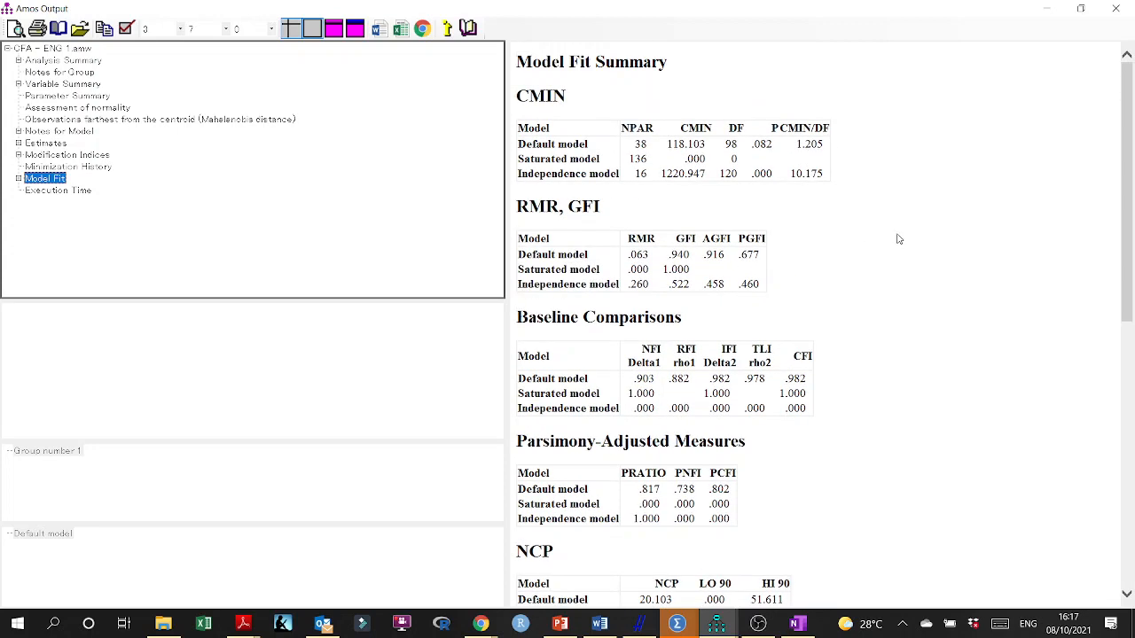
Step: Check the Mahalanobis distances, the normality assessment and the group's sample size in the output for the original data
{"action": "left_click", "coordinate": [133, 119]}
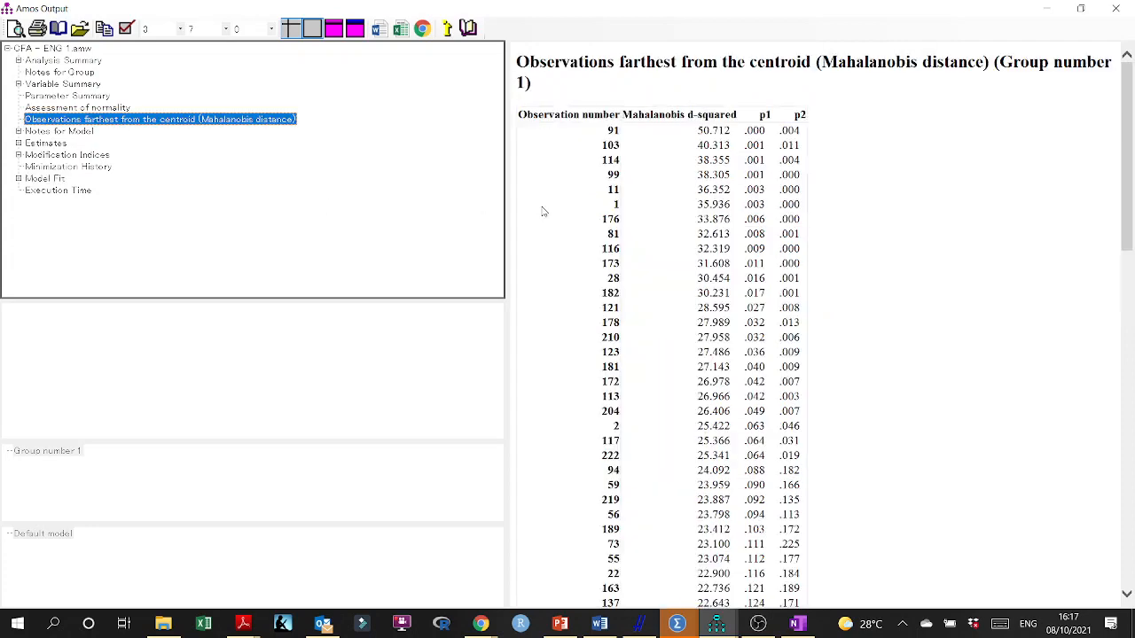
{"action": "key", "text": "Up"}
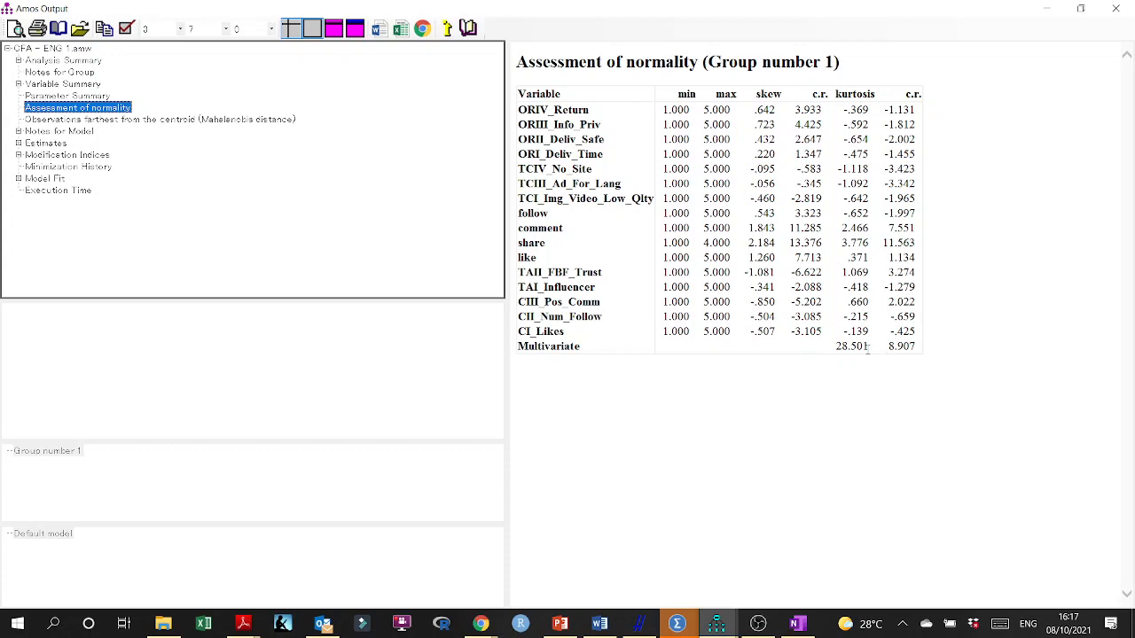
{"action": "left_click", "coordinate": [107, 97]}
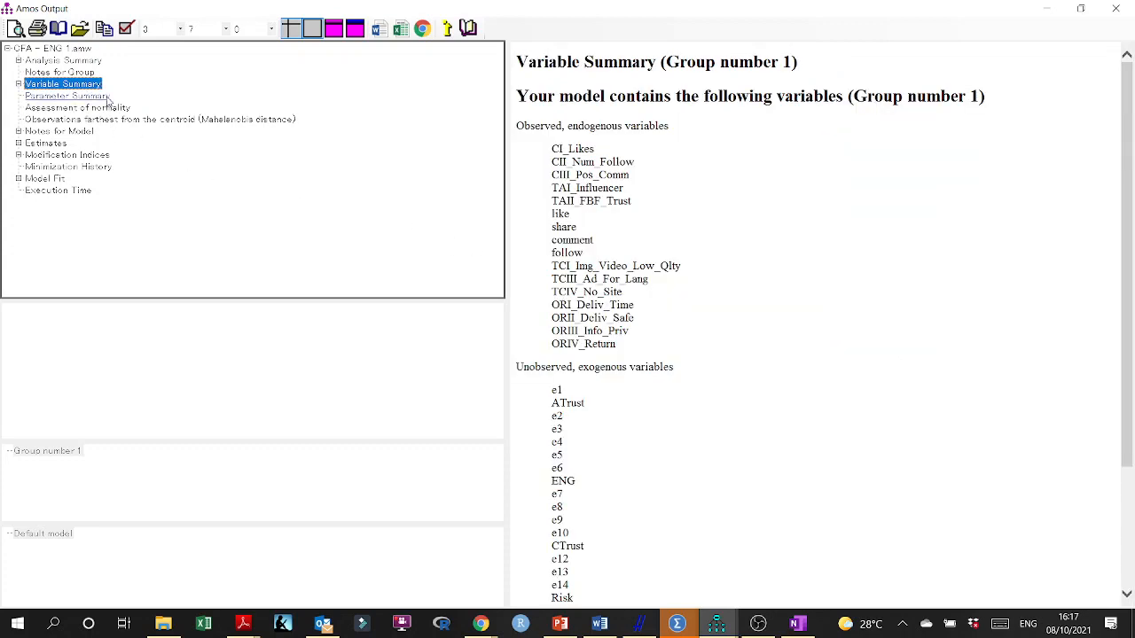
{"action": "left_click", "coordinate": [71, 74]}
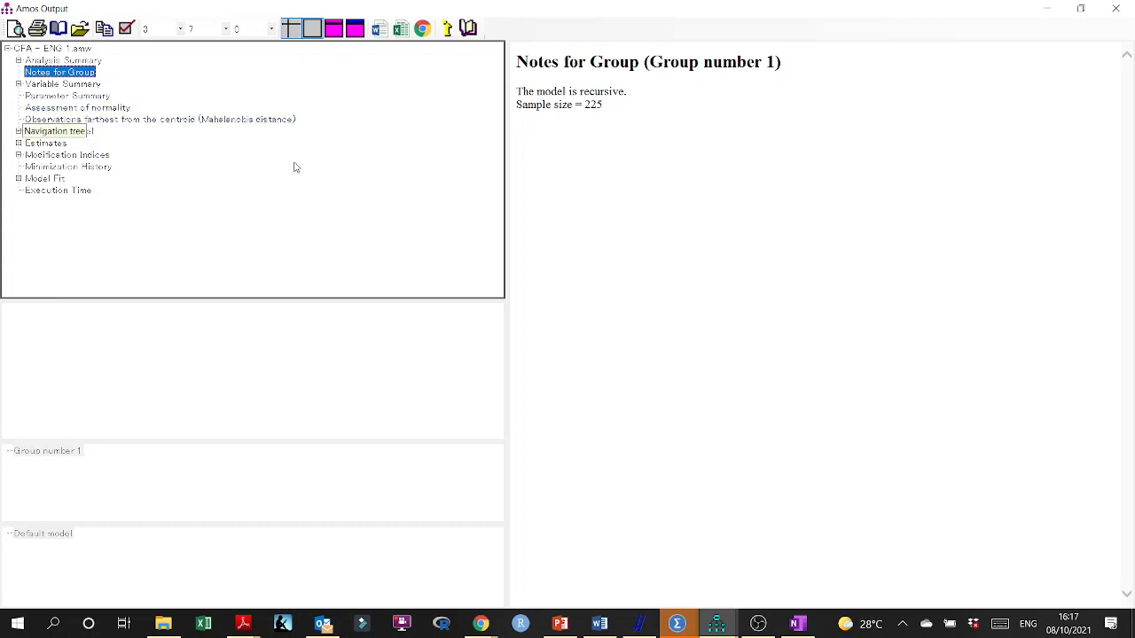
{"action": "left_click", "coordinate": [1115, 9]}
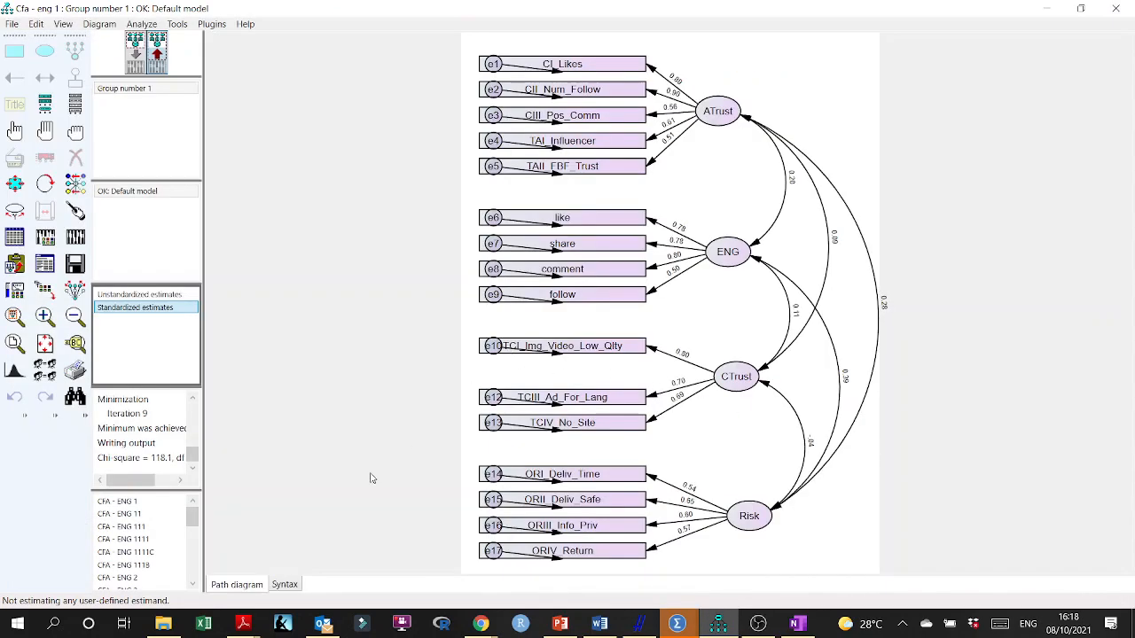
Step: Reopen the text output and recheck the observations farthest from the centroid
{"action": "left_click", "coordinate": [45, 263]}
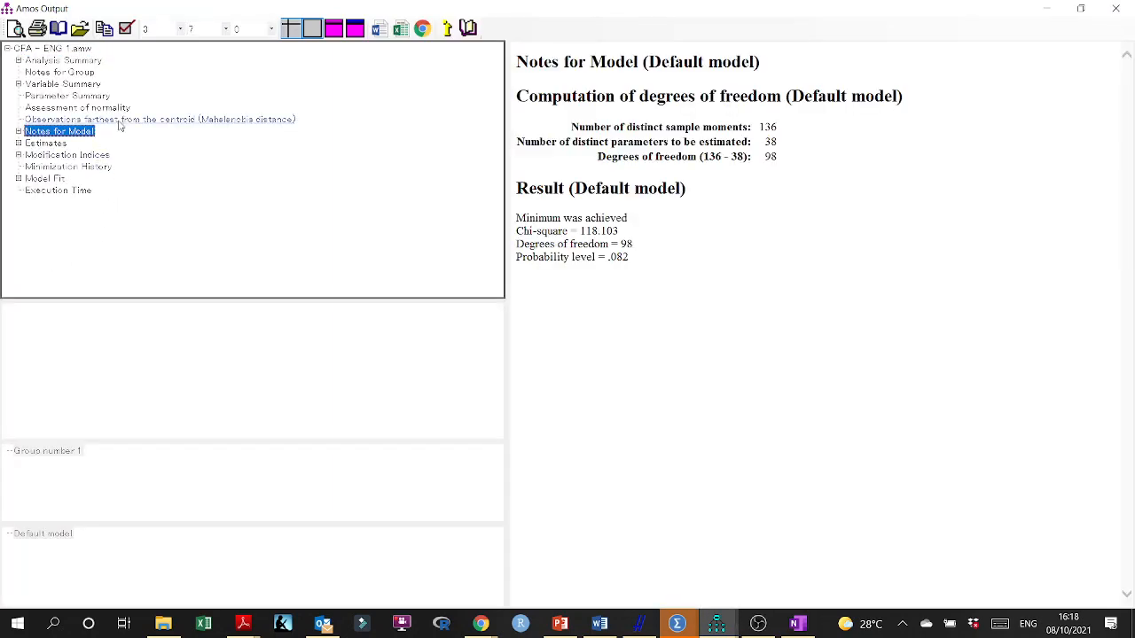
{"action": "left_click", "coordinate": [133, 118]}
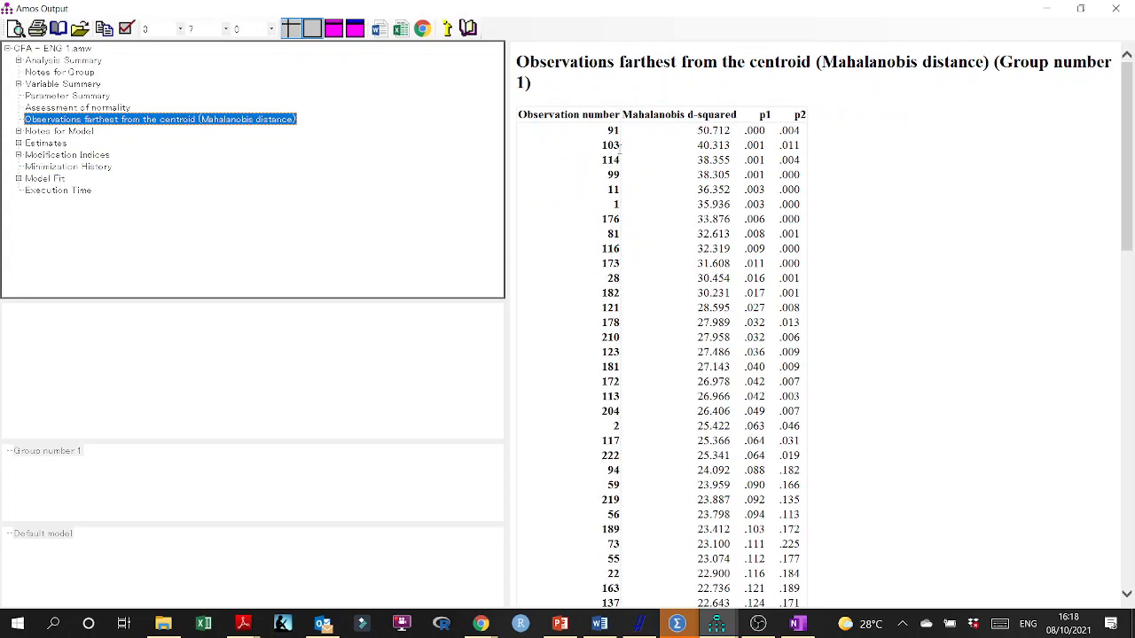
{"action": "left_click", "coordinate": [1115, 9]}
Step: Assign SEMDATACLEAN as the data file for Group number 1 and recalculate the model estimates
{"action": "left_click", "coordinate": [16, 241]}
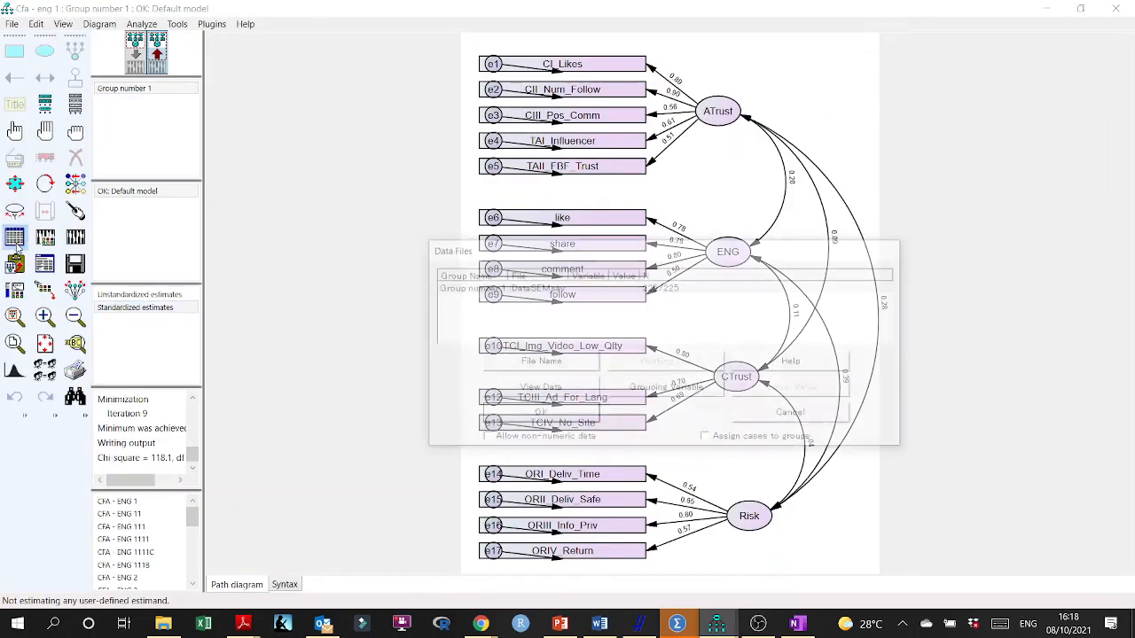
{"action": "left_click", "coordinate": [562, 363]}
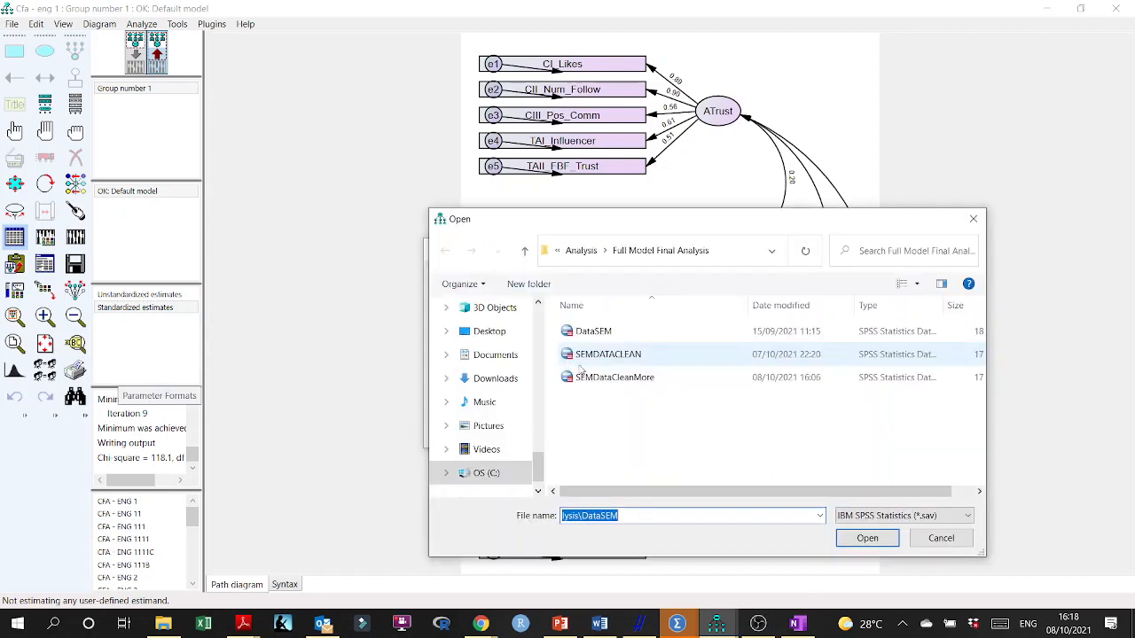
{"action": "left_click", "coordinate": [600, 361]}
{"action": "left_click", "coordinate": [879, 544]}
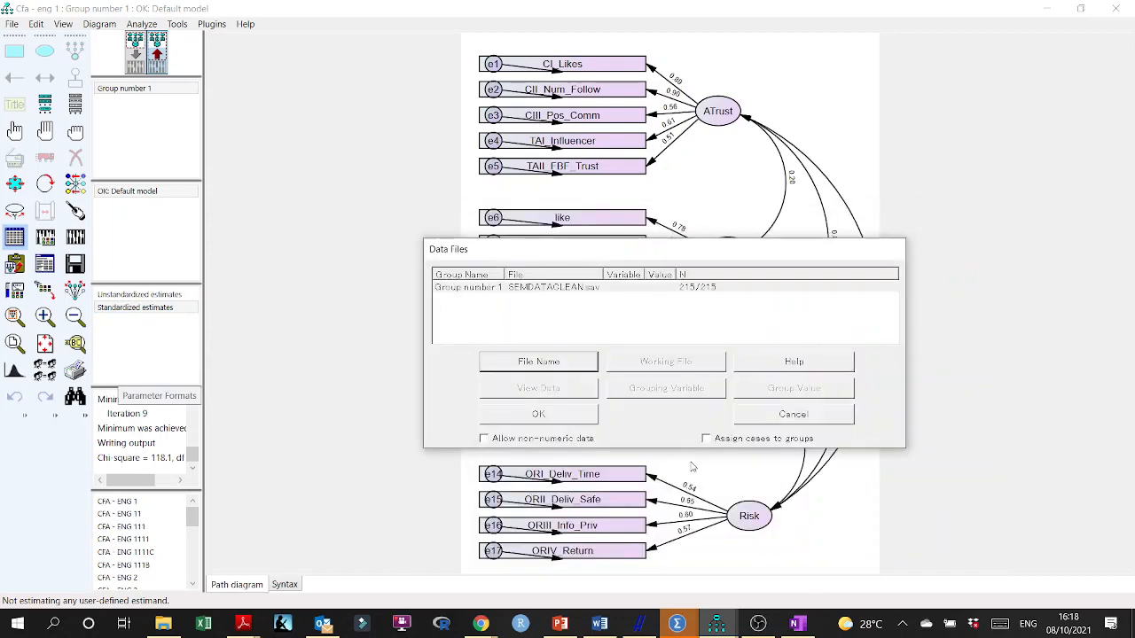
{"action": "left_click", "coordinate": [540, 413]}
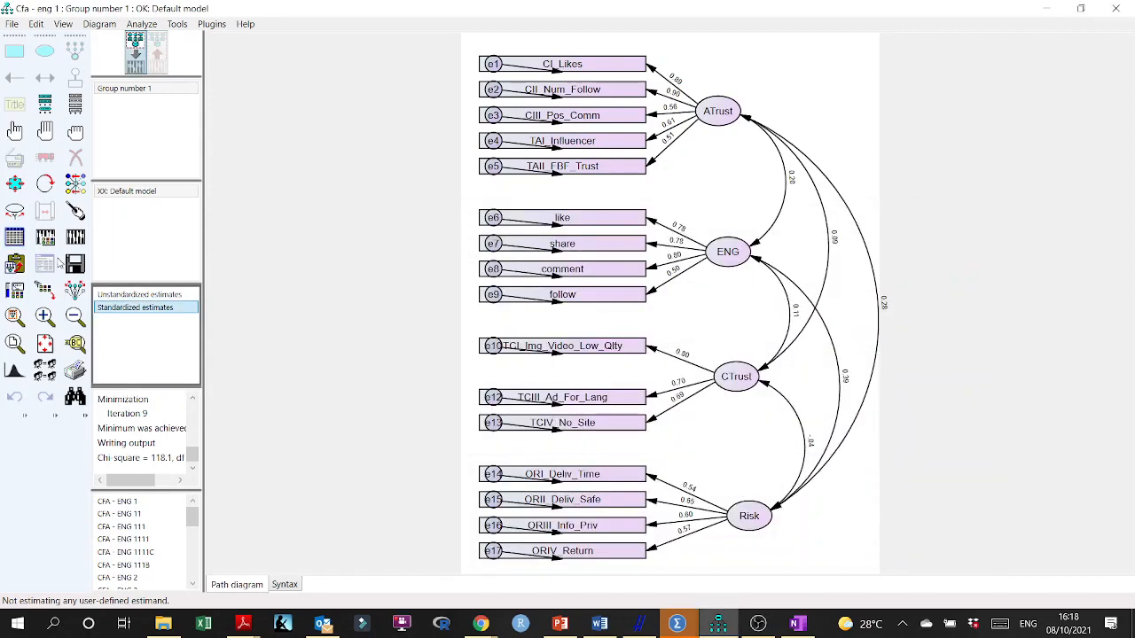
{"action": "left_click", "coordinate": [74, 237]}
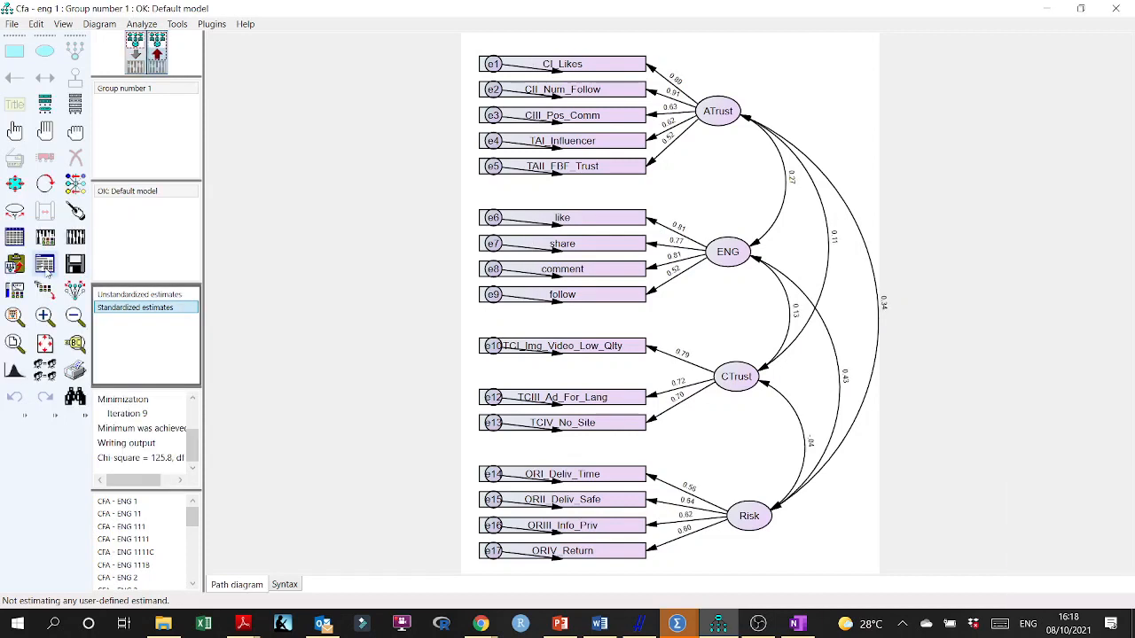
Step: Open the text output for the SEMDATACLEAN run and review its Model Fit Summary
{"action": "left_click", "coordinate": [46, 265]}
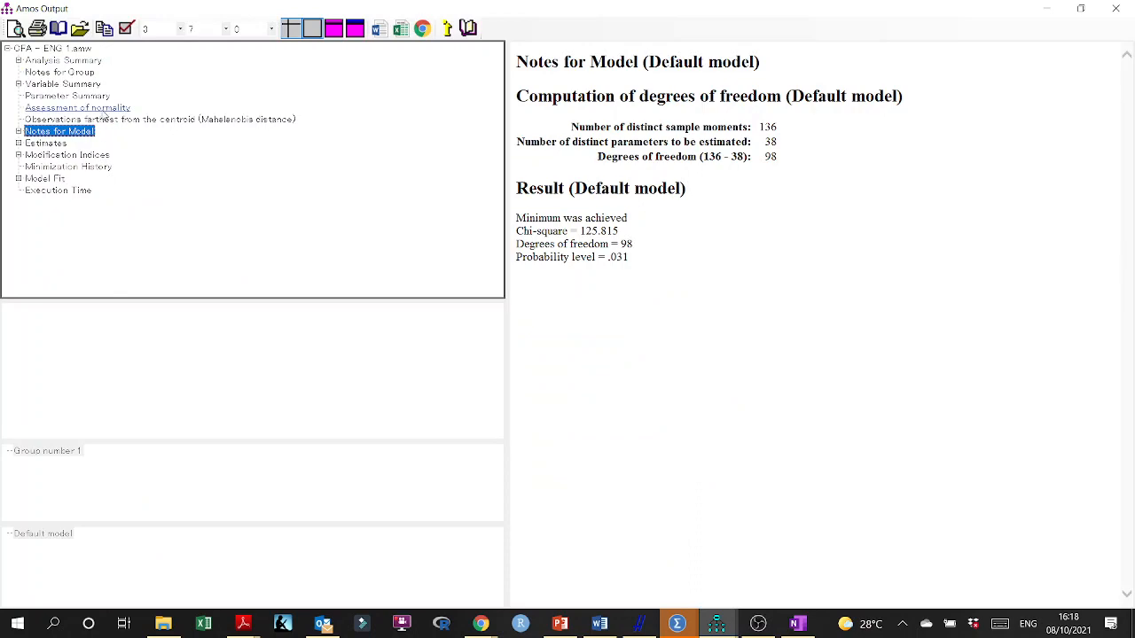
{"action": "left_click", "coordinate": [99, 108]}
{"action": "left_click", "coordinate": [55, 189]}
{"action": "left_click", "coordinate": [59, 179]}
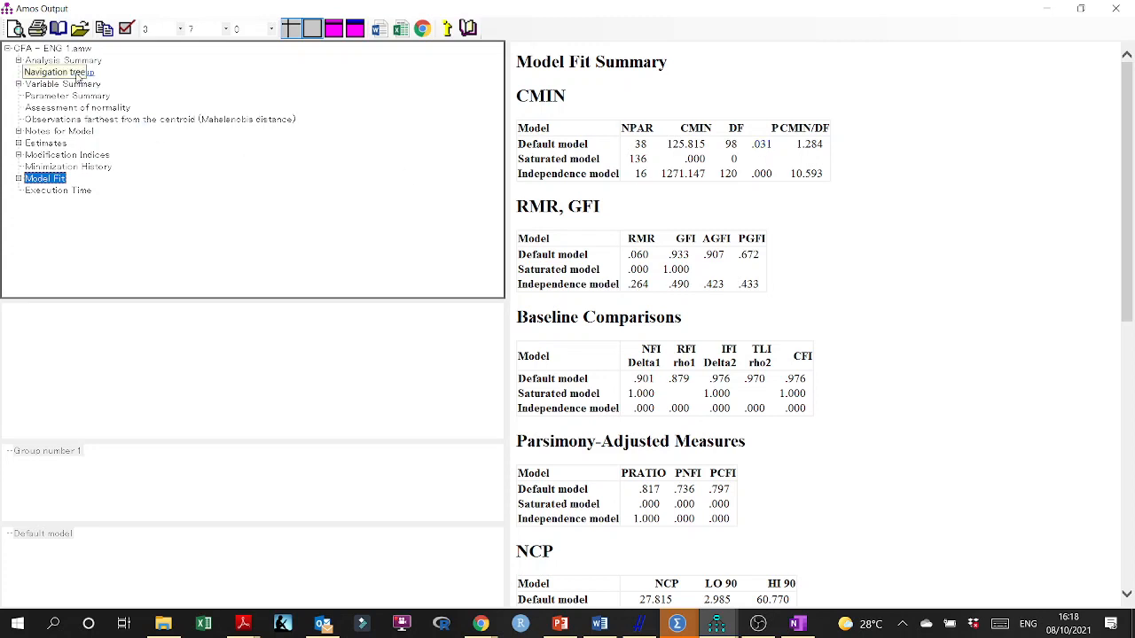
Step: Check the sample size, Mahalanobis distances and normality assessment in the SEMDATACLEAN output
{"action": "left_click", "coordinate": [82, 83]}
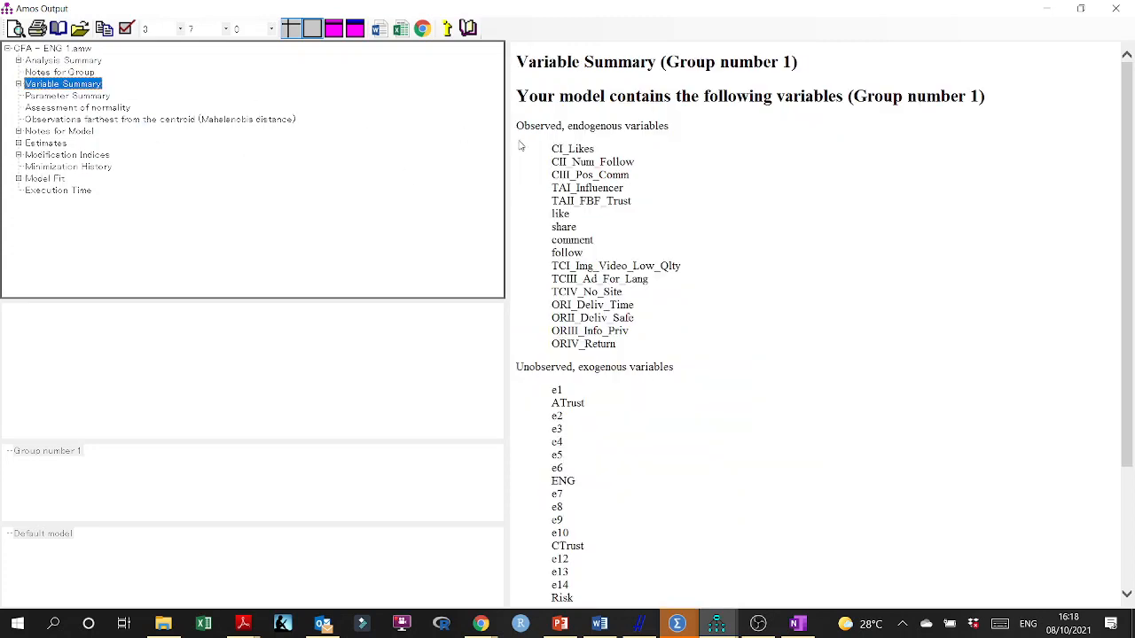
{"action": "left_click", "coordinate": [55, 71]}
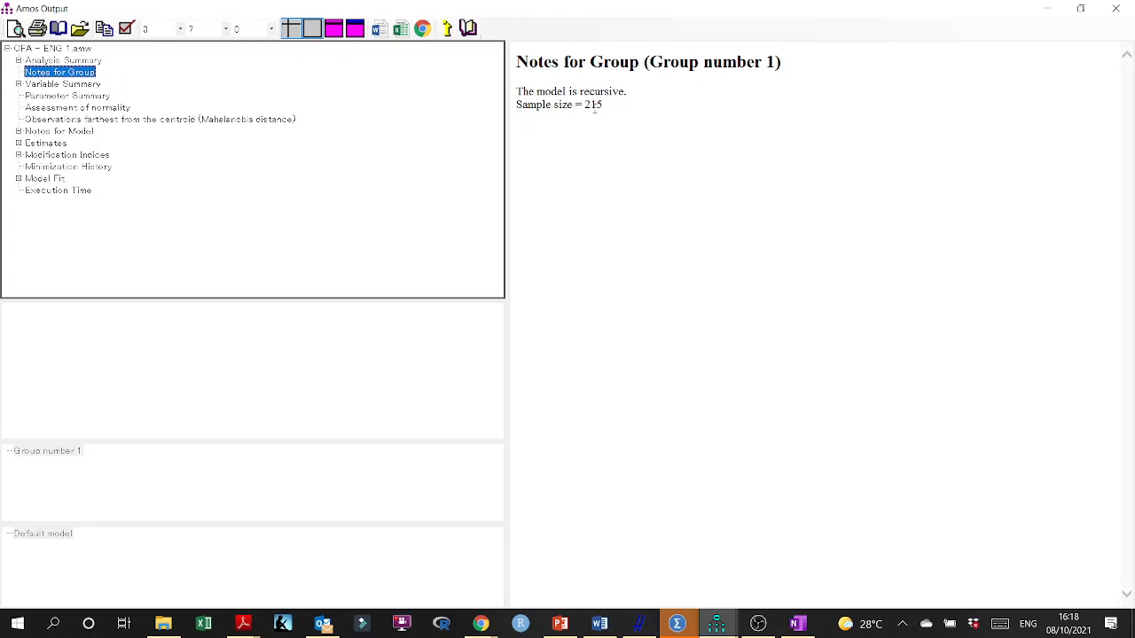
{"action": "left_click", "coordinate": [83, 120]}
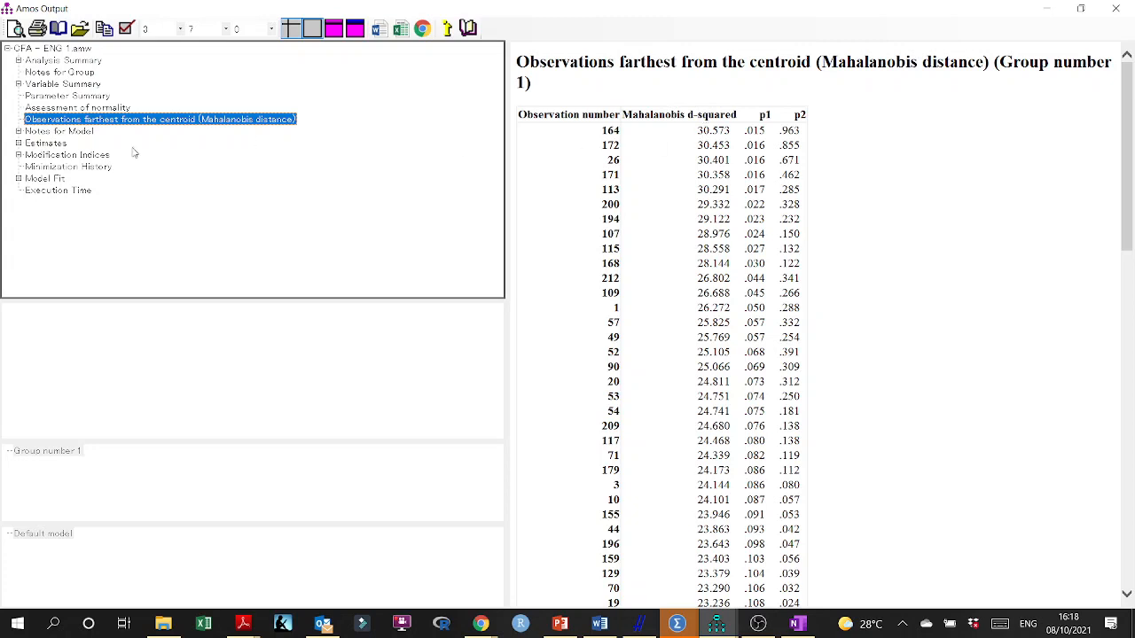
{"action": "left_click", "coordinate": [69, 108]}
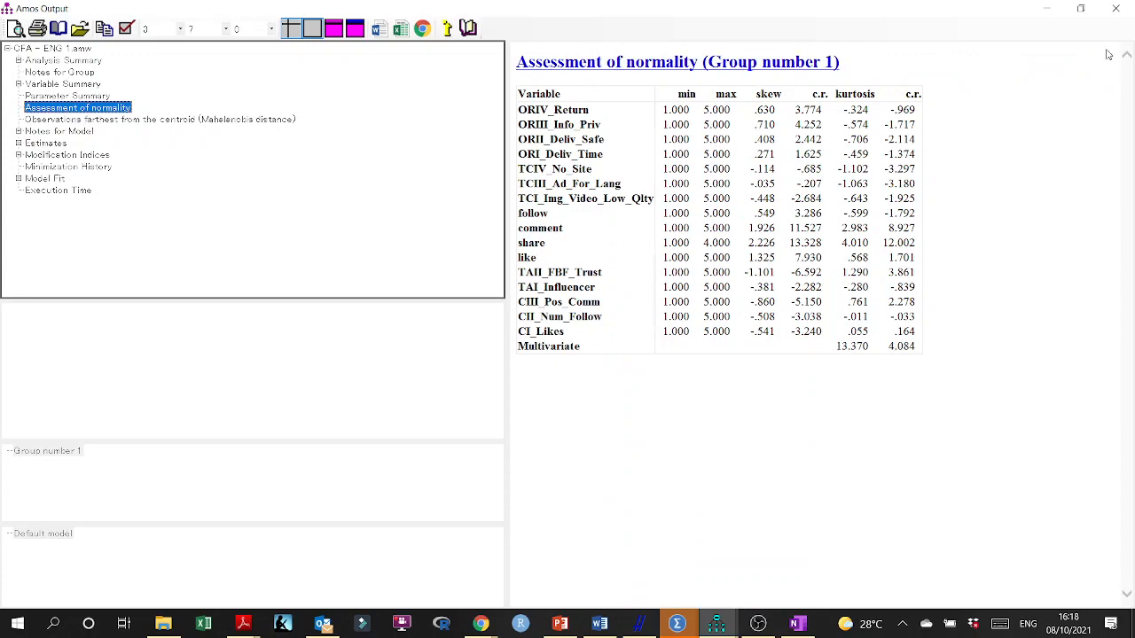
{"action": "left_click", "coordinate": [1115, 8]}
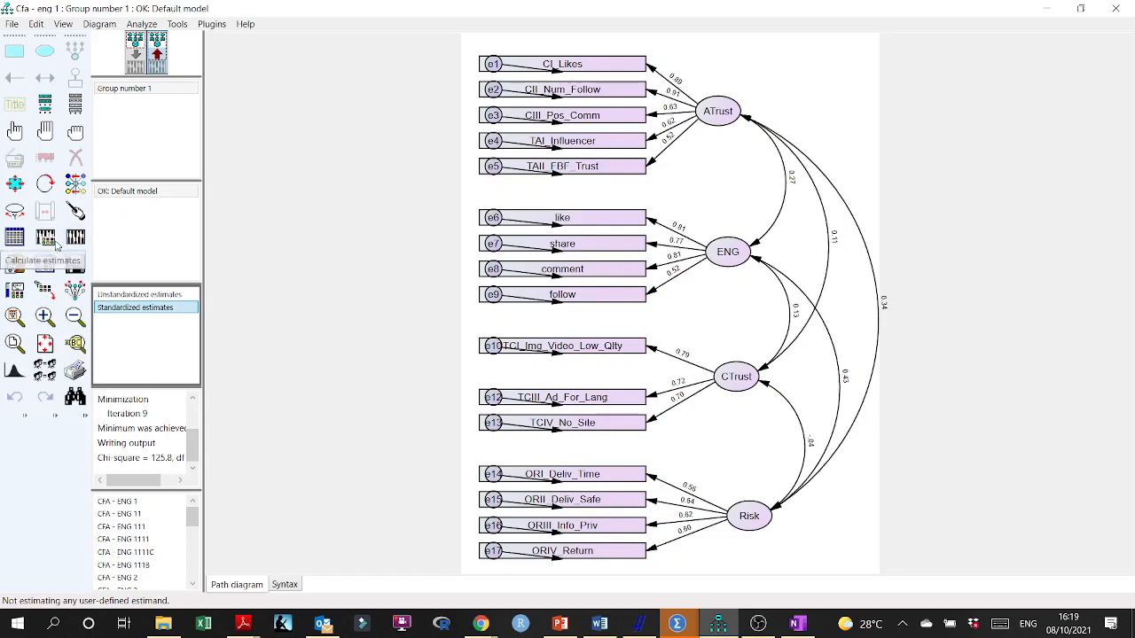
Step: Assign SEMDataCleanMore as the data file for Group number 1 and recalculate the model estimates
{"action": "left_click", "coordinate": [14, 237]}
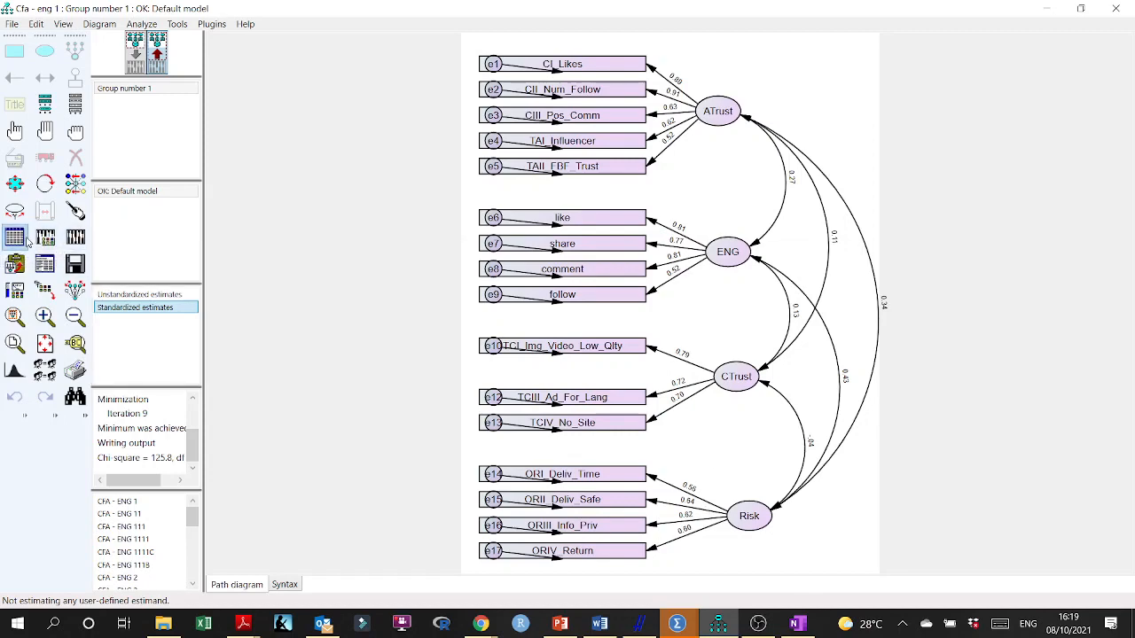
{"action": "left_click", "coordinate": [561, 358]}
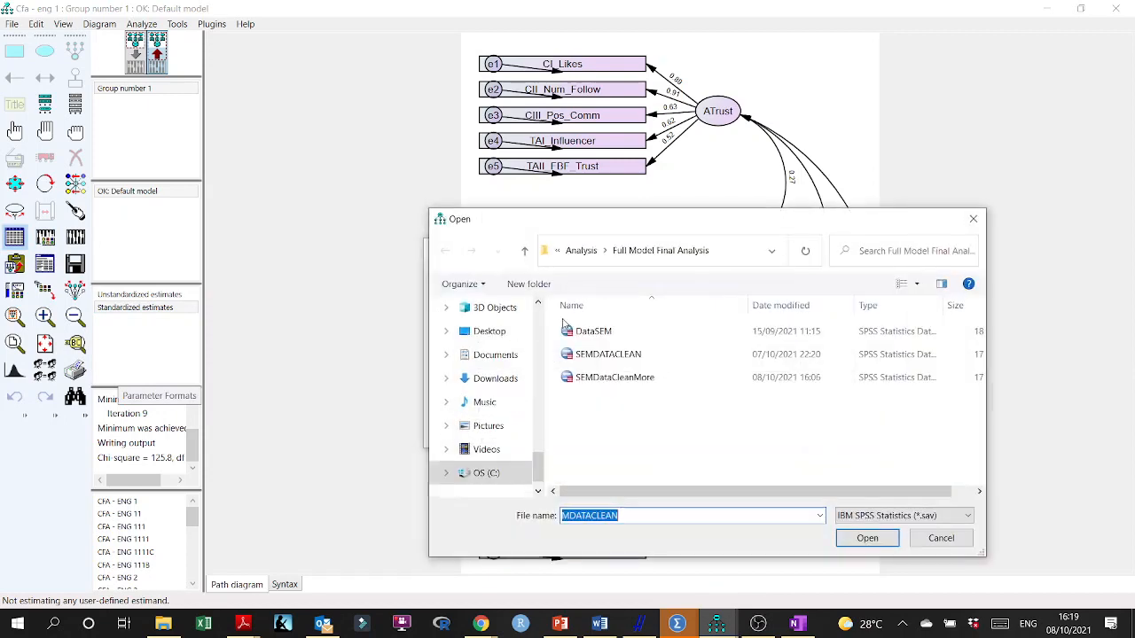
{"action": "left_click", "coordinate": [624, 381]}
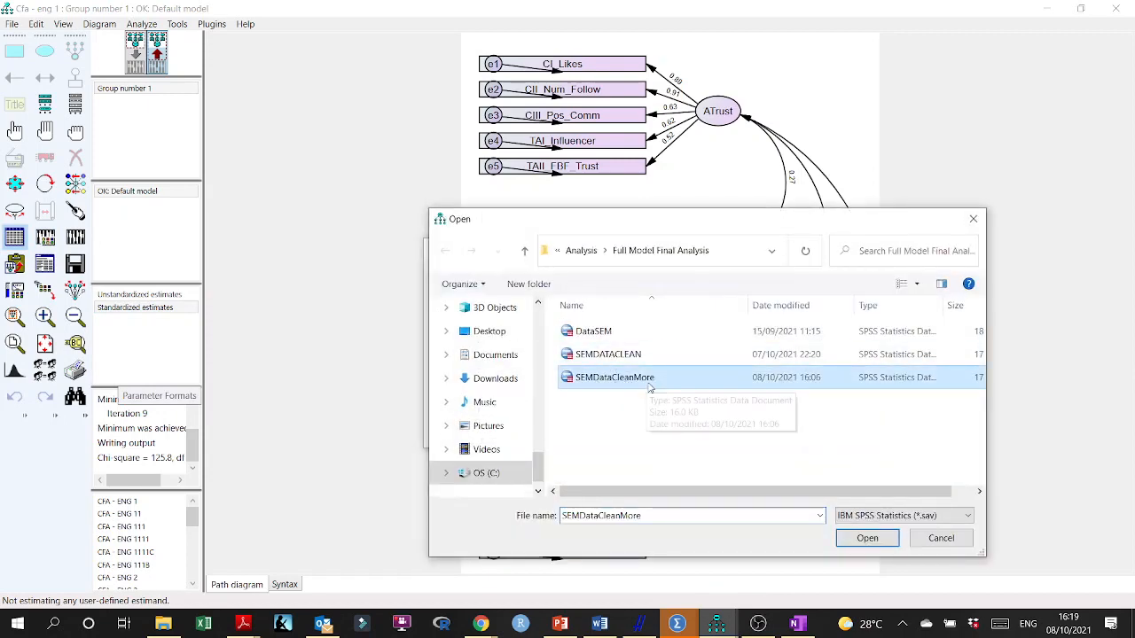
{"action": "left_click", "coordinate": [865, 538]}
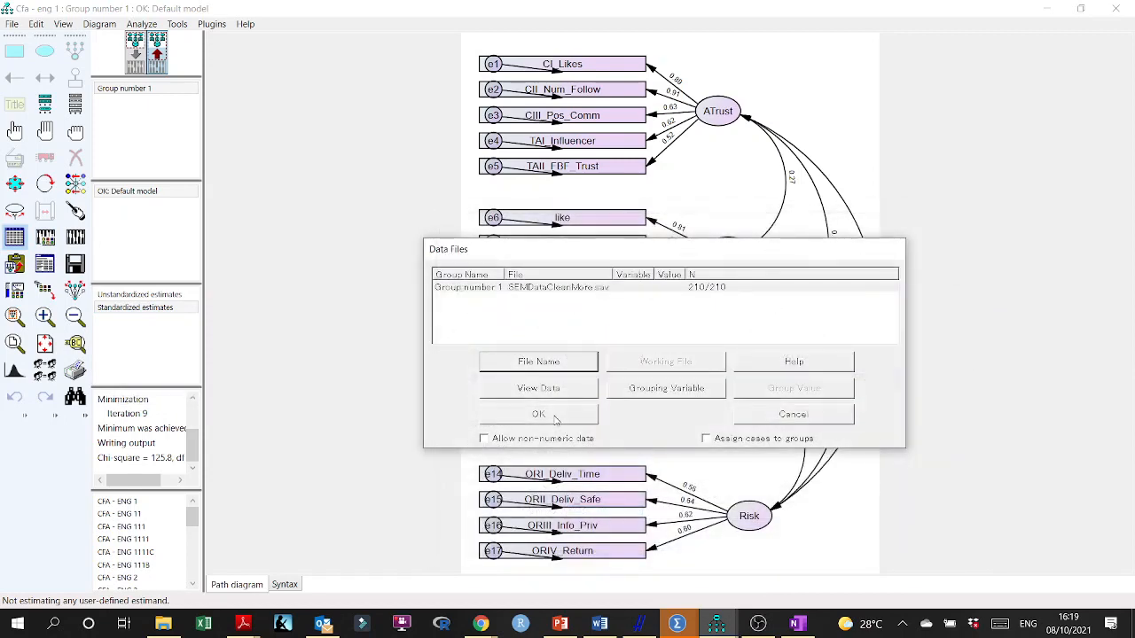
{"action": "left_click", "coordinate": [571, 414]}
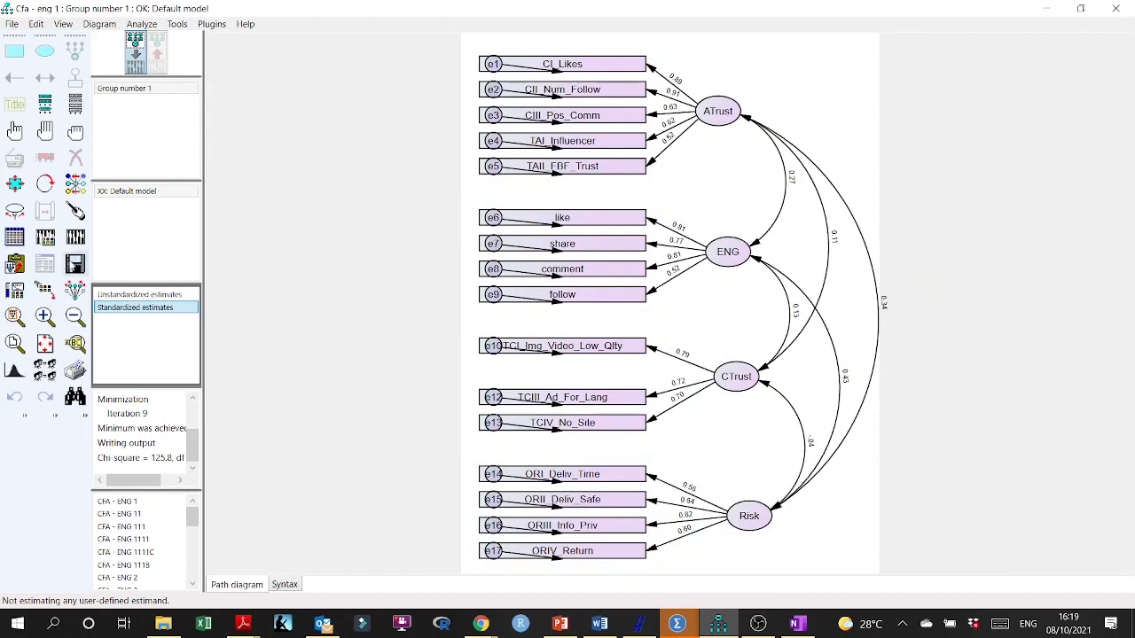
{"action": "left_click", "coordinate": [75, 266]}
{"action": "left_click", "coordinate": [78, 244]}
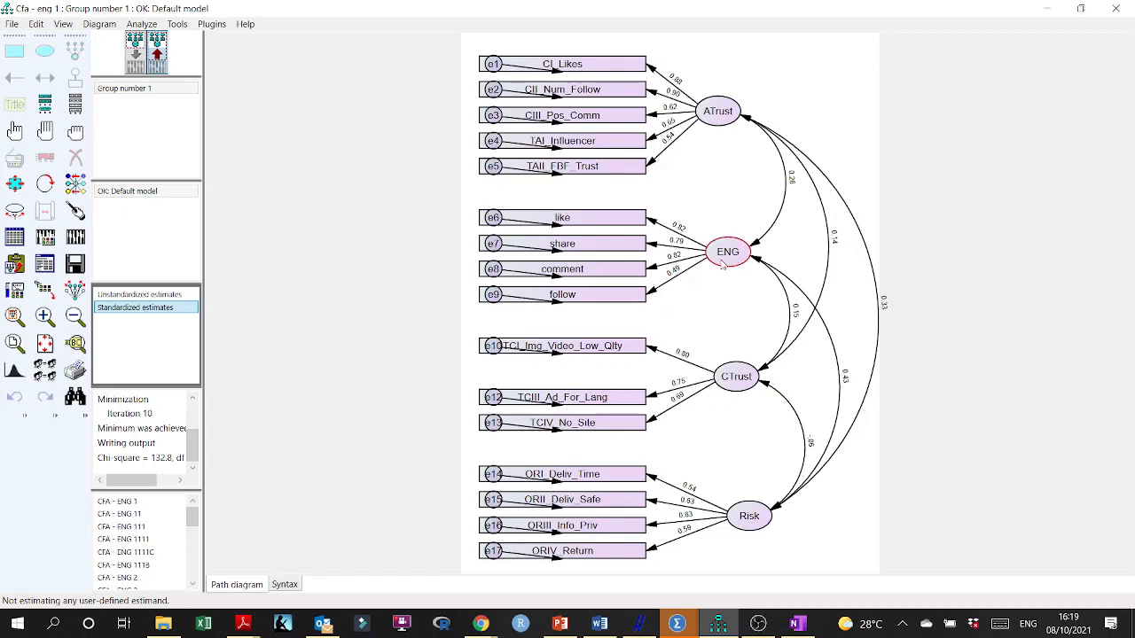
Step: Open the text output for the SEMDataCleanMore run and review its Model Fit Summary from CMIN through RMSEA
{"action": "left_click", "coordinate": [76, 266]}
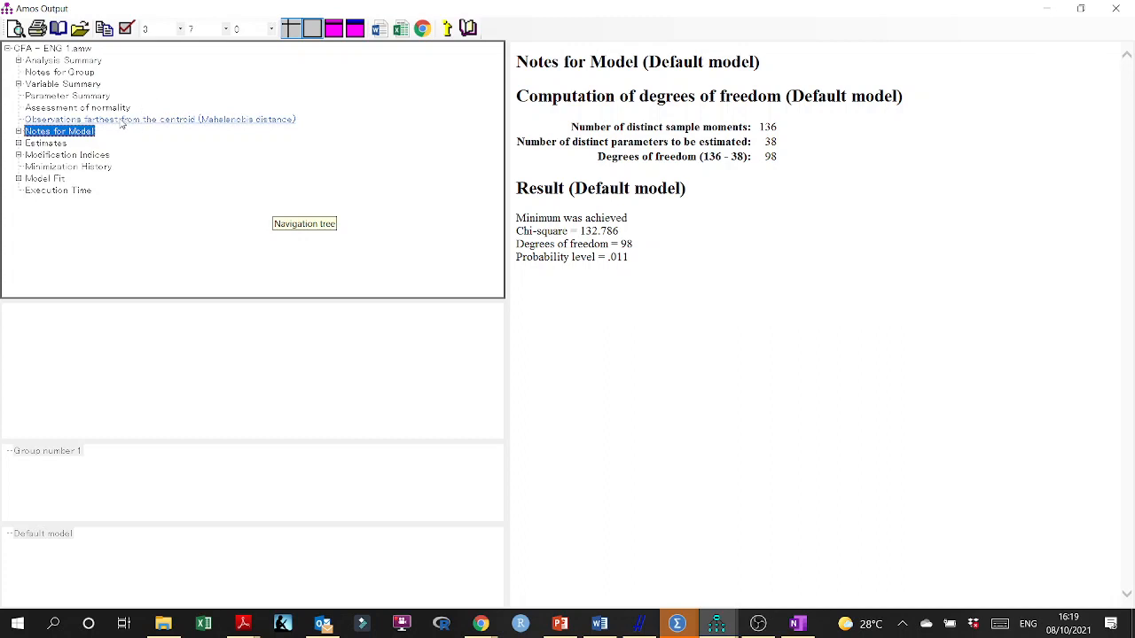
{"action": "left_click", "coordinate": [60, 179]}
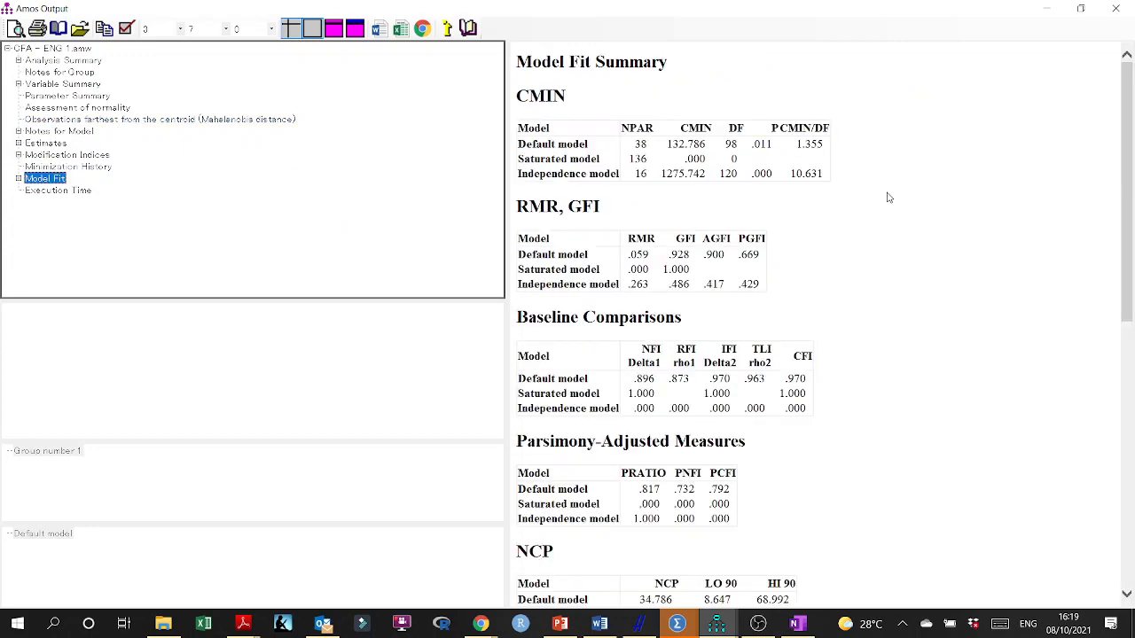
{"action": "scroll", "coordinate": [770, 185], "scroll_direction": "down", "scroll_amount": 2}
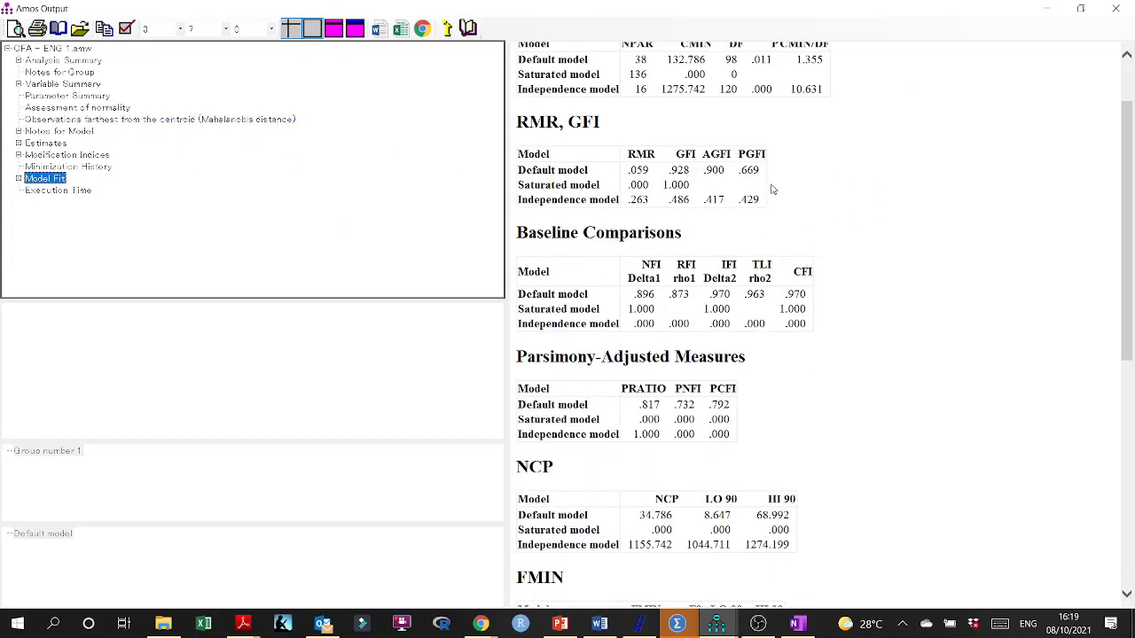
{"action": "scroll", "coordinate": [798, 186], "scroll_direction": "up", "scroll_amount": 2}
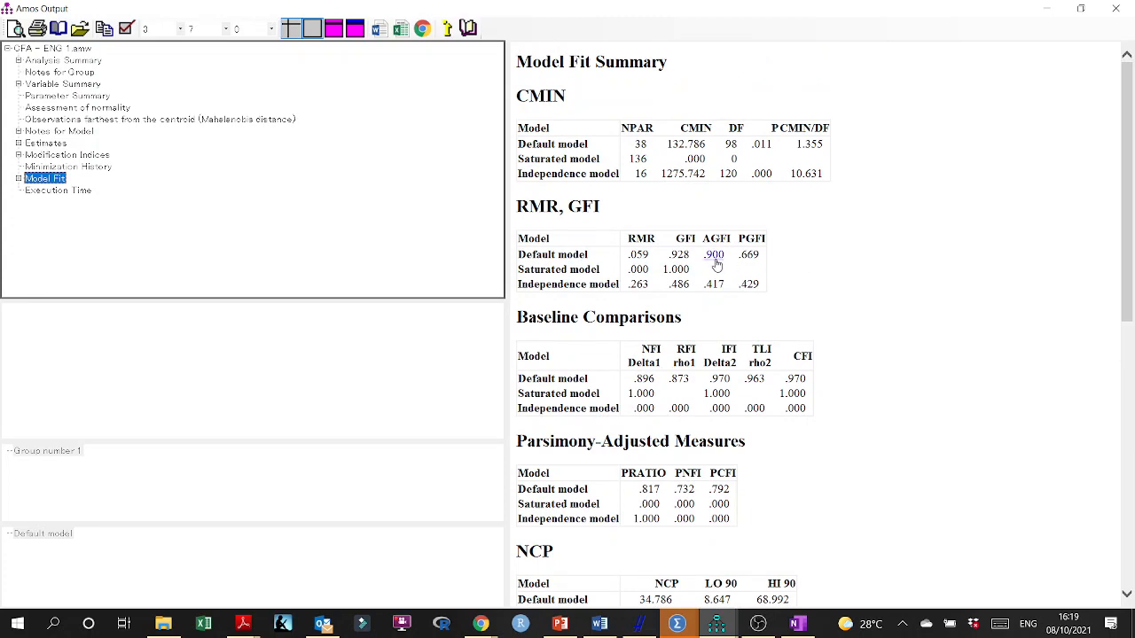
{"action": "scroll", "coordinate": [836, 299], "scroll_direction": "down", "scroll_amount": 2}
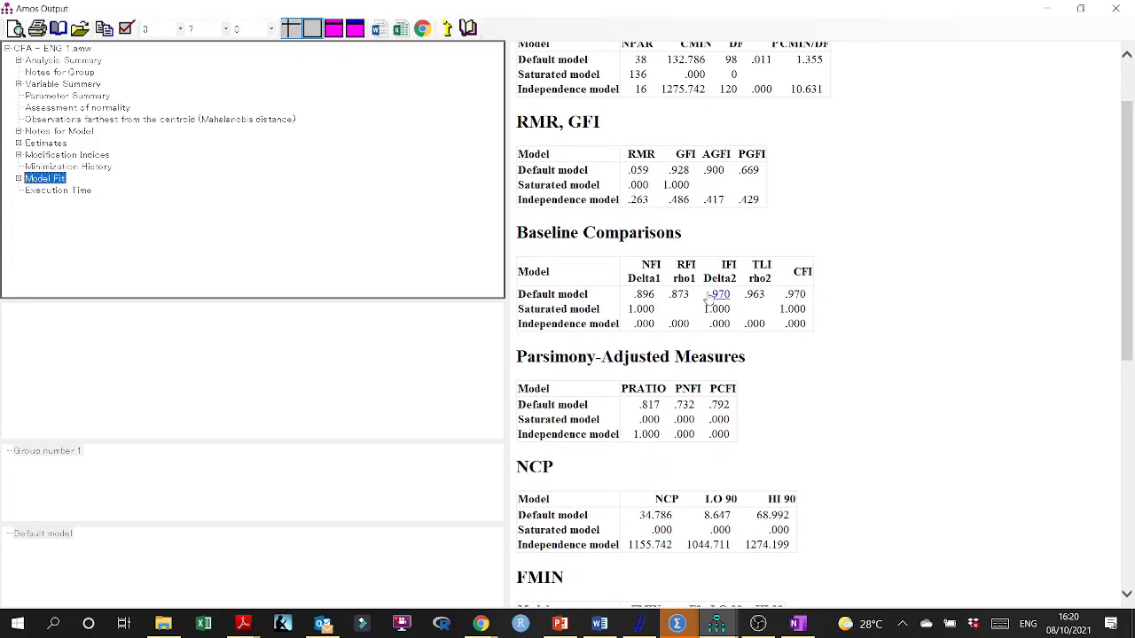
{"action": "scroll", "coordinate": [851, 307], "scroll_direction": "down", "scroll_amount": 6}
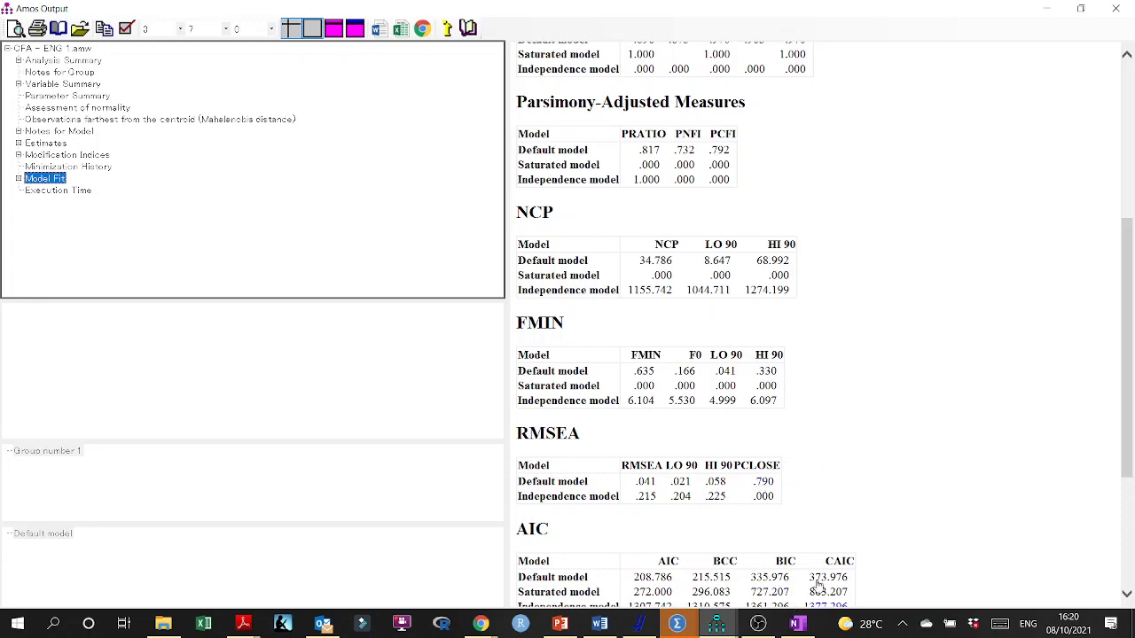
{"action": "scroll", "coordinate": [839, 488], "scroll_direction": "up", "scroll_amount": 5}
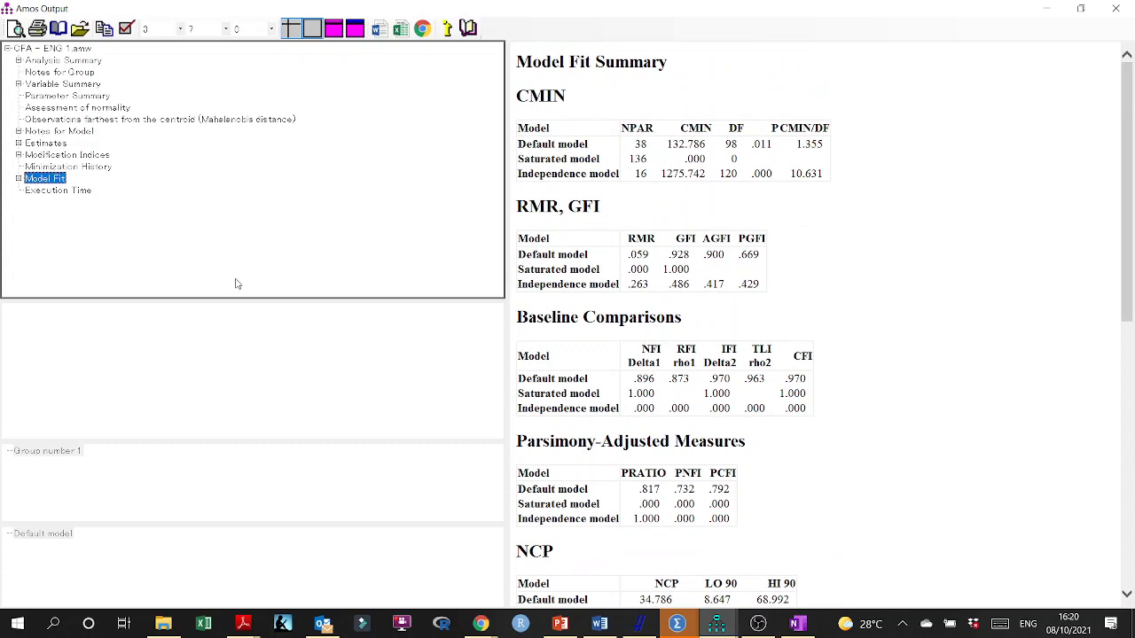
Step: Check the Mahalanobis distances and the normality assessment, highlighting the multivariate kurtosis value
{"action": "left_click", "coordinate": [81, 120]}
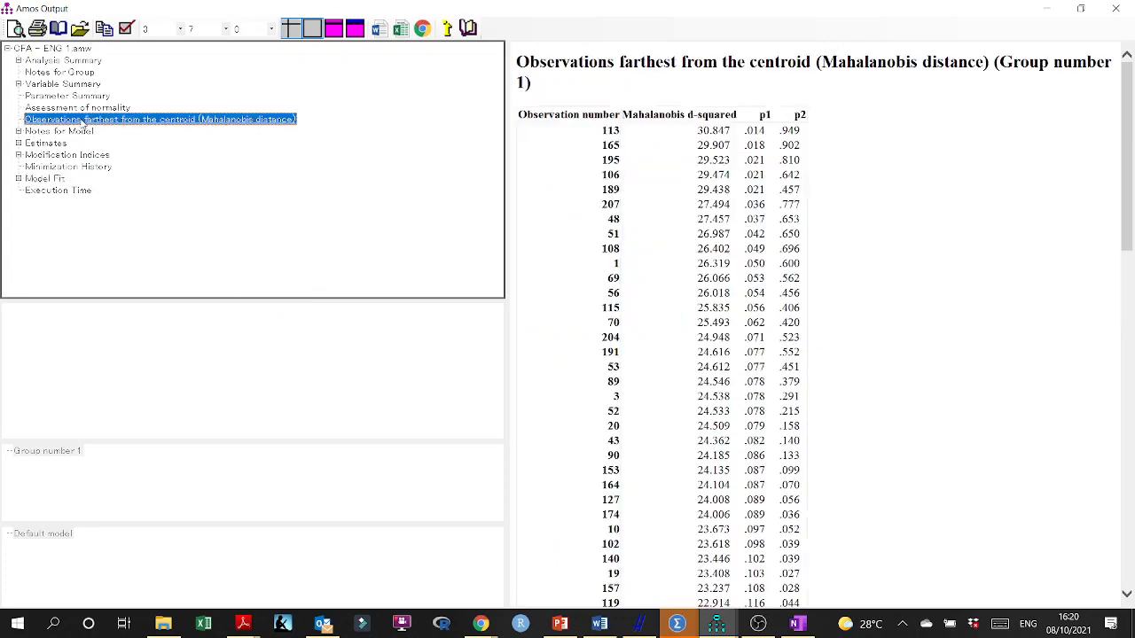
{"action": "left_click", "coordinate": [105, 108]}
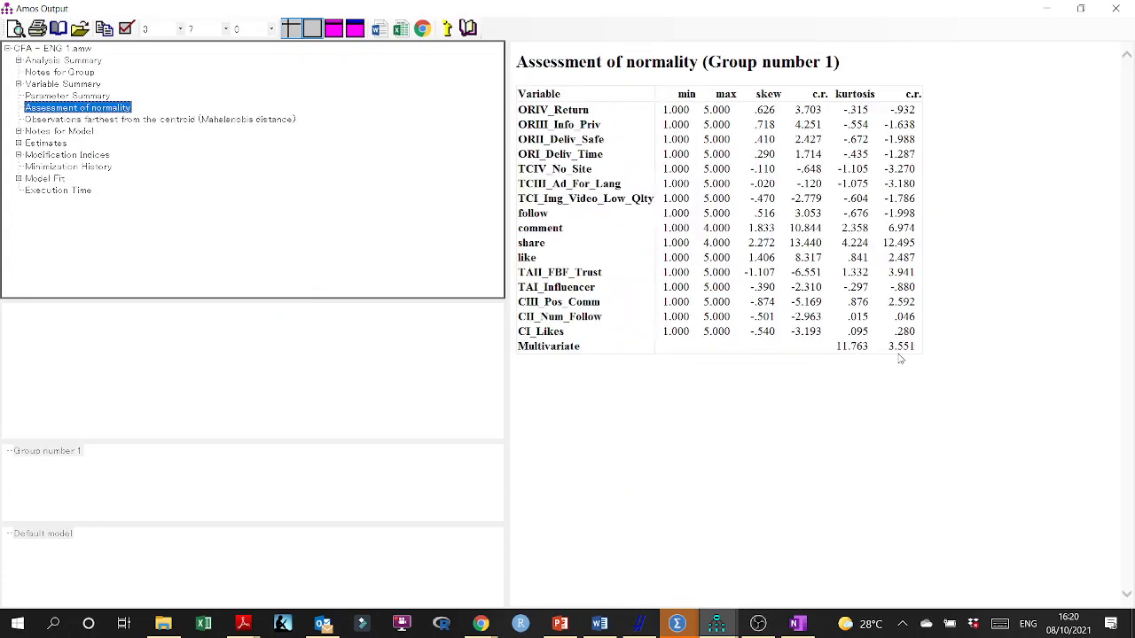
{"action": "left_click_drag", "start_coordinate": [869, 347], "coordinate": [833, 357]}
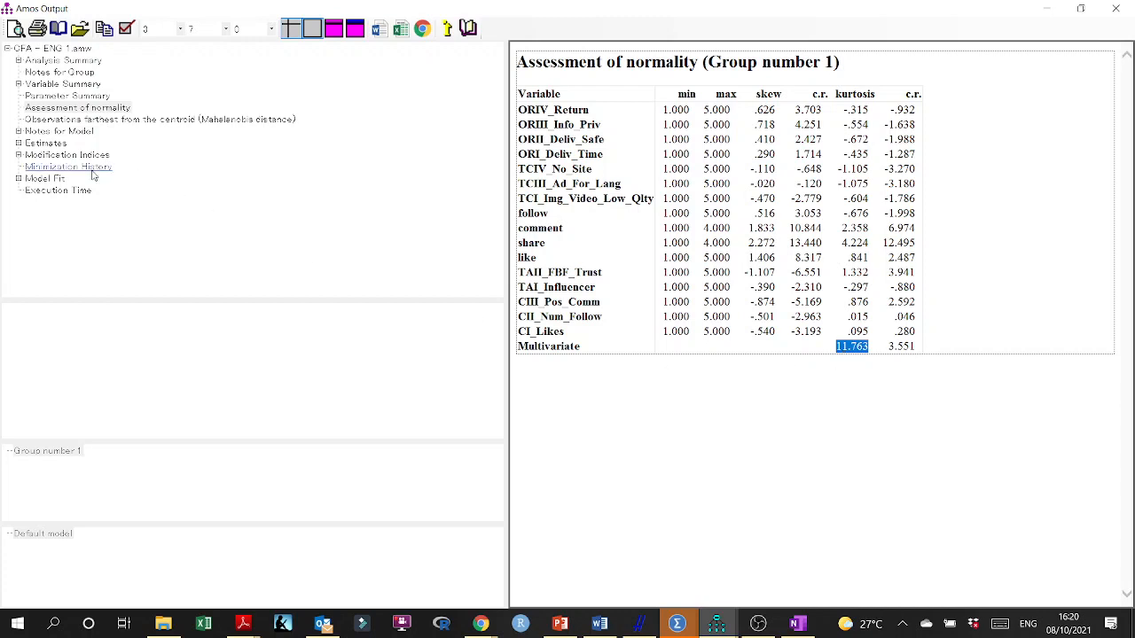
Step: Recheck the model fit, farthest observations and normality for the SEMDataCleanMore run, and close the output
{"action": "left_click", "coordinate": [42, 180]}
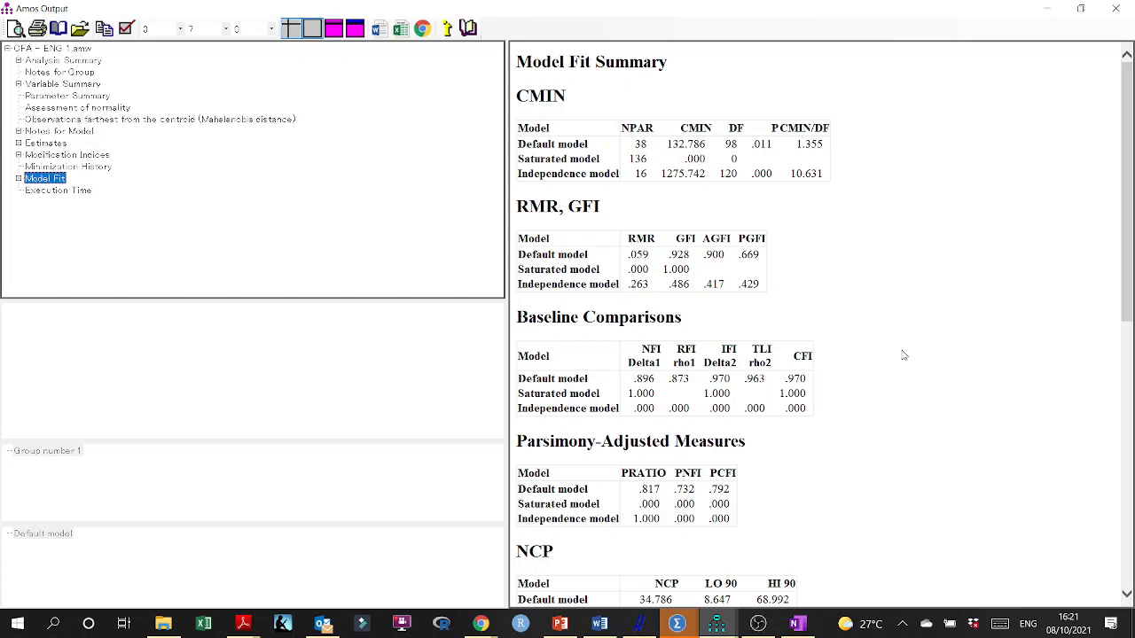
{"action": "left_click", "coordinate": [67, 120]}
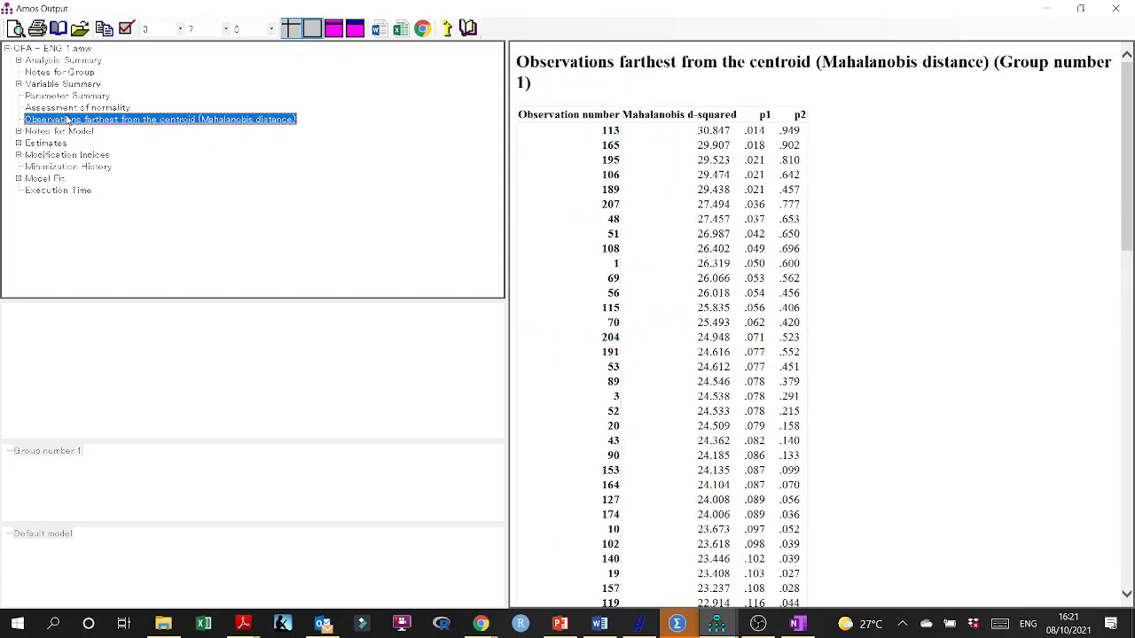
{"action": "left_click", "coordinate": [68, 109]}
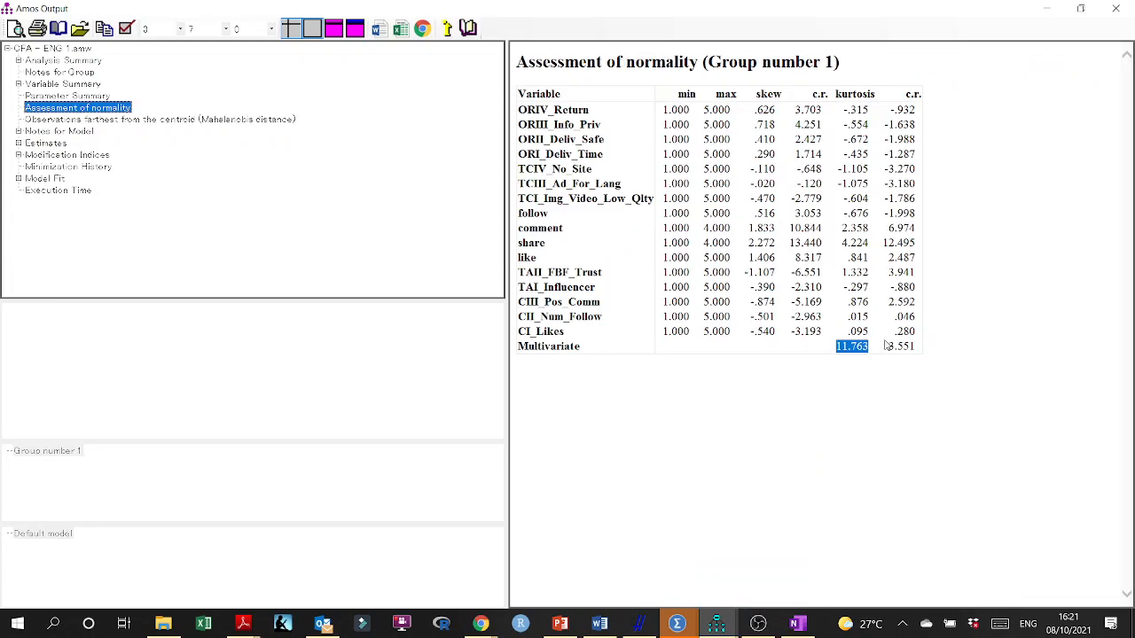
{"action": "left_click", "coordinate": [1117, 9]}
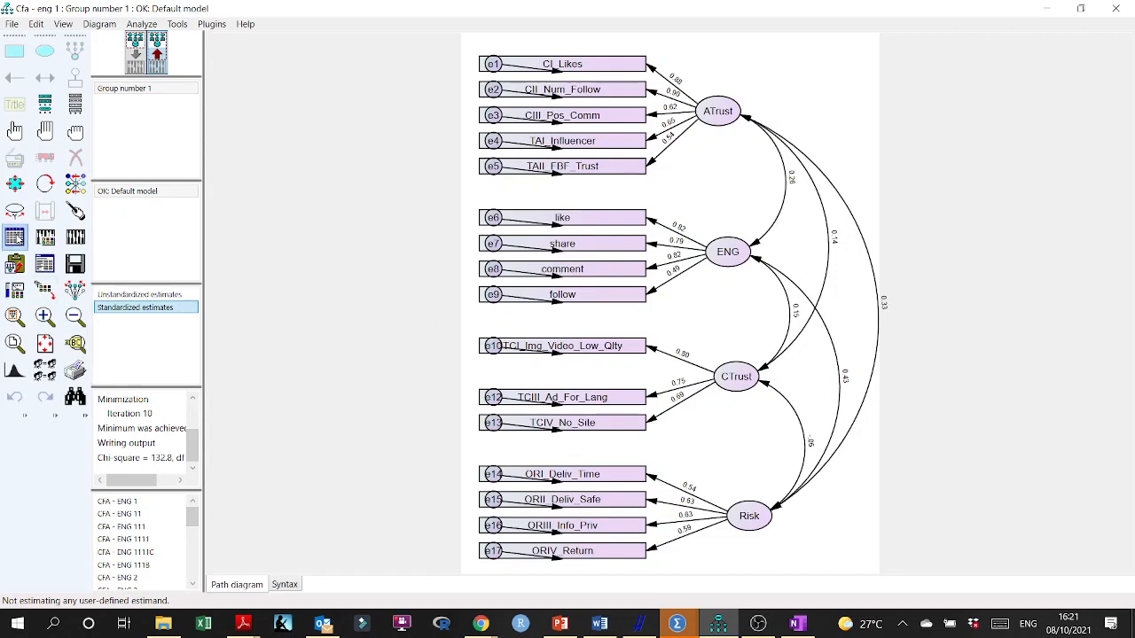
Step: Switch Group number 1 back to the SEMDATACLEAN data file and recalculate the model estimates
{"action": "left_click", "coordinate": [14, 237]}
{"action": "left_click", "coordinate": [541, 364]}
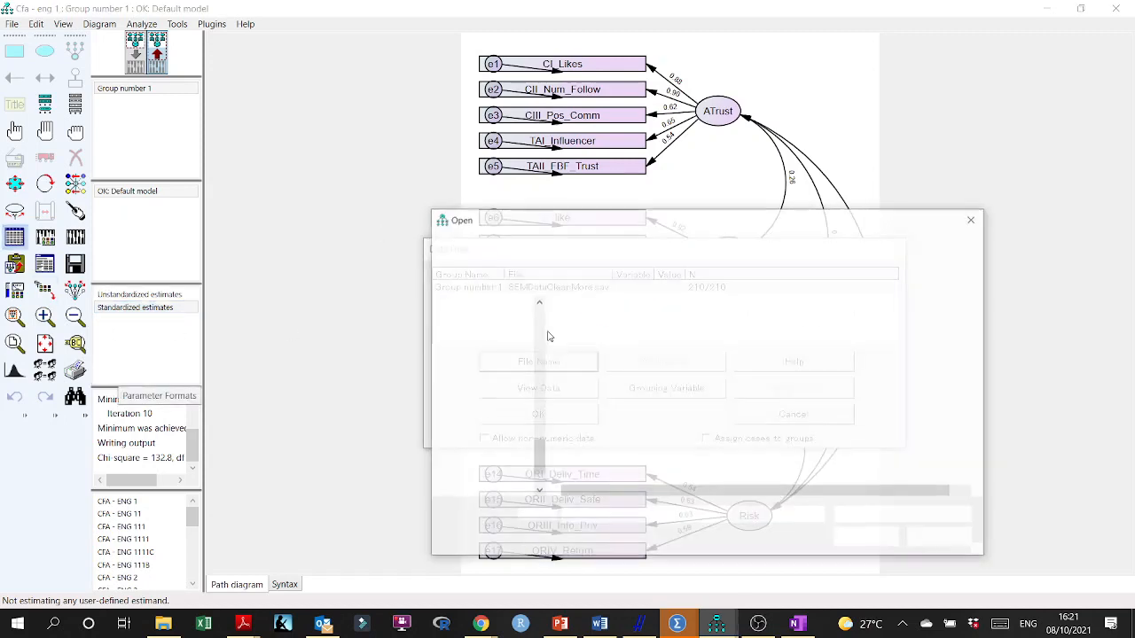
{"action": "left_click", "coordinate": [592, 357]}
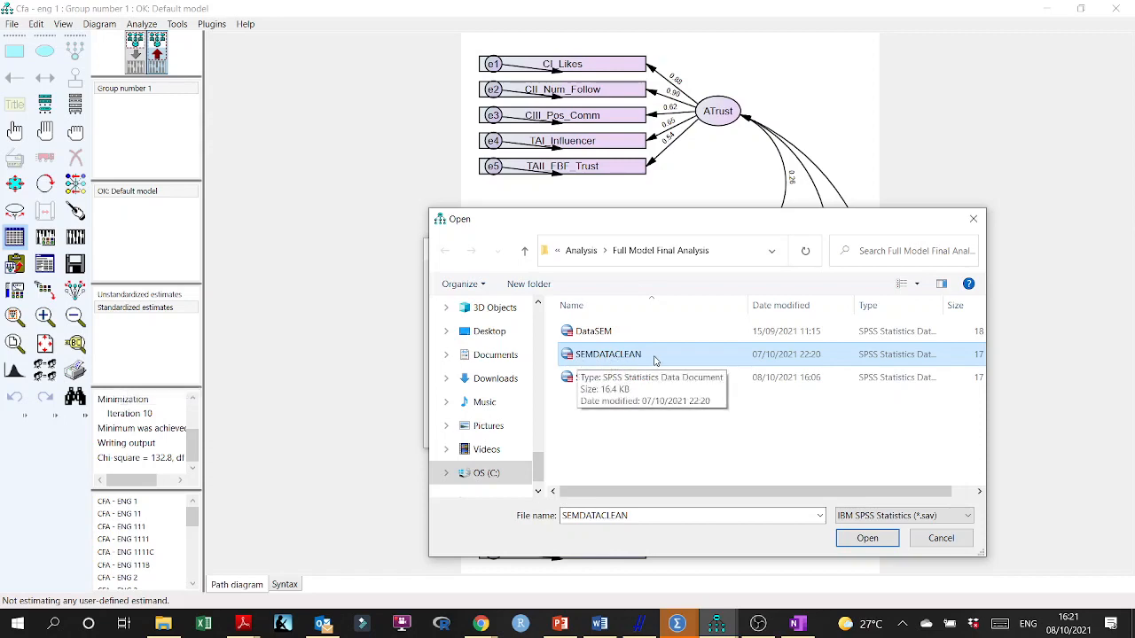
{"action": "left_click", "coordinate": [864, 538]}
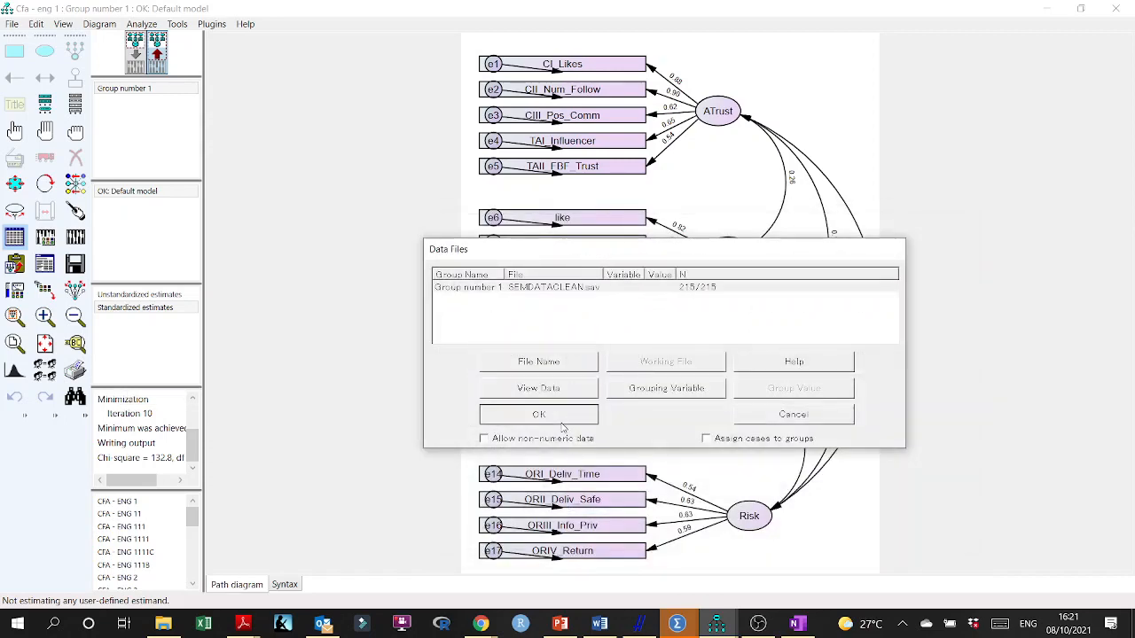
{"action": "left_click", "coordinate": [577, 414]}
{"action": "left_click", "coordinate": [74, 237]}
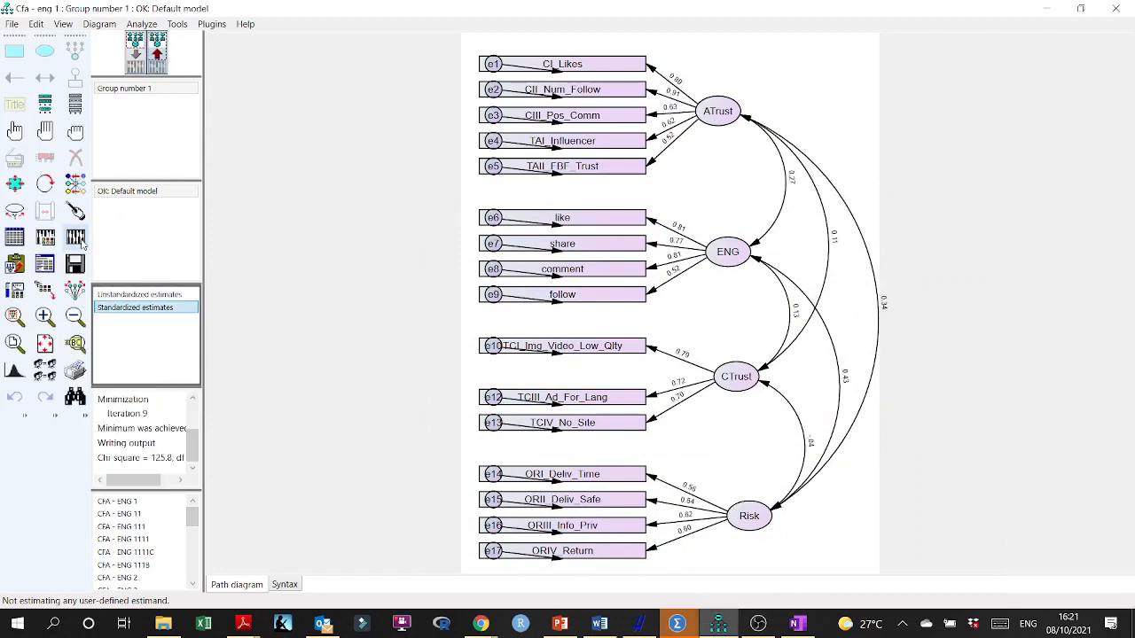
Step: Open the text output and copy the entire table of observations farthest from the centroid, including its header row
{"action": "left_click", "coordinate": [45, 263]}
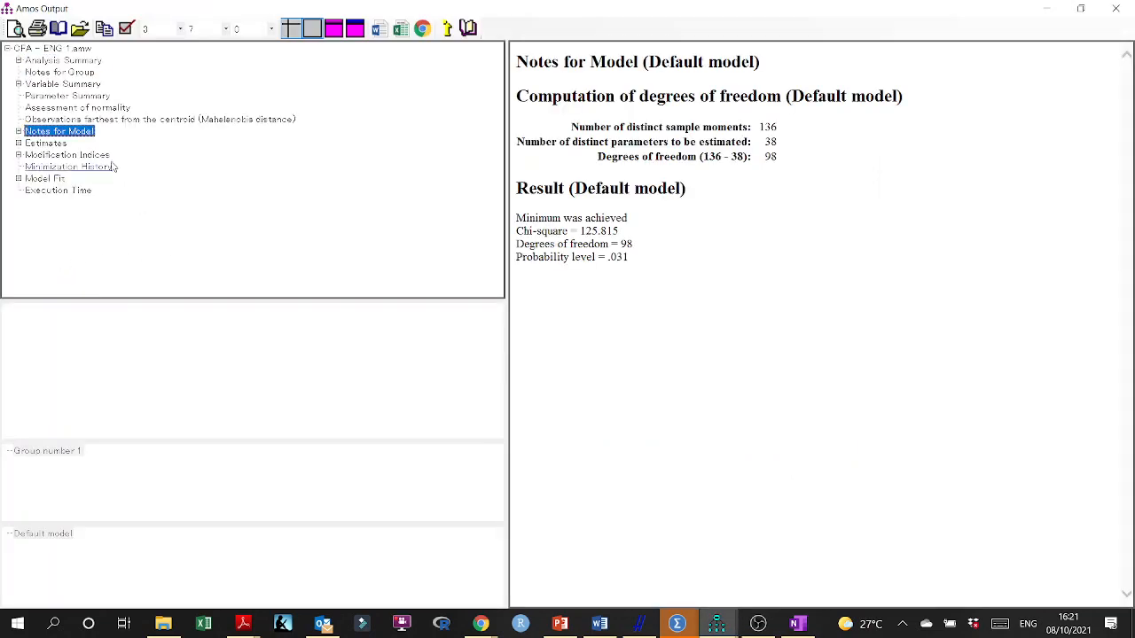
{"action": "left_click", "coordinate": [115, 119]}
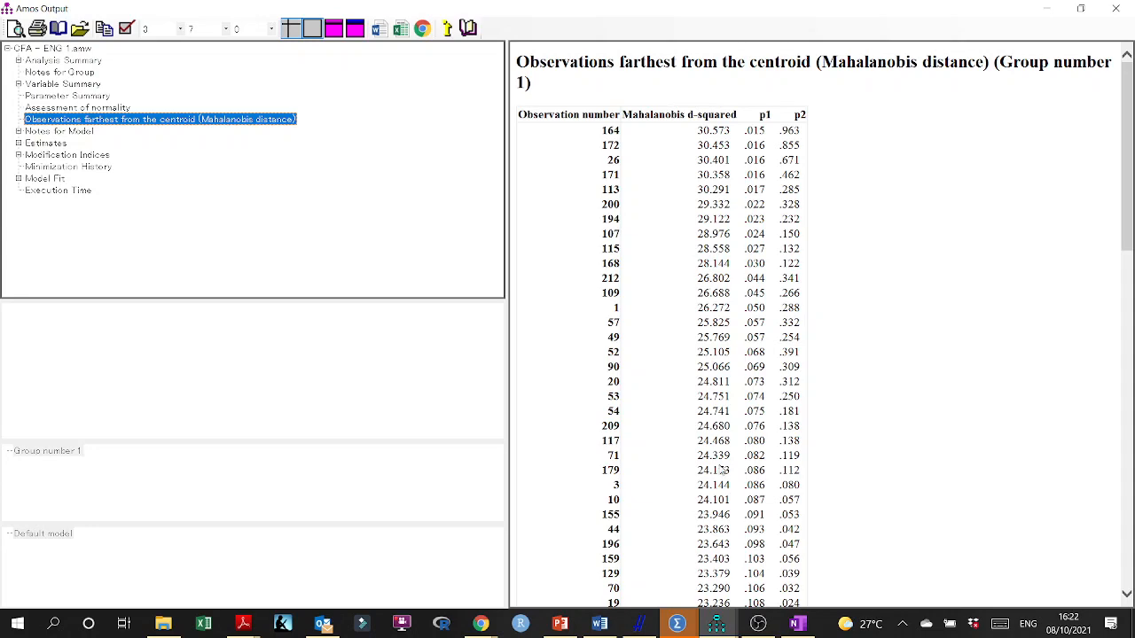
{"action": "scroll", "coordinate": [719, 485], "scroll_direction": "down", "scroll_amount": 9}
{"action": "scroll", "coordinate": [709, 355], "scroll_direction": "up", "scroll_amount": 9}
{"action": "left_click_drag", "start_coordinate": [708, 130], "coordinate": [702, 150]}
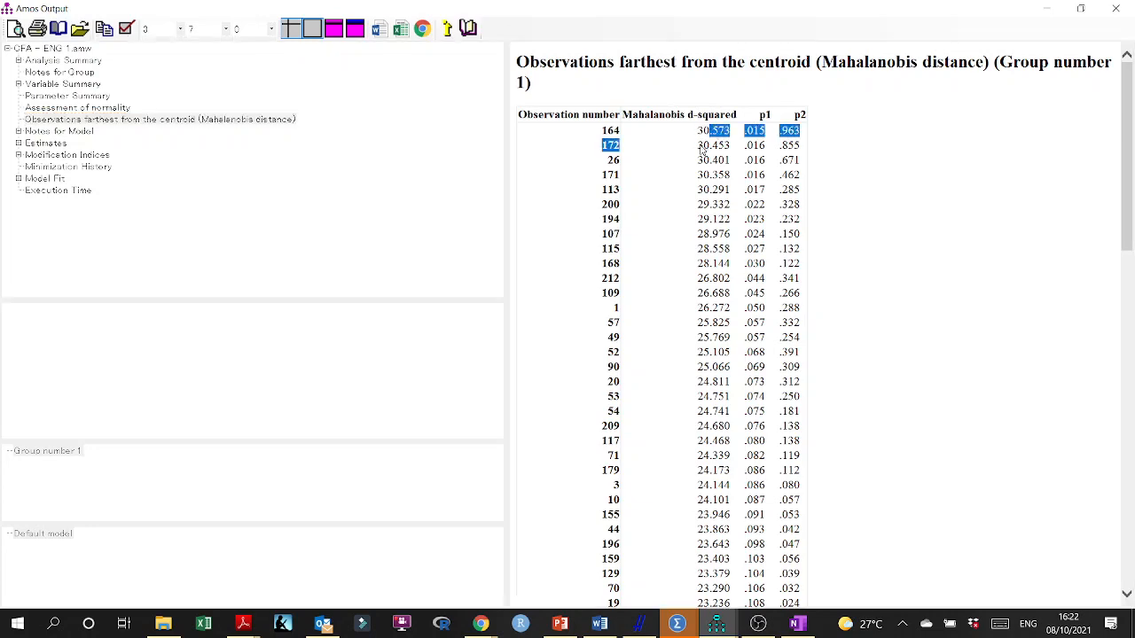
{"action": "left_click", "coordinate": [588, 110]}
{"action": "left_click_drag", "start_coordinate": [521, 105], "coordinate": [795, 605]}
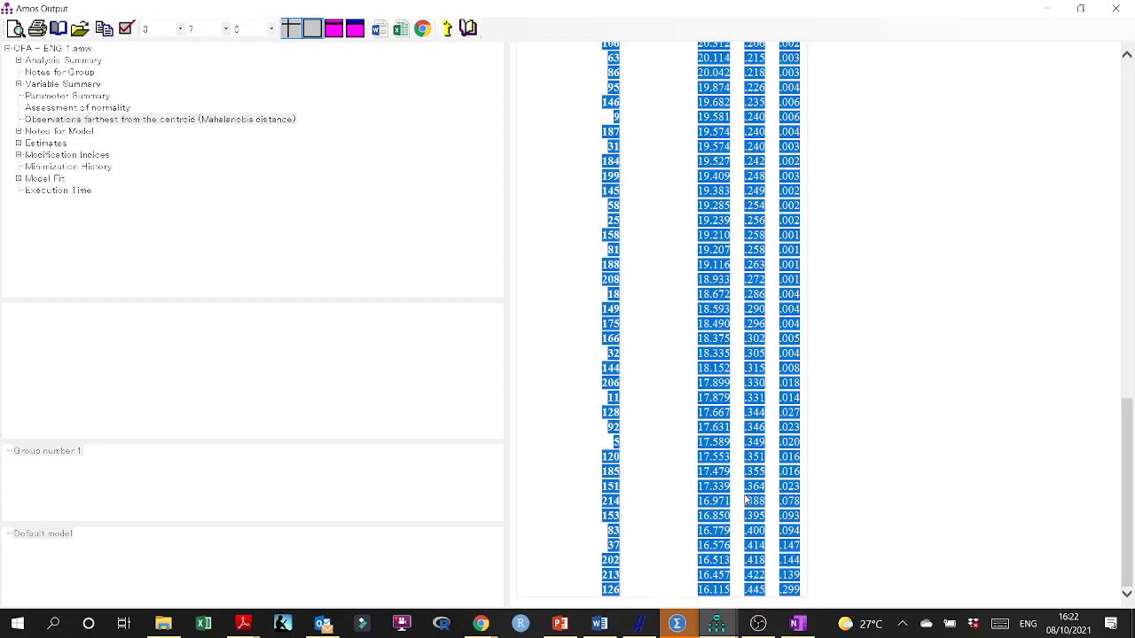
Step: Create a blank workbook in Excel and paste the Mahalanobis distance table starting at cell E2
{"action": "left_click", "coordinate": [211, 624]}
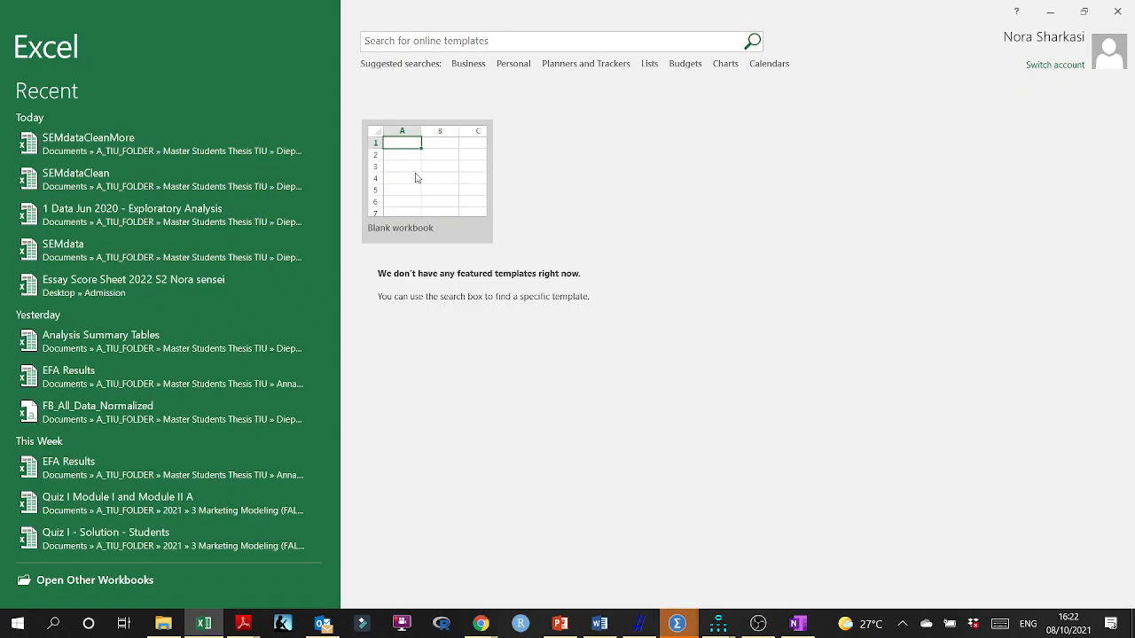
{"action": "left_click", "coordinate": [416, 174]}
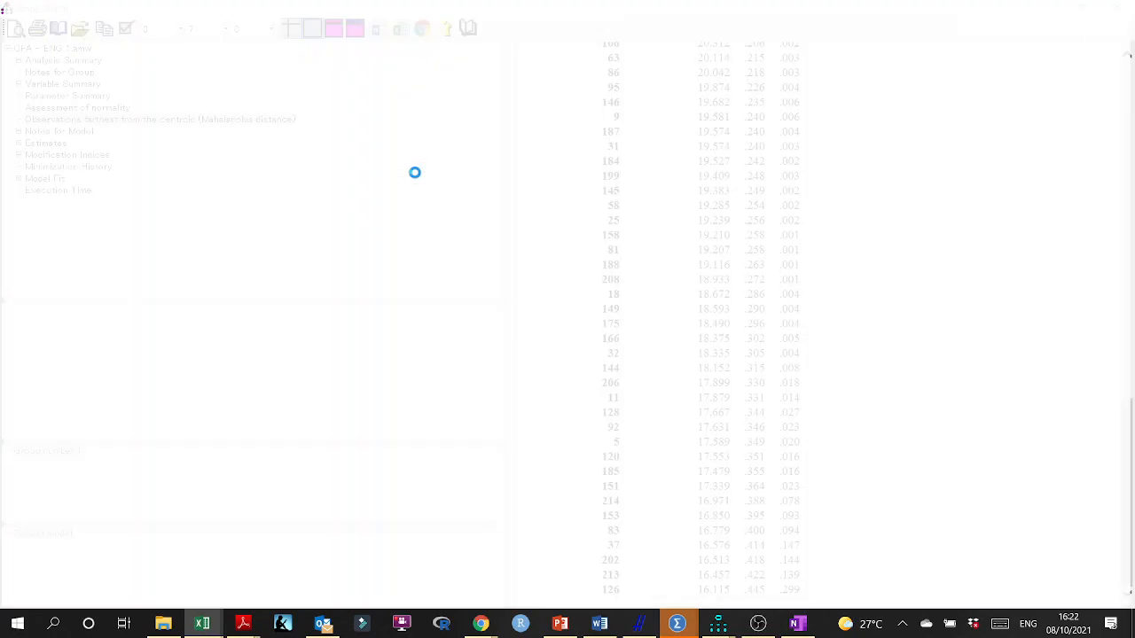
{"action": "left_click", "coordinate": [254, 200]}
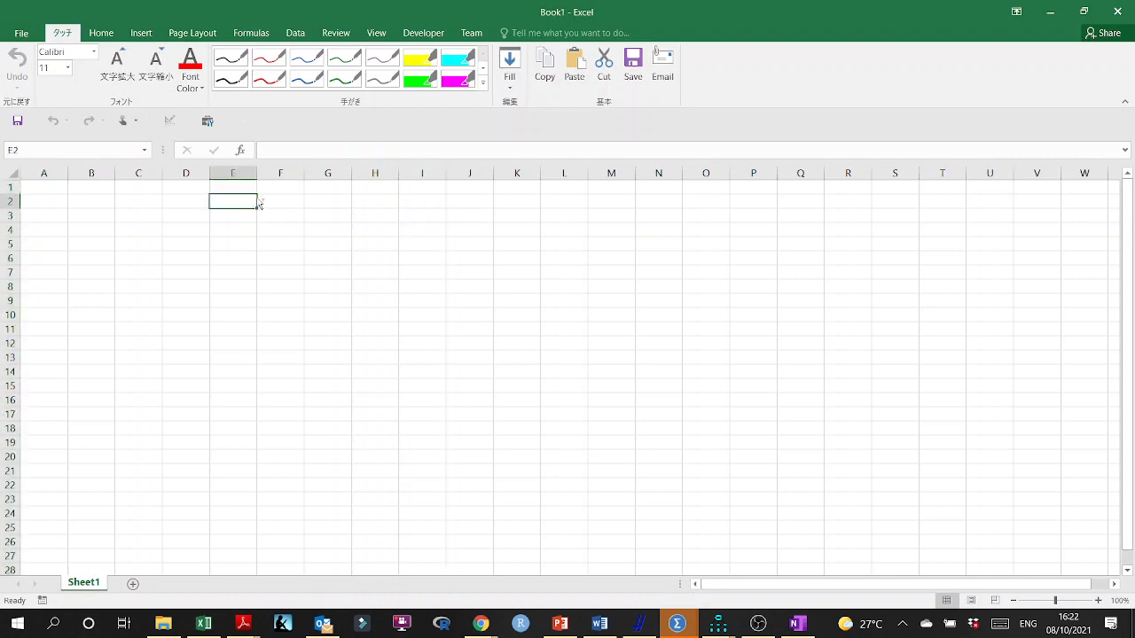
{"action": "key", "text": "ctrl+v"}
Step: Insert a scatter chart of the Mahalanobis d-squared values in F3:F102
{"action": "left_click", "coordinate": [282, 248]}
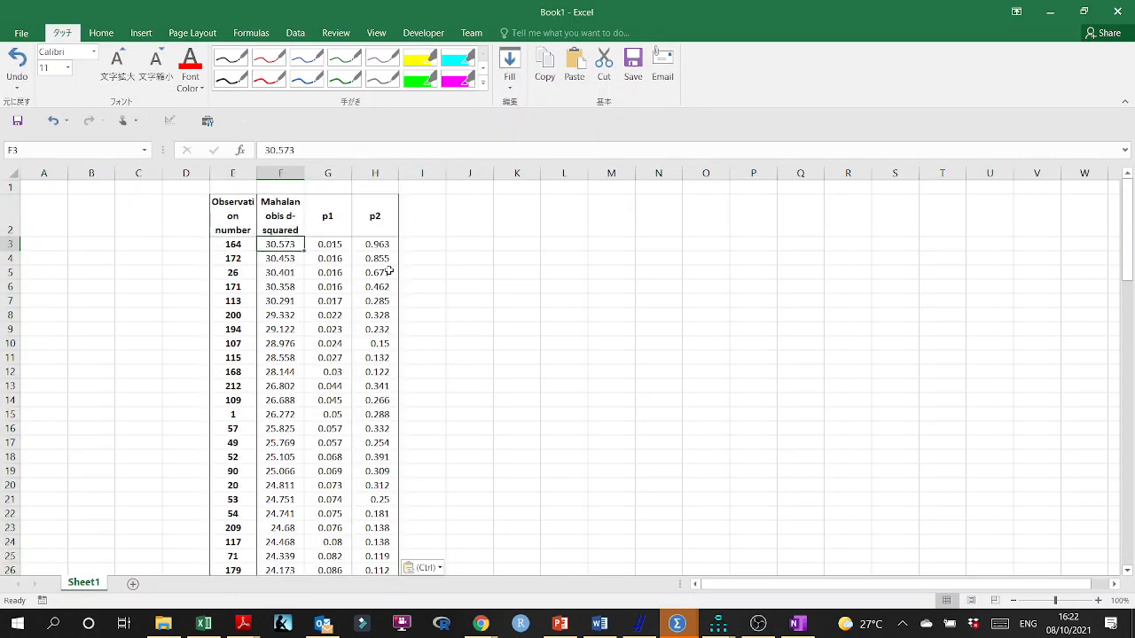
{"action": "key", "text": "ctrl+shift+Down"}
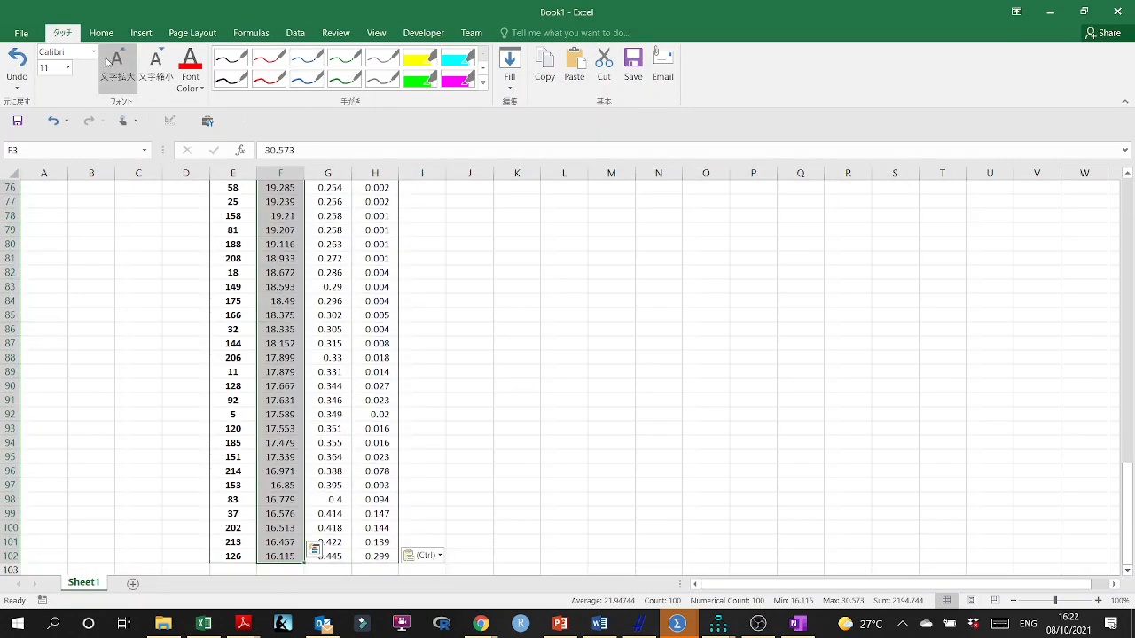
{"action": "left_click", "coordinate": [141, 33]}
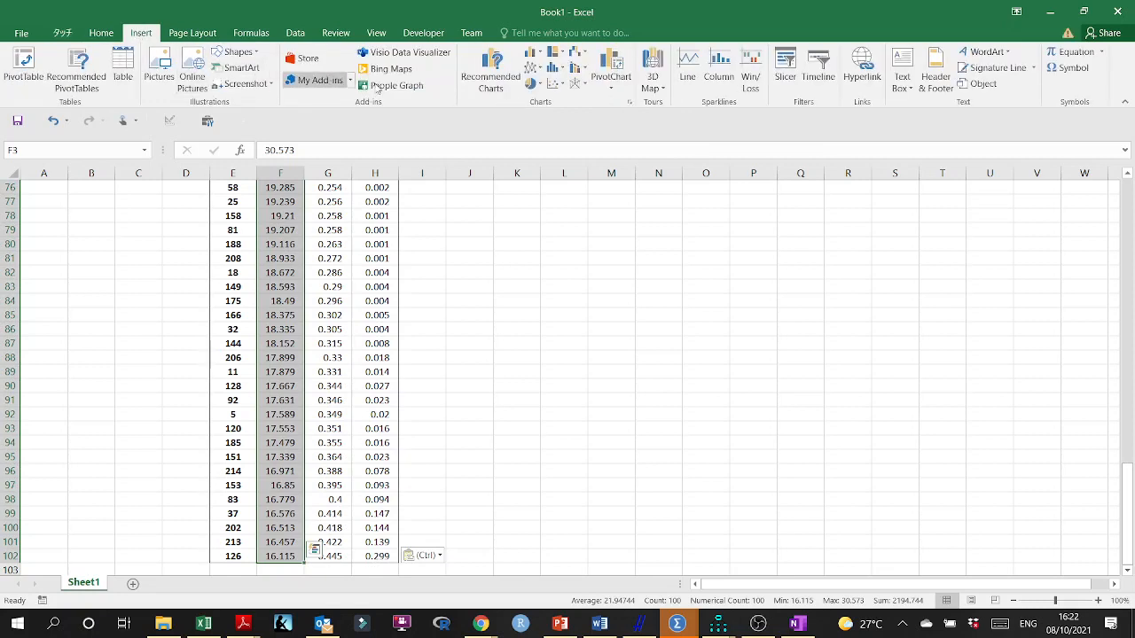
{"action": "left_click", "coordinate": [551, 83]}
{"action": "left_click", "coordinate": [566, 130]}
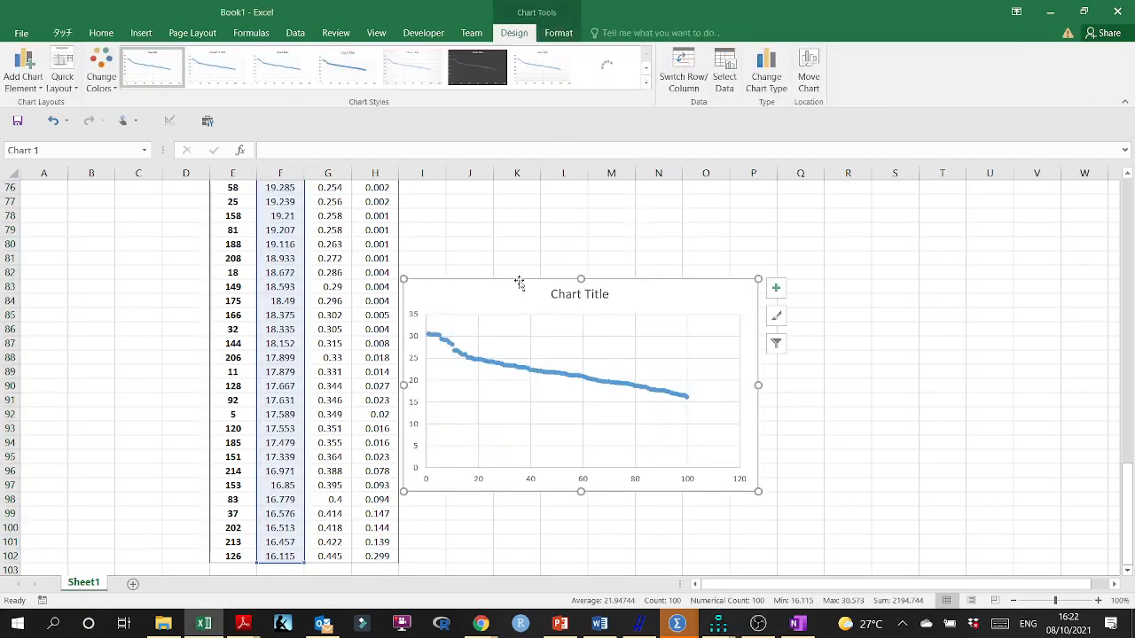
Step: Enlarge the scatter chart and move it clear of the data, next to the last rows of the Mahalanobis table
{"action": "mouse_move", "coordinate": [517, 285]}
{"action": "left_mouse_down"}
{"action": "mouse_move", "coordinate": [646, 240]}
{"action": "mouse_move", "coordinate": [608, 241]}
{"action": "left_mouse_up"}
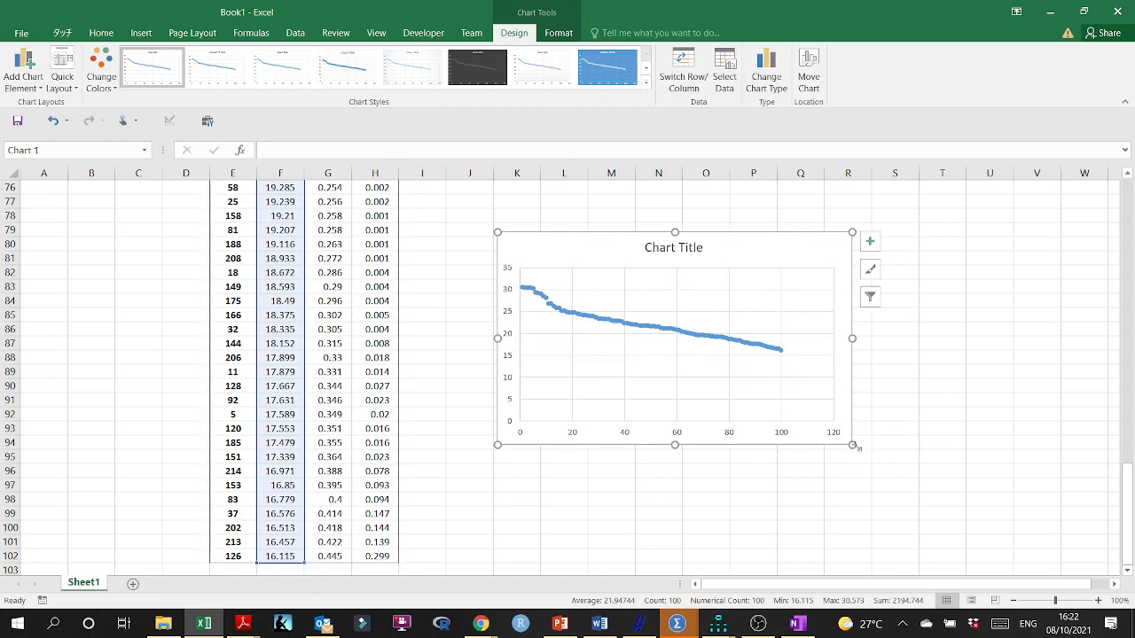
{"action": "left_click_drag", "start_coordinate": [851, 444], "coordinate": [1003, 524]}
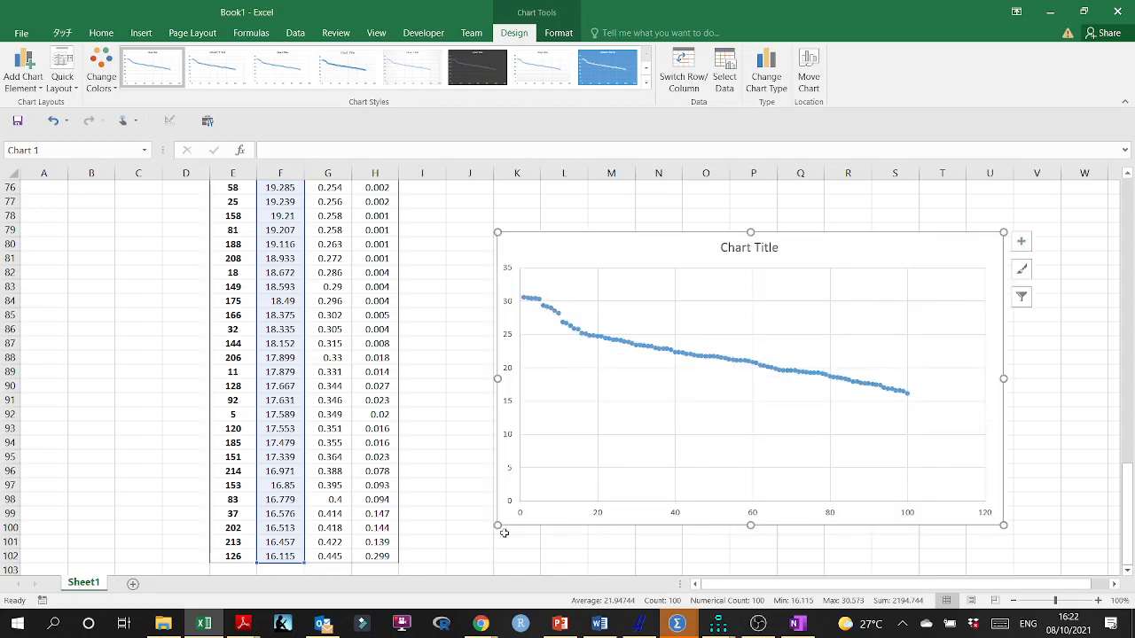
{"action": "left_click_drag", "start_coordinate": [498, 526], "coordinate": [347, 541]}
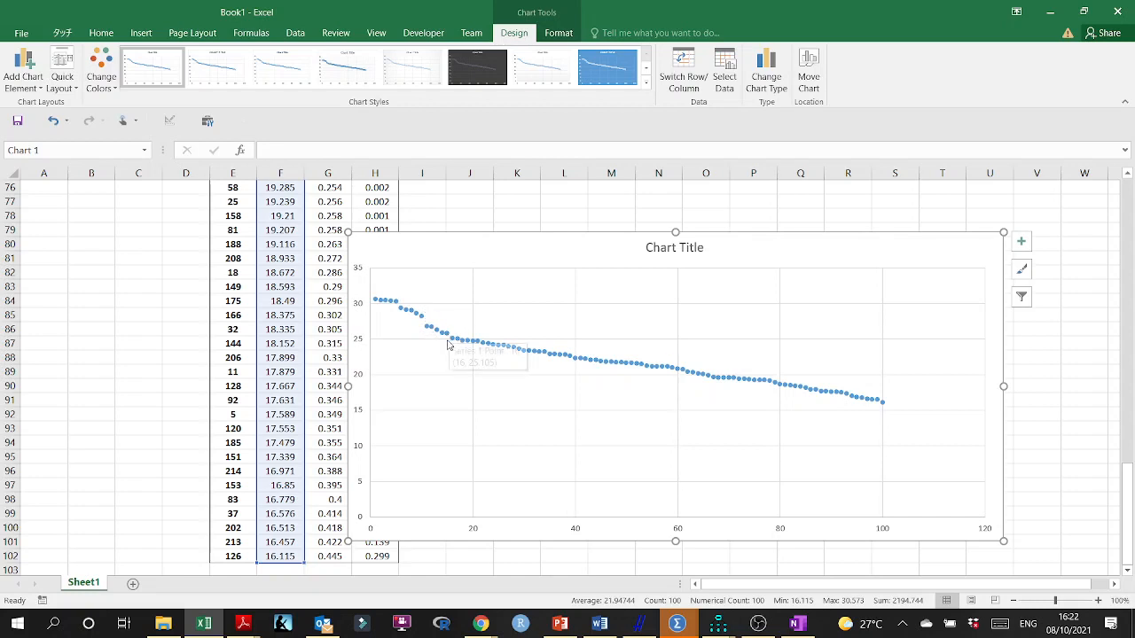
{"action": "mouse_move", "coordinate": [446, 341]}
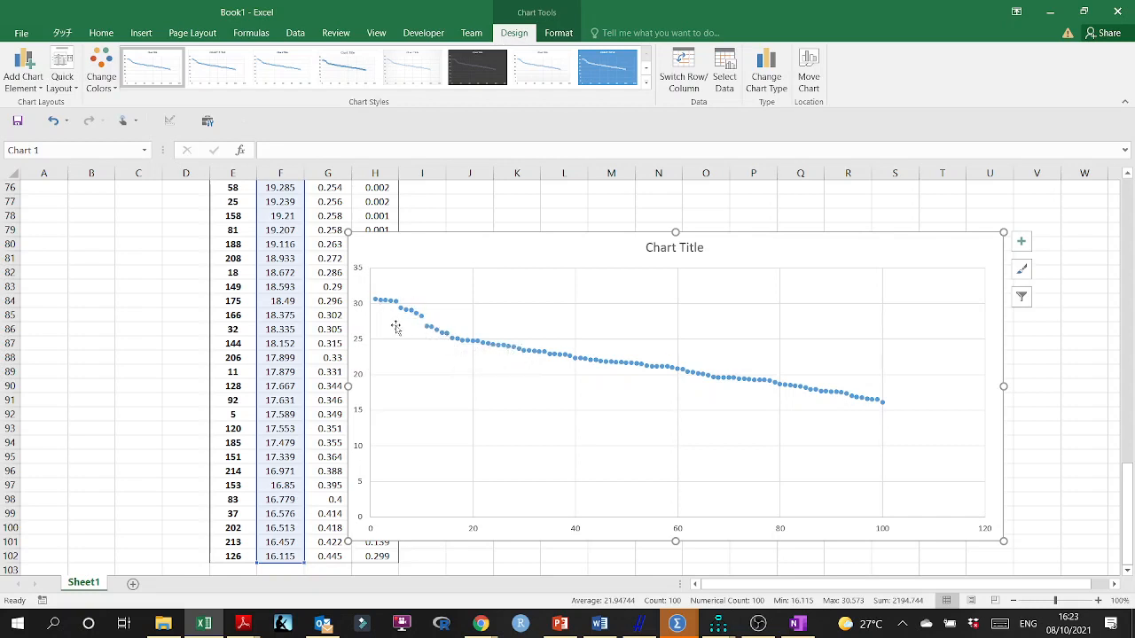
{"action": "left_click", "coordinate": [408, 205]}
{"action": "left_click_drag", "start_coordinate": [422, 236], "coordinate": [525, 224]}
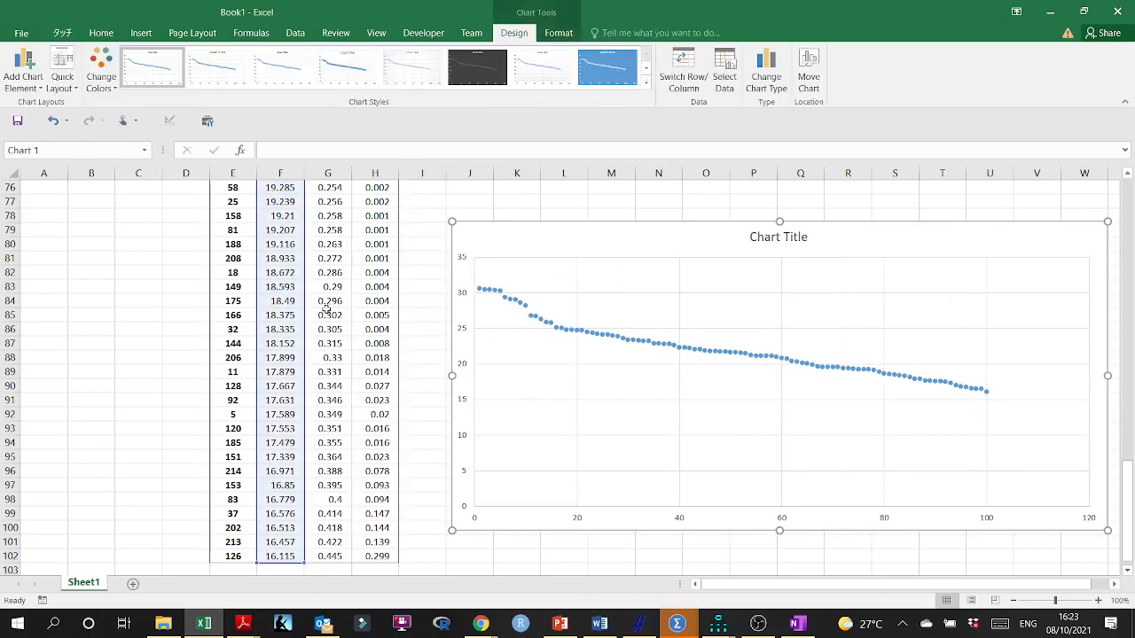
Step: Cut the scatter chart and paste it at cell K2, then shift it to column J beside the table's first rows
{"action": "scroll", "coordinate": [463, 368], "scroll_direction": "up", "scroll_amount": 9}
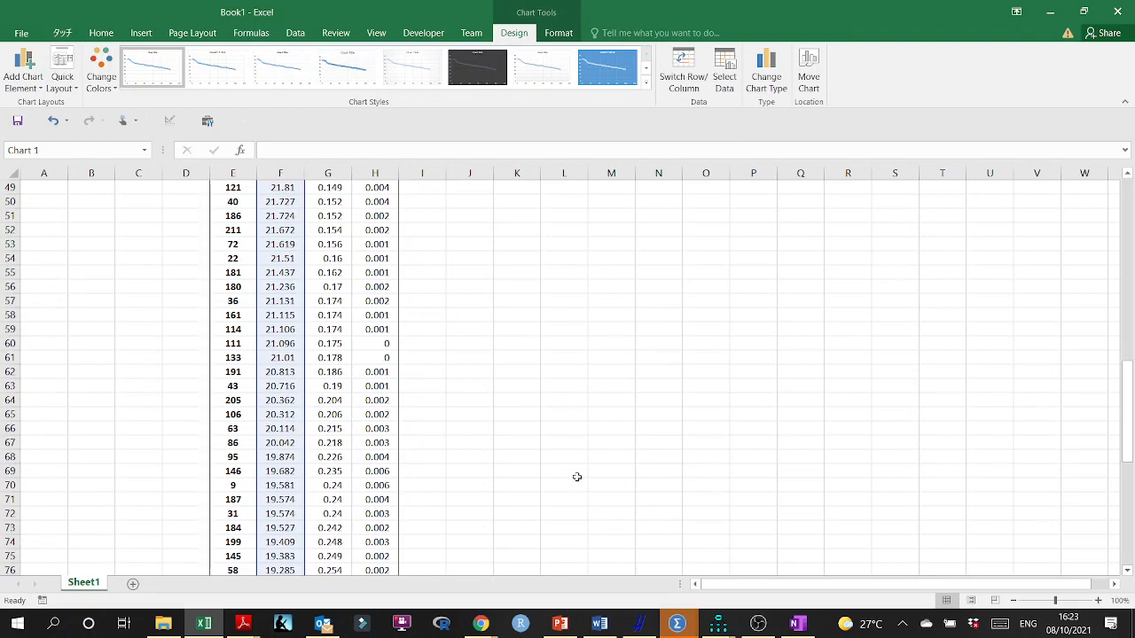
{"action": "scroll", "coordinate": [577, 473], "scroll_direction": "down", "scroll_amount": 4}
{"action": "left_click", "coordinate": [602, 429]}
{"action": "scroll", "coordinate": [582, 362], "scroll_direction": "up", "scroll_amount": 20}
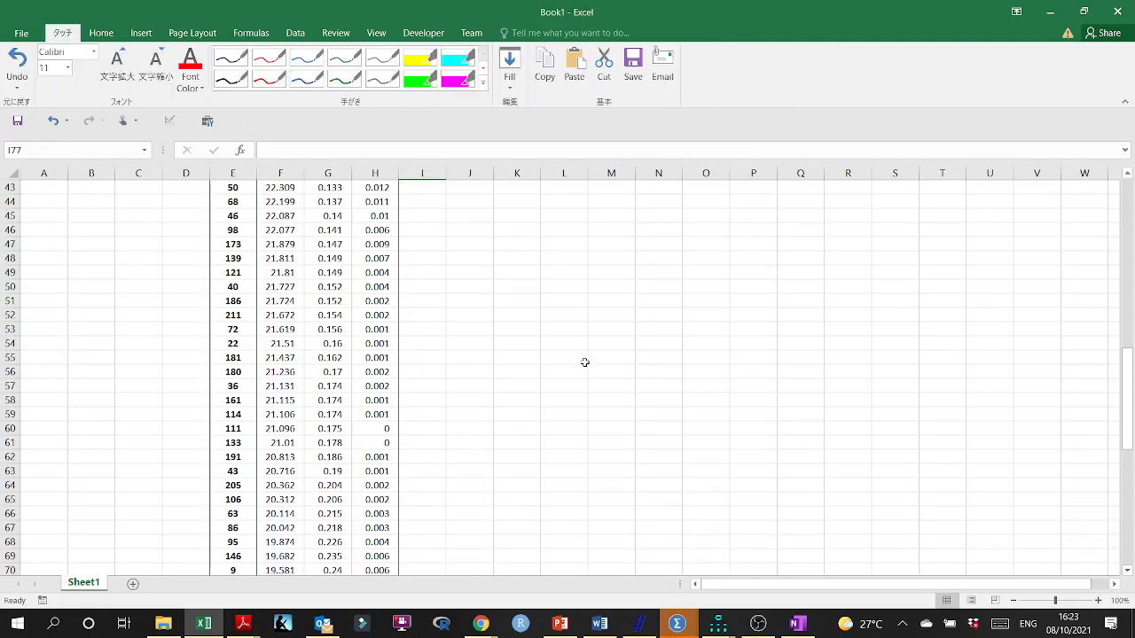
{"action": "left_click", "coordinate": [528, 215]}
{"action": "key", "text": "ctrl+v"}
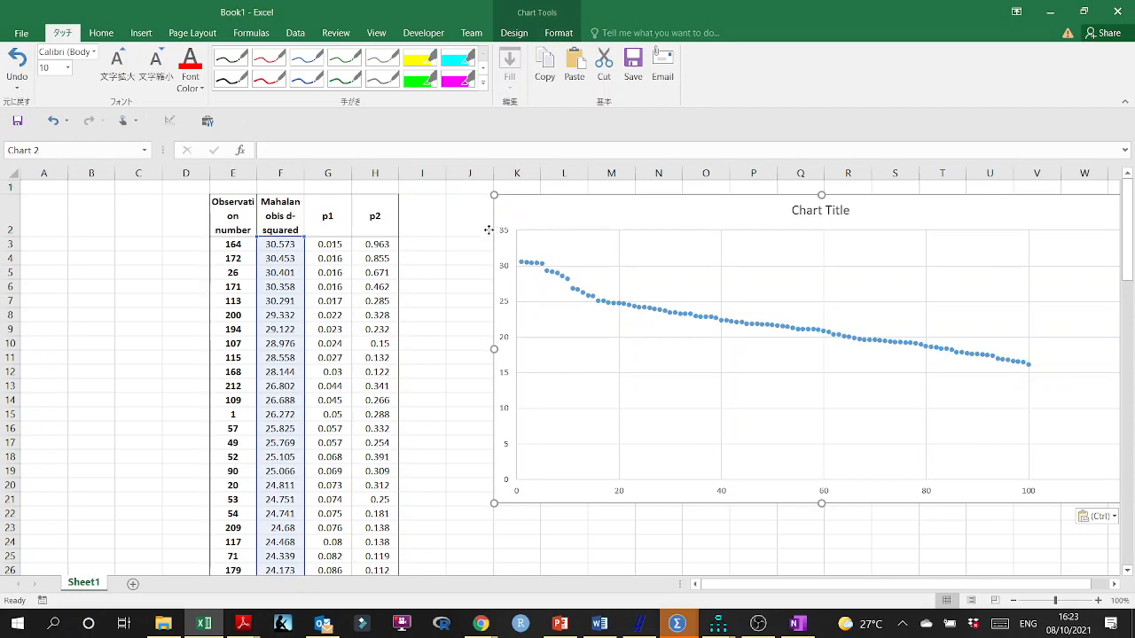
{"action": "left_click_drag", "start_coordinate": [492, 230], "coordinate": [443, 241]}
Step: Compare the highest d-squared values in F3:F9 with their points on the scatter chart to look for gaps between observations
{"action": "left_click", "coordinate": [285, 241]}
{"action": "left_click_drag", "start_coordinate": [285, 241], "coordinate": [284, 329]}
{"action": "left_click", "coordinate": [502, 275]}
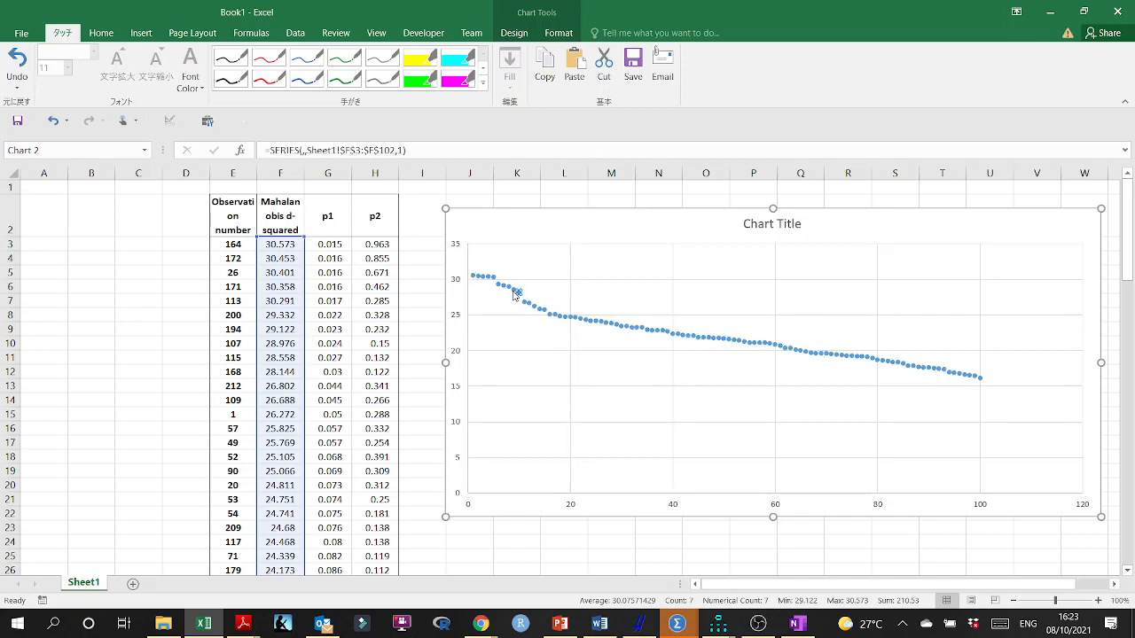
{"action": "left_click", "coordinate": [502, 285]}
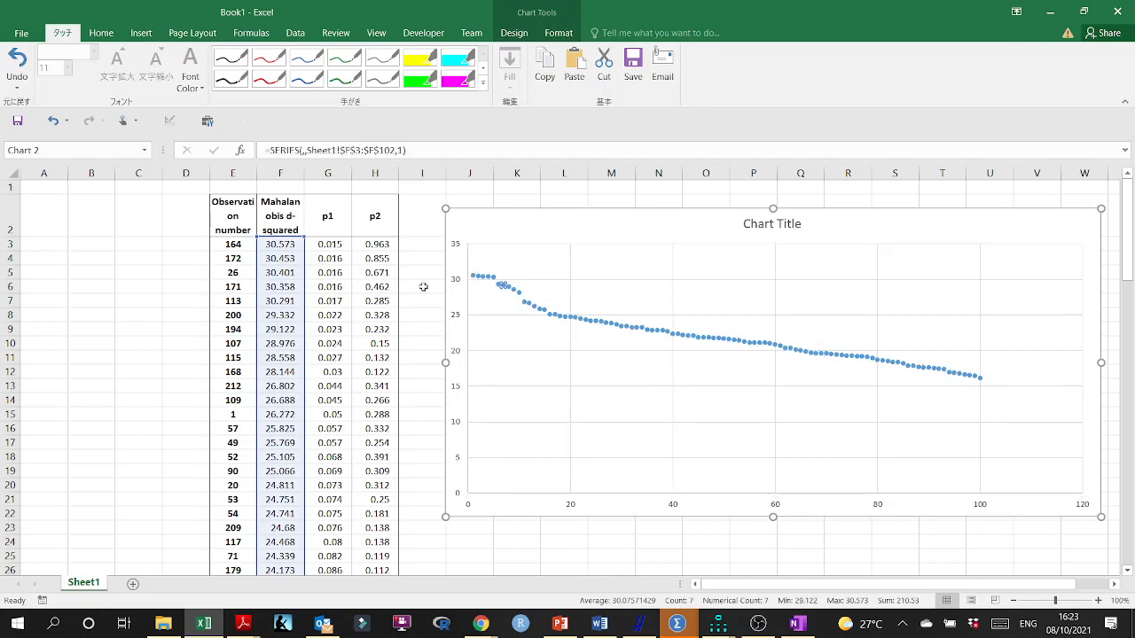
{"action": "left_click", "coordinate": [513, 289]}
{"action": "left_click", "coordinate": [427, 249]}
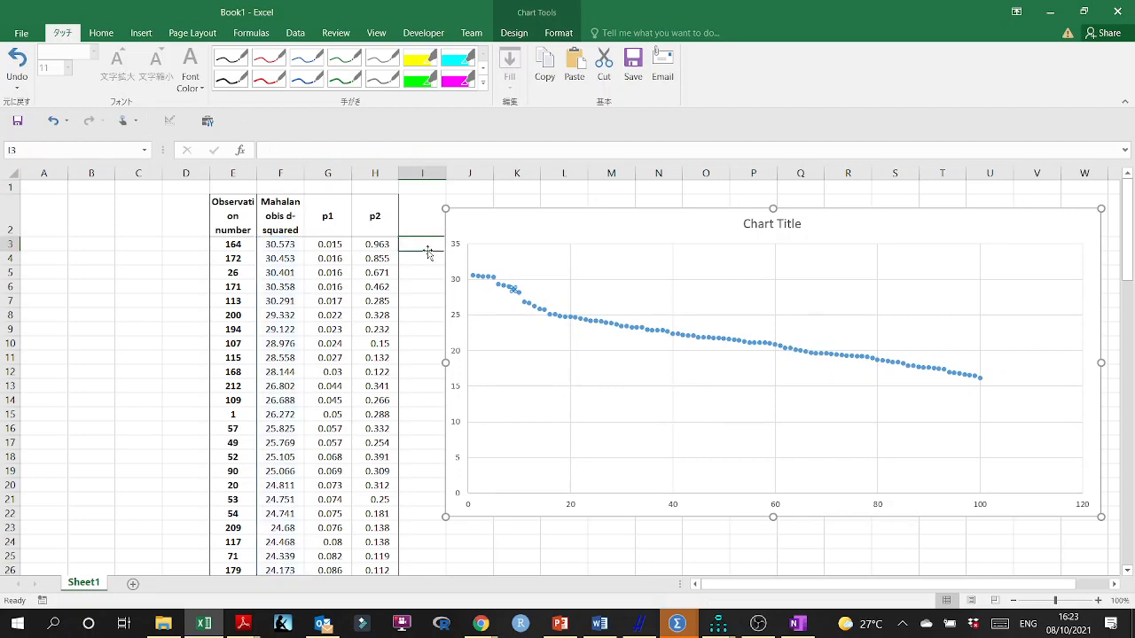
{"action": "left_click", "coordinate": [539, 308]}
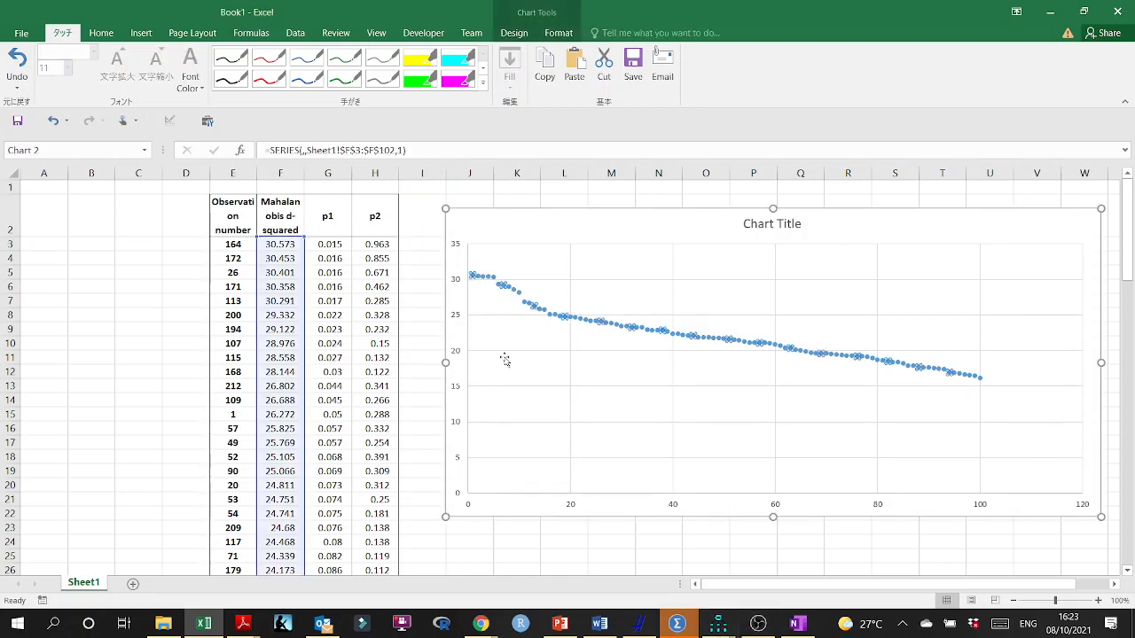
{"action": "left_click", "coordinate": [428, 340]}
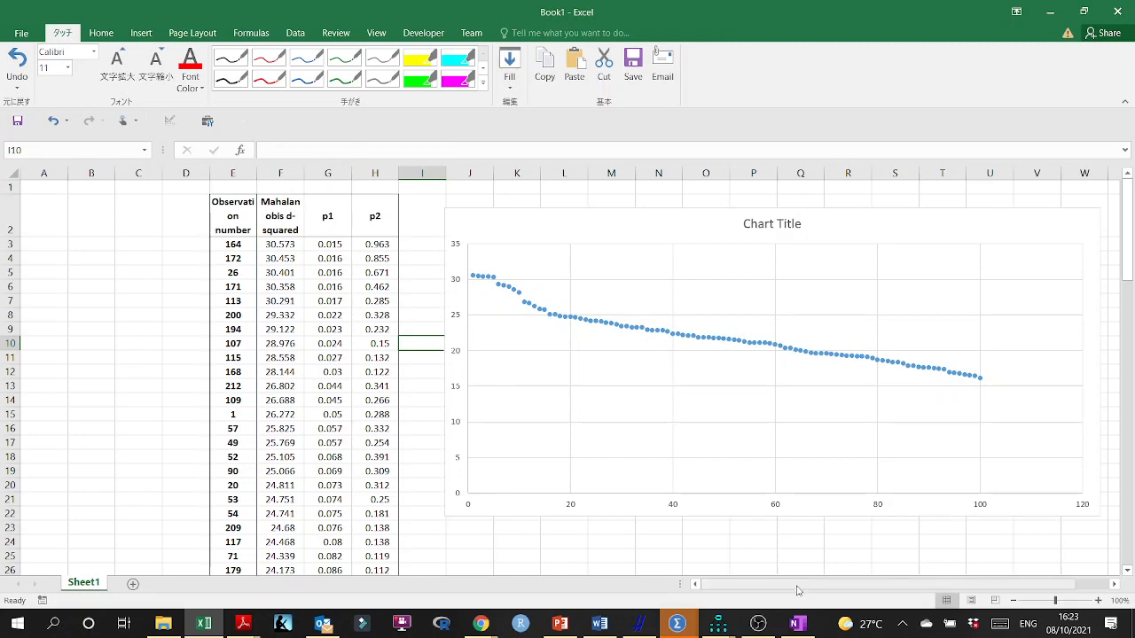
Step: Switch to the Amos output, examine the assessment of normality and the Mahalanobis distance table, and close the output window
{"action": "mouse_move", "coordinate": [718, 623]}
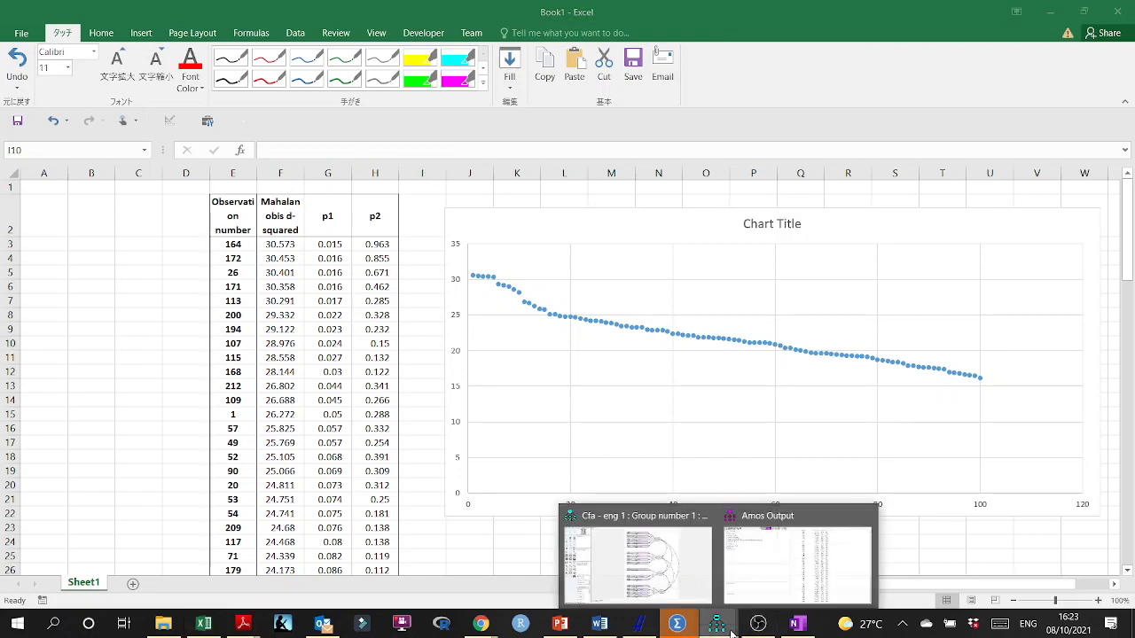
{"action": "left_click", "coordinate": [759, 583]}
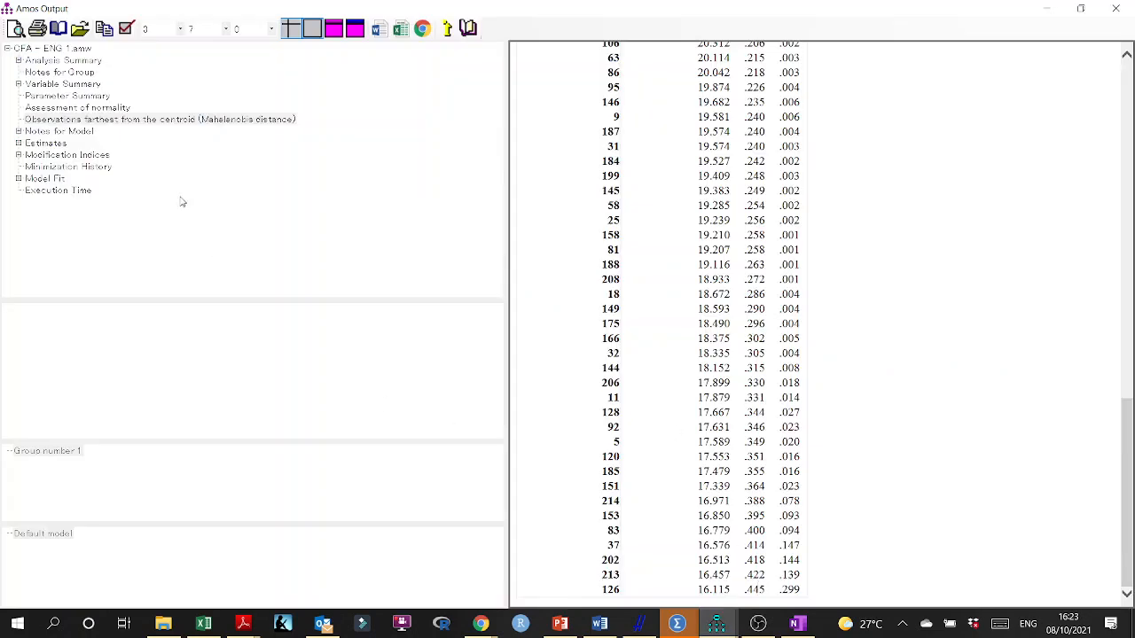
{"action": "left_click", "coordinate": [100, 108]}
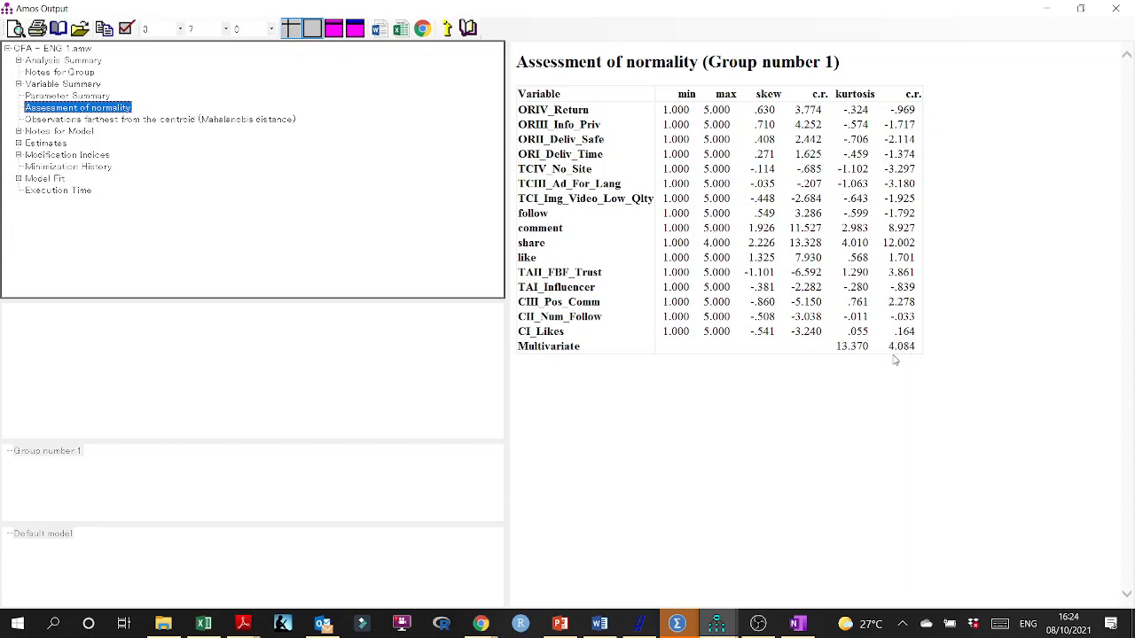
{"action": "left_click", "coordinate": [206, 119]}
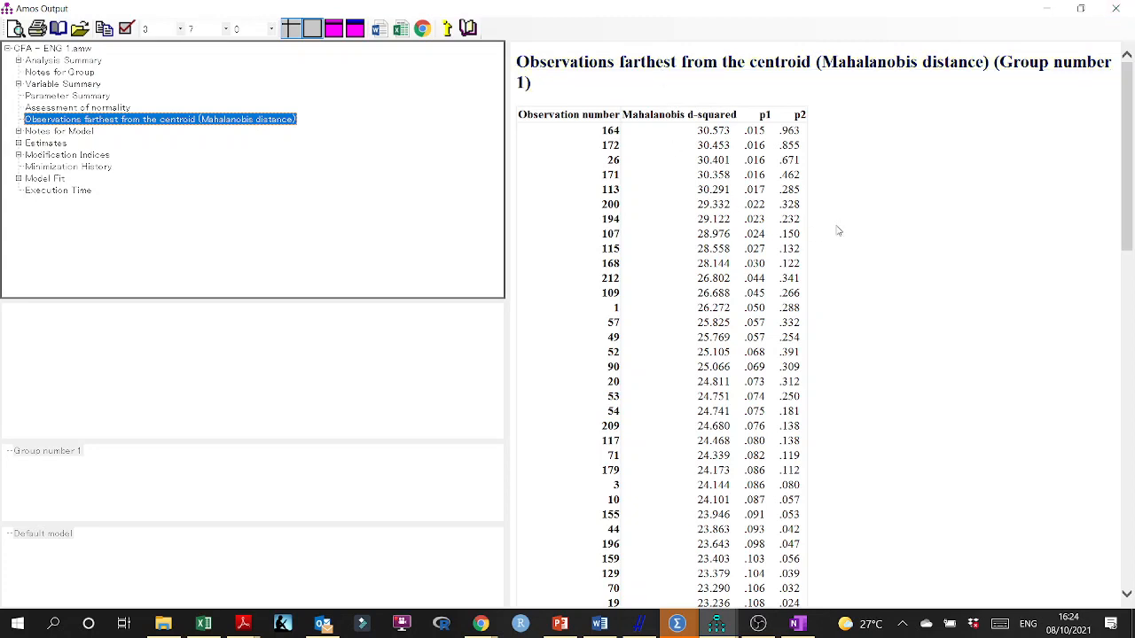
{"action": "key", "text": "Up"}
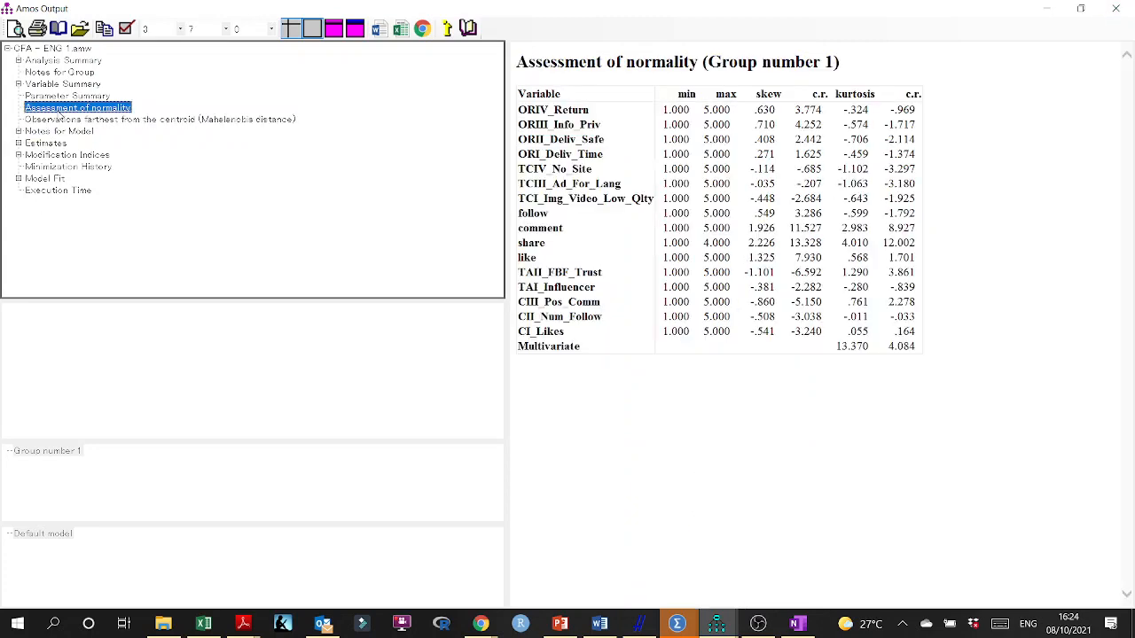
{"action": "left_click", "coordinate": [1115, 8]}
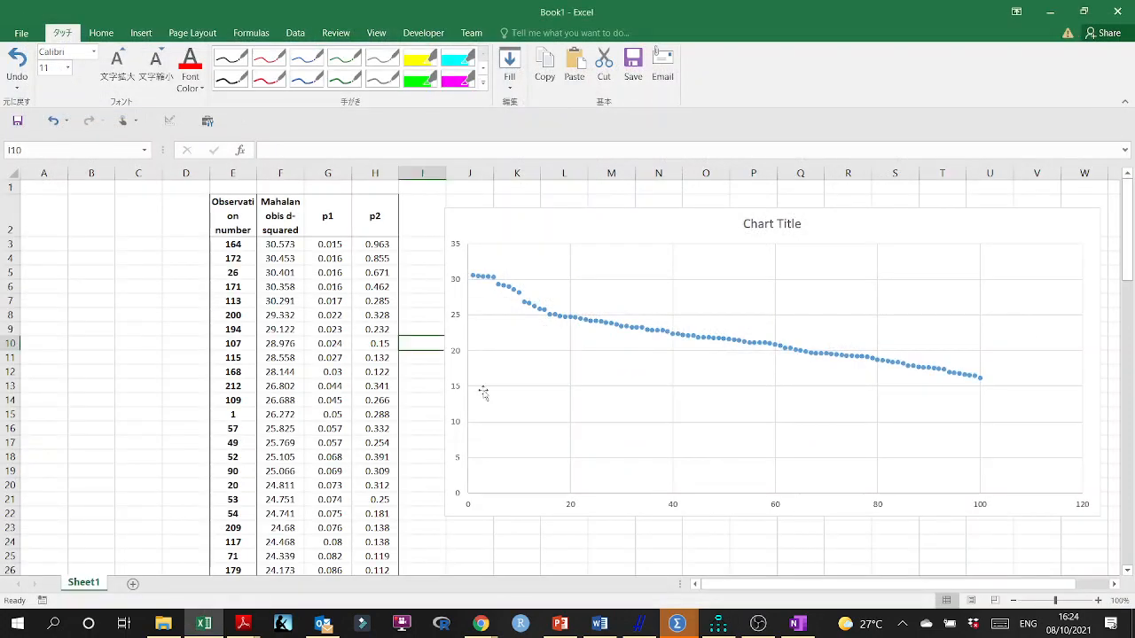
Step: Switch to the Word manuscript and review Table 3's normality and VIF columns, Table 2's reliability metrics and Table 1's pattern matrix
{"action": "left_click", "coordinate": [602, 627]}
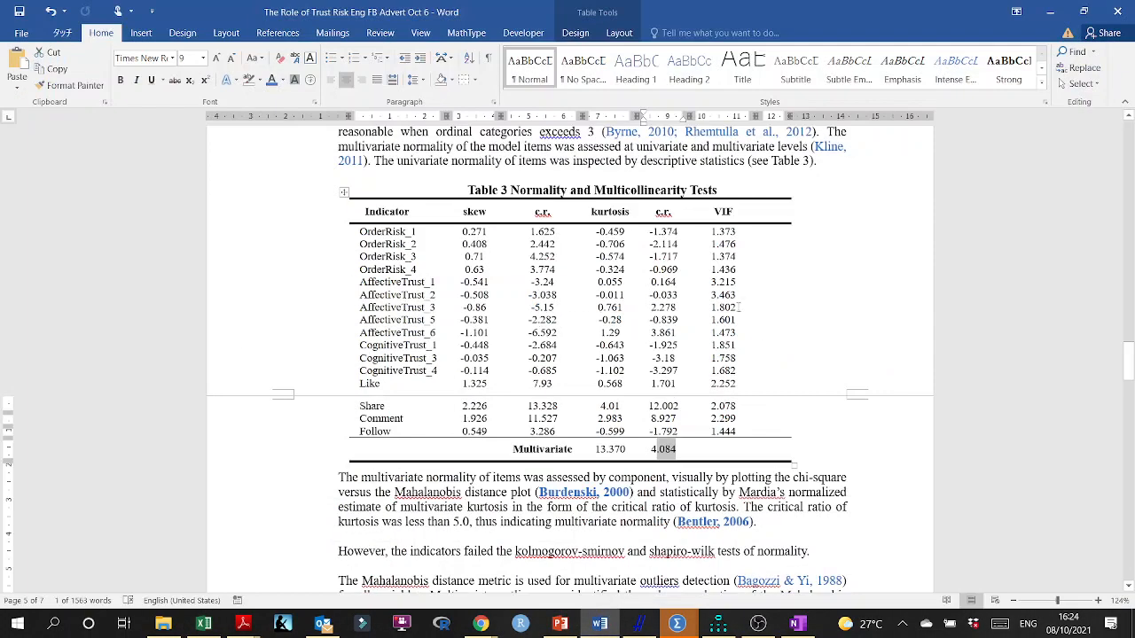
{"action": "left_click", "coordinate": [720, 358]}
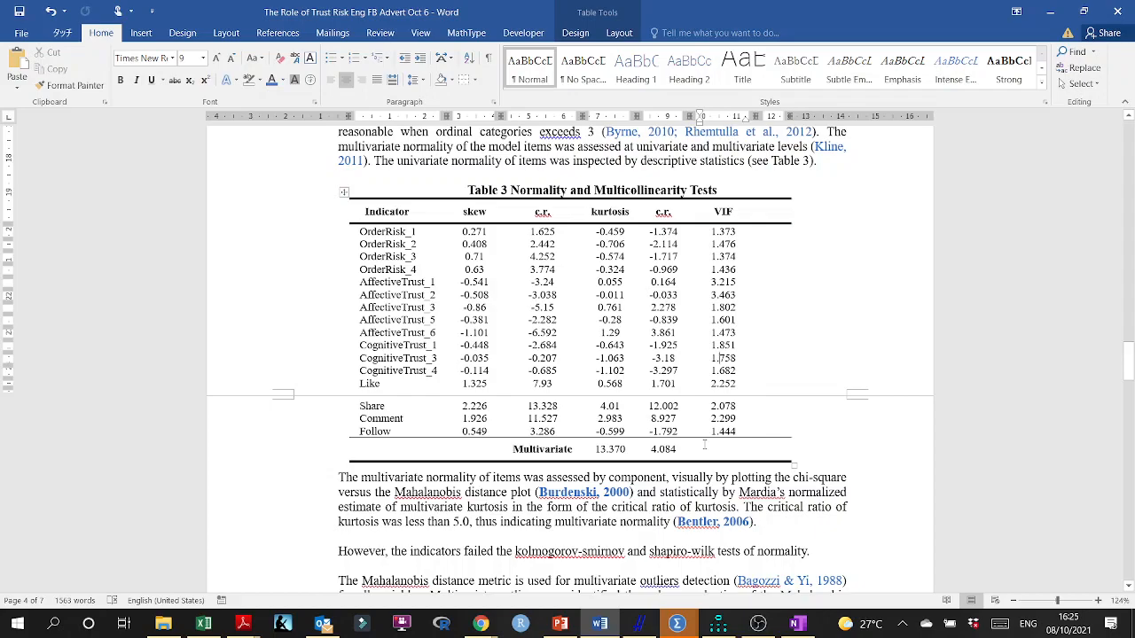
{"action": "scroll", "coordinate": [705, 445], "scroll_direction": "up", "scroll_amount": 15}
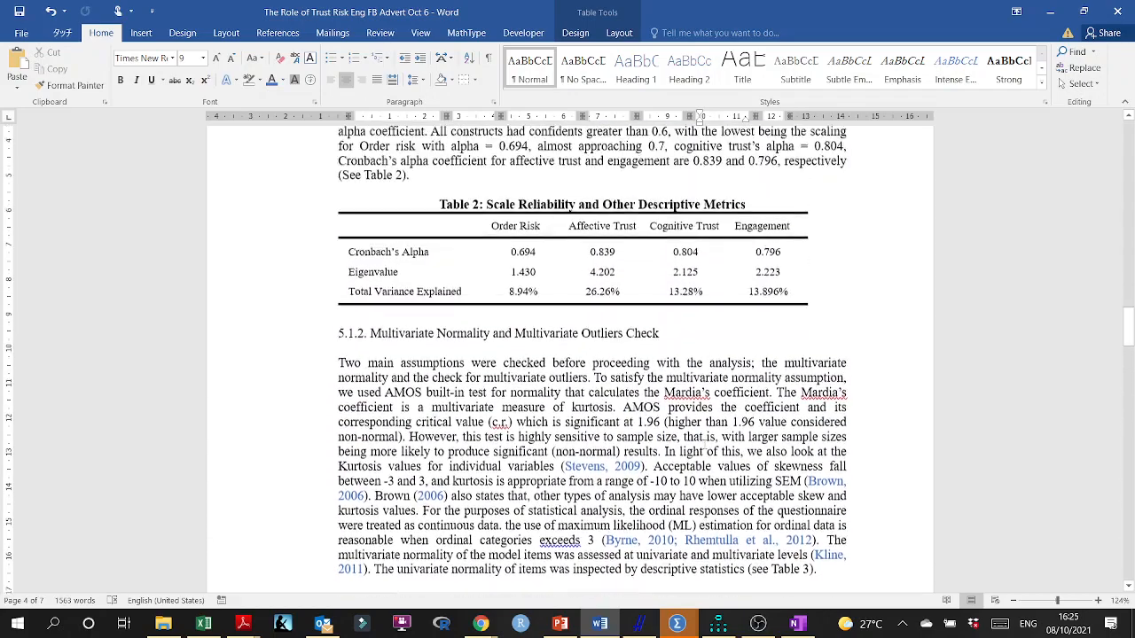
{"action": "scroll", "coordinate": [705, 445], "scroll_direction": "up", "scroll_amount": 15}
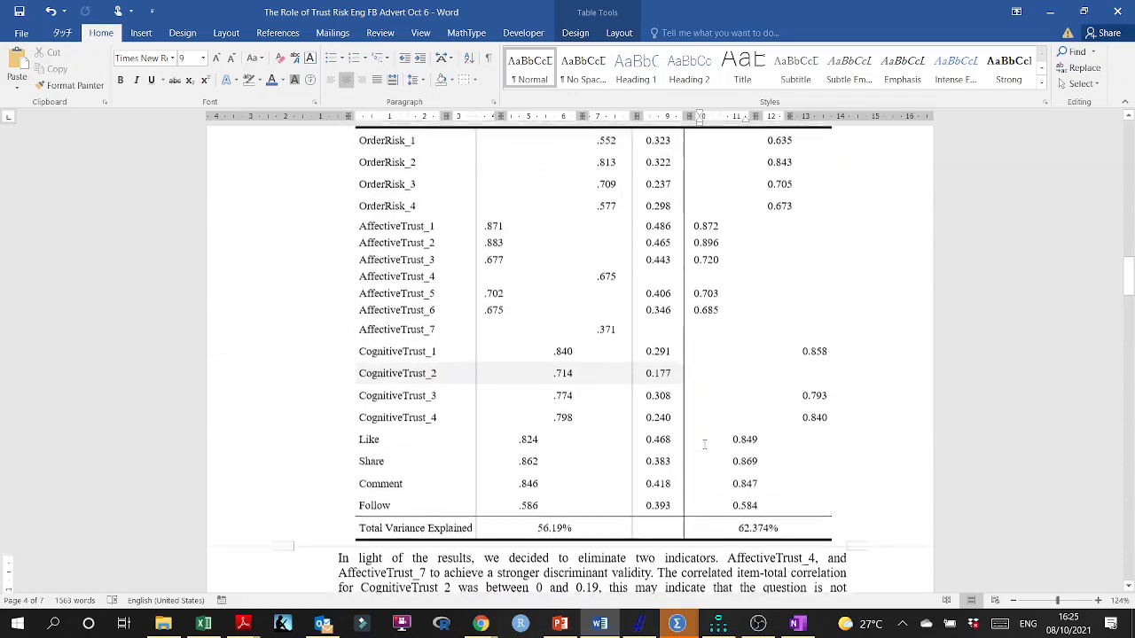
{"action": "scroll", "coordinate": [705, 445], "scroll_direction": "up", "scroll_amount": 1}
{"action": "scroll", "coordinate": [705, 445], "scroll_direction": "up", "scroll_amount": 4}
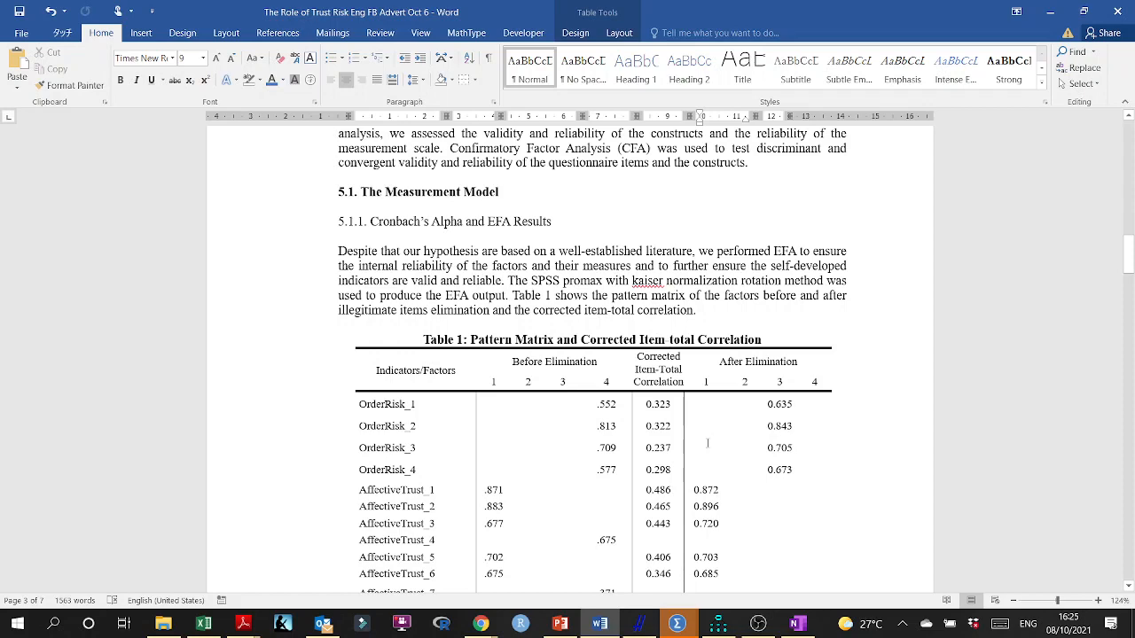
{"action": "scroll", "coordinate": [707, 443], "scroll_direction": "down", "scroll_amount": 3}
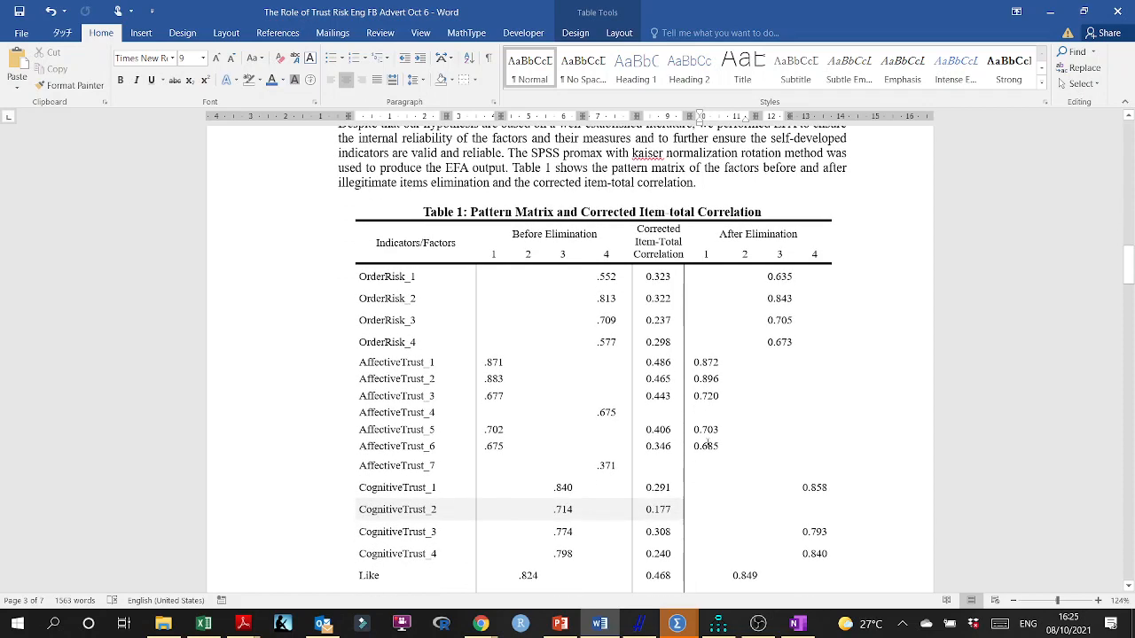
{"action": "scroll", "coordinate": [707, 445], "scroll_direction": "up", "scroll_amount": 3}
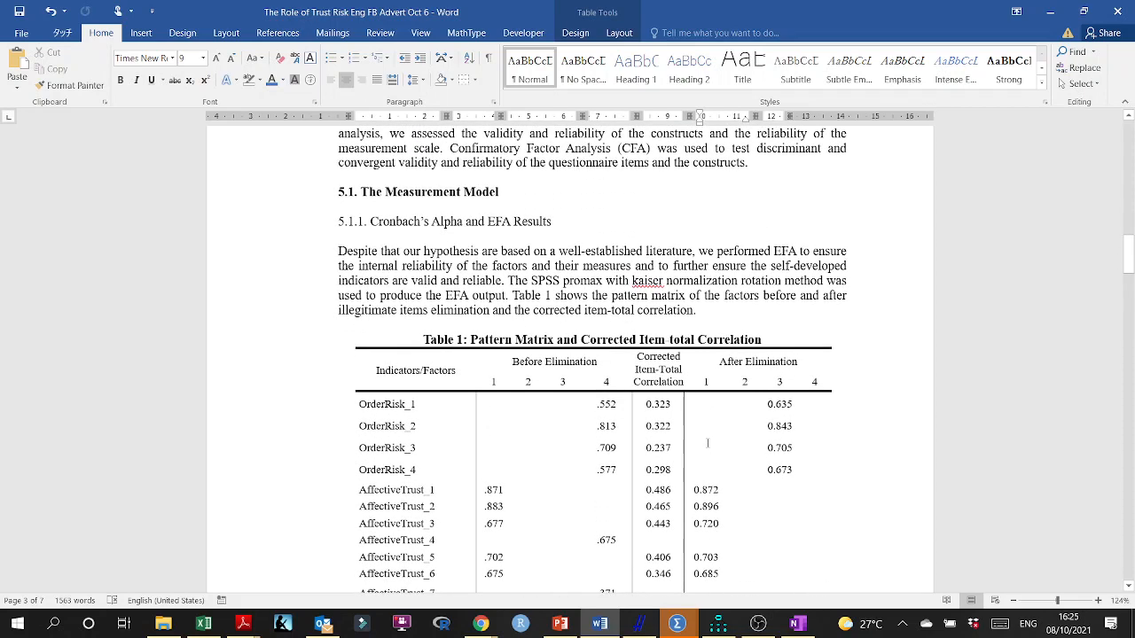
{"action": "scroll", "coordinate": [707, 443], "scroll_direction": "down", "scroll_amount": 6}
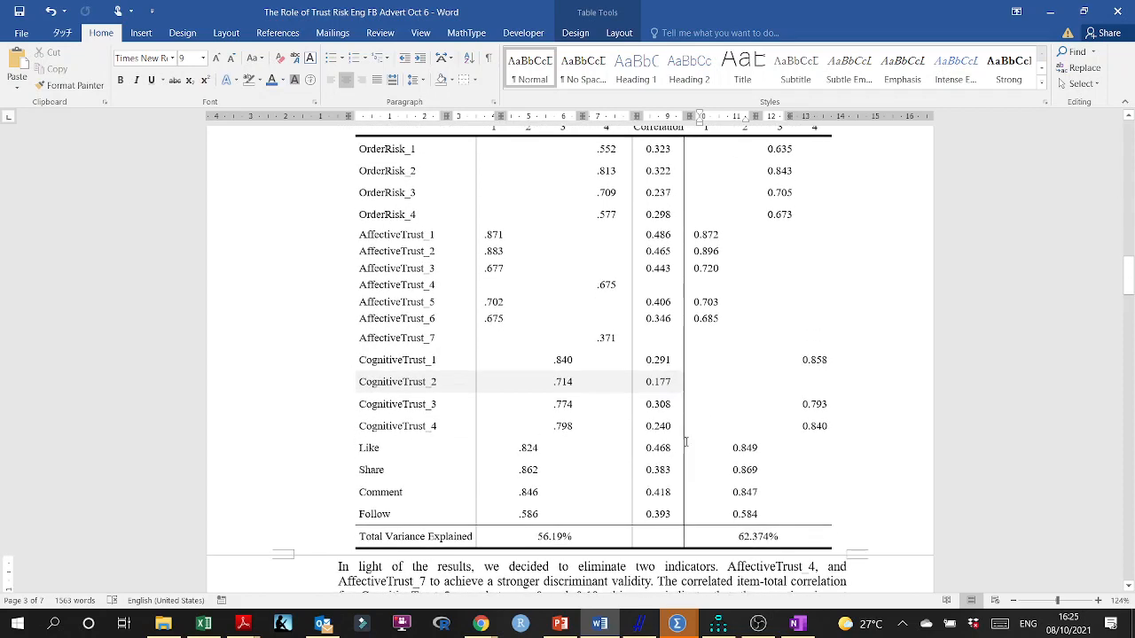
{"action": "scroll", "coordinate": [685, 442], "scroll_direction": "up", "scroll_amount": 1}
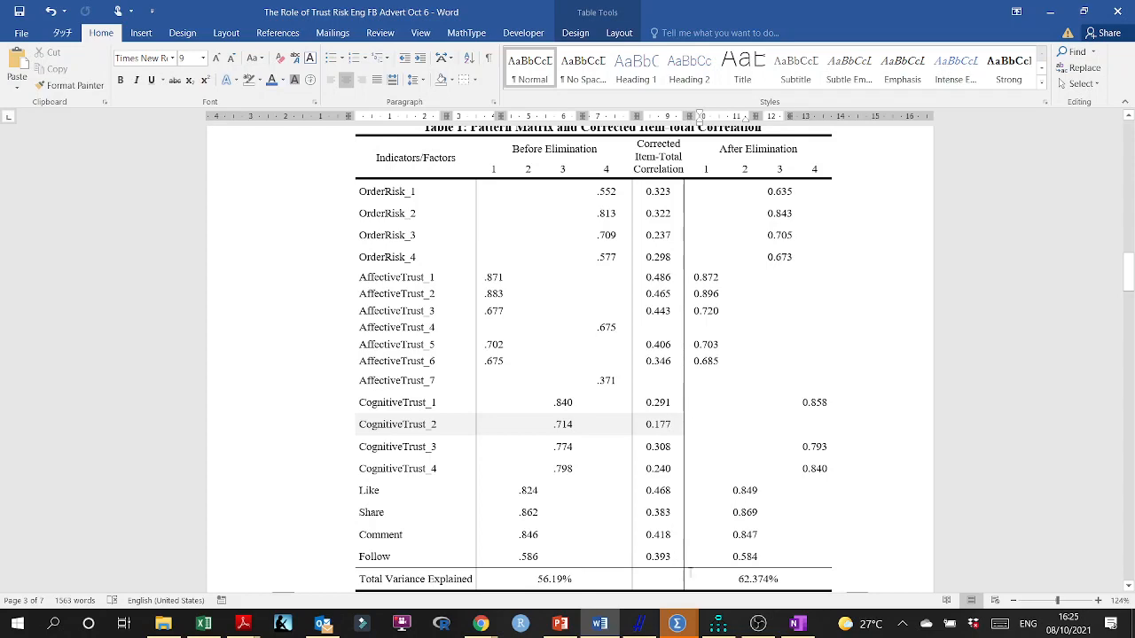
Step: Switch to SPSS and set up a Reliability Analysis with the variables from ORI_Deliv_Time through follow as items
{"action": "left_click", "coordinate": [677, 624]}
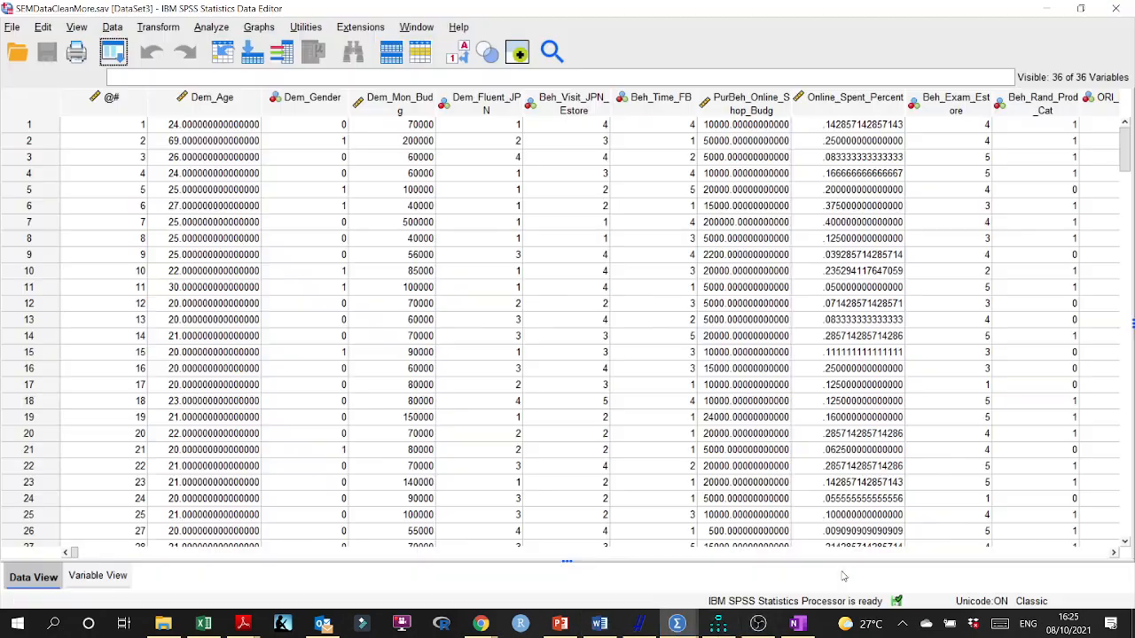
{"action": "left_click", "coordinate": [842, 576]}
{"action": "left_click", "coordinate": [212, 29]}
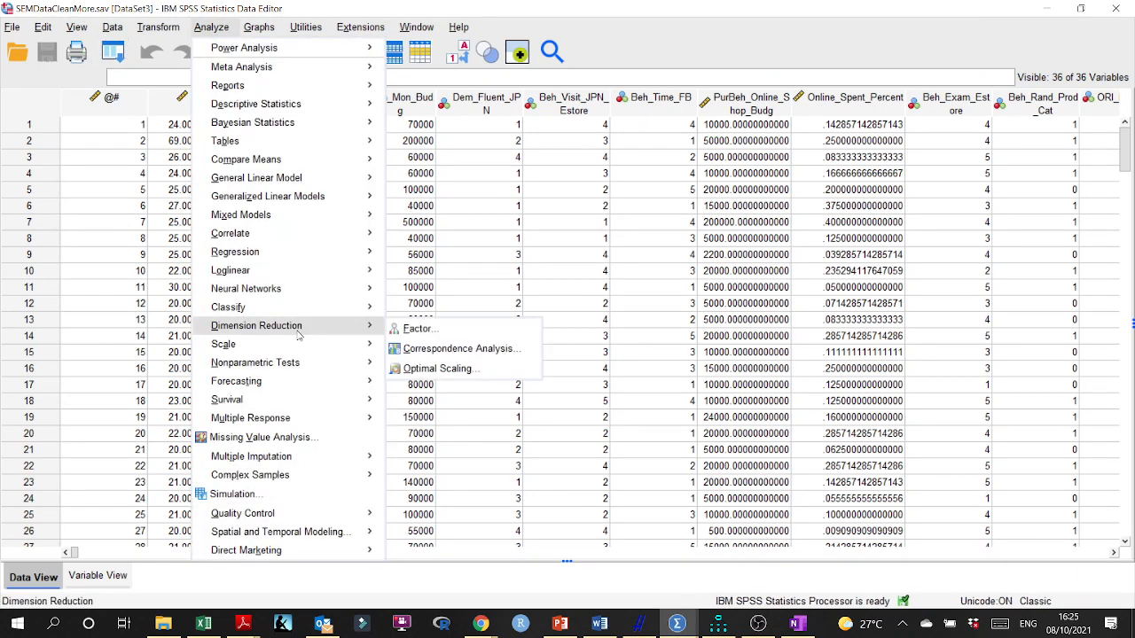
{"action": "mouse_move", "coordinate": [315, 349]}
{"action": "left_click", "coordinate": [443, 349]}
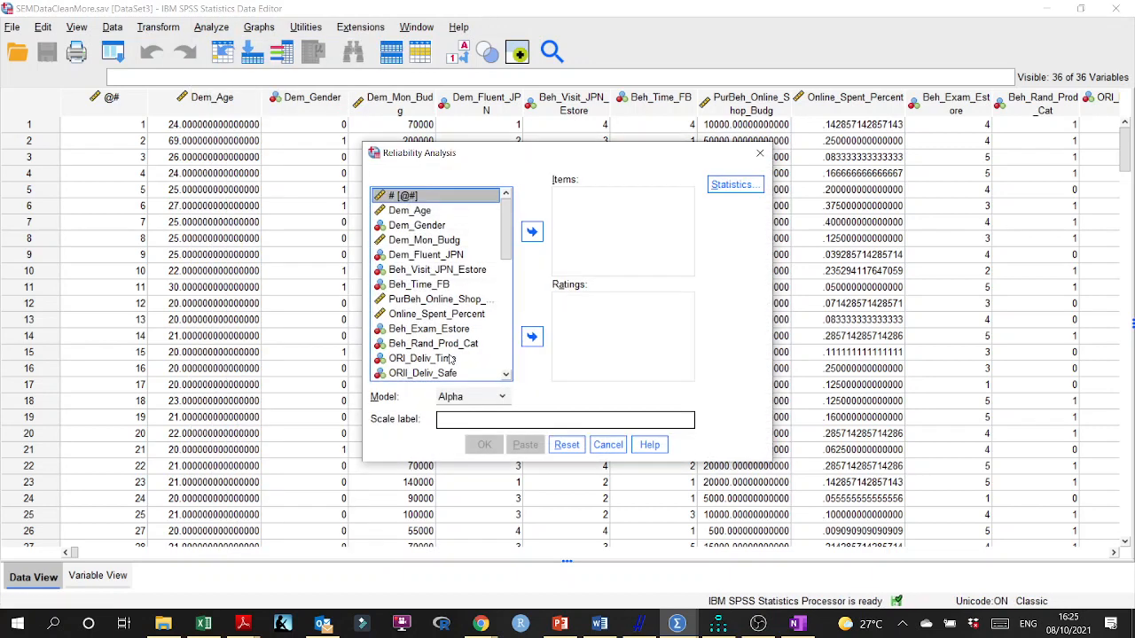
{"action": "scroll", "coordinate": [505, 252], "scroll_direction": "down", "scroll_amount": 2}
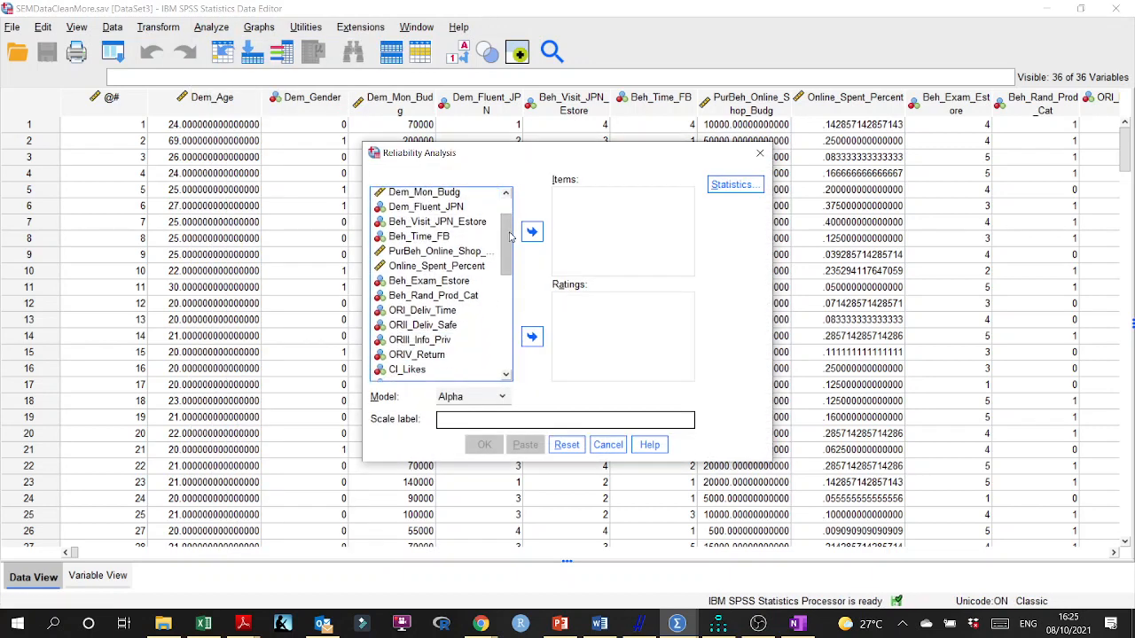
{"action": "left_click", "coordinate": [446, 258]}
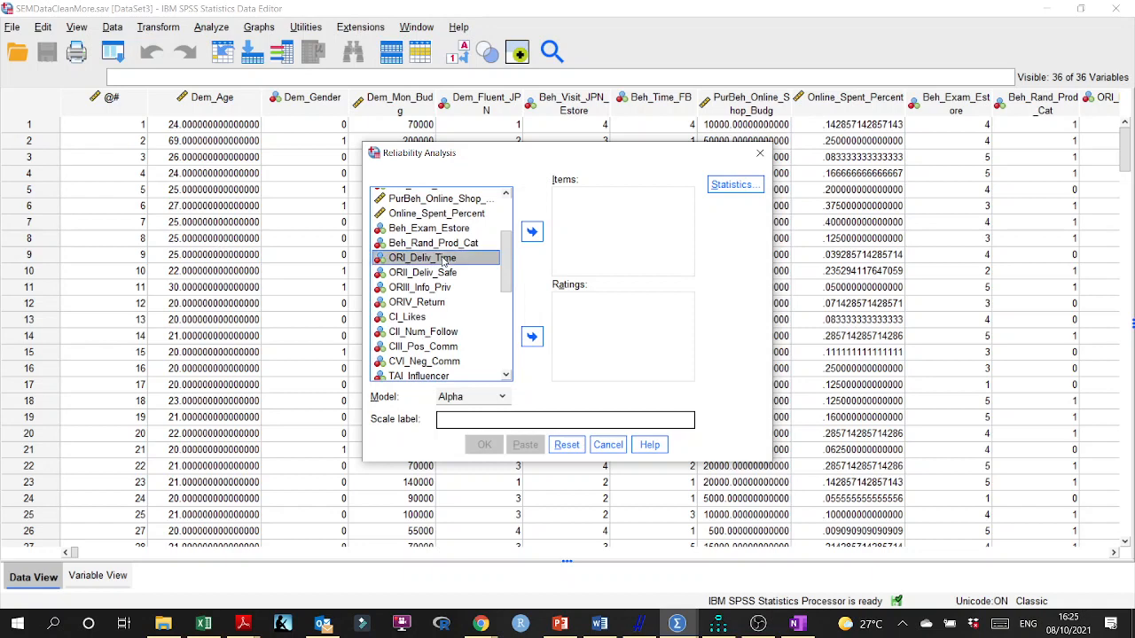
{"action": "left_click_drag", "start_coordinate": [506, 257], "coordinate": [507, 334]}
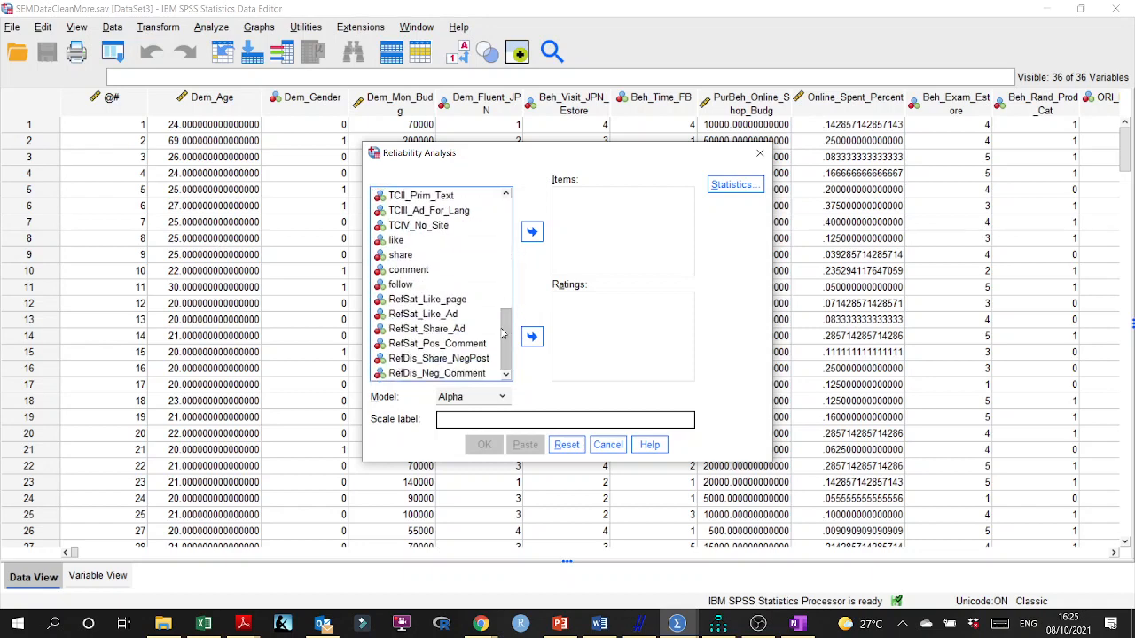
{"action": "left_click", "coordinate": [417, 285], "text": "shift"}
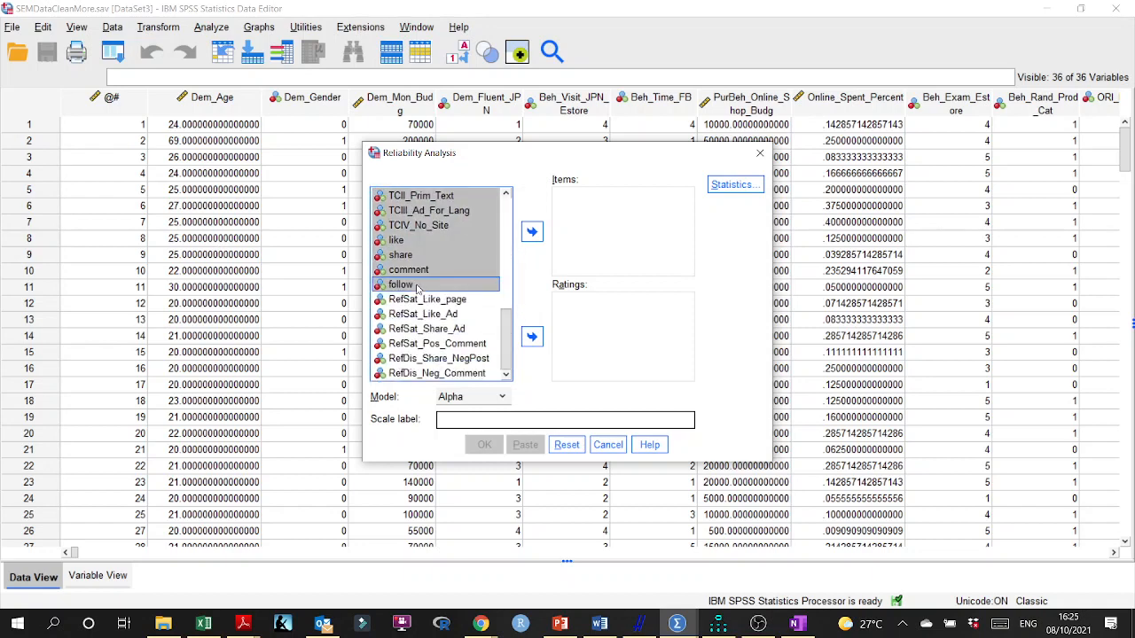
{"action": "left_click", "coordinate": [531, 232]}
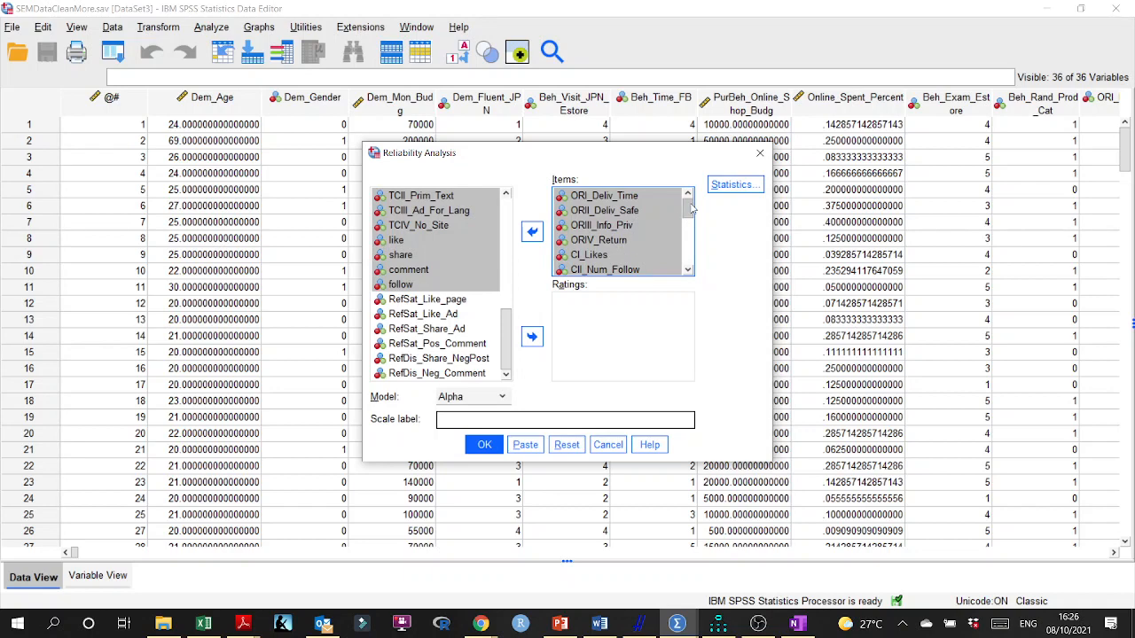
Step: Remove CVI_Neg_Comm and TAIII_FBF_notTrust from the reliability analysis items
{"action": "scroll", "coordinate": [692, 207], "scroll_direction": "down", "scroll_amount": 2}
{"action": "left_click", "coordinate": [629, 245]}
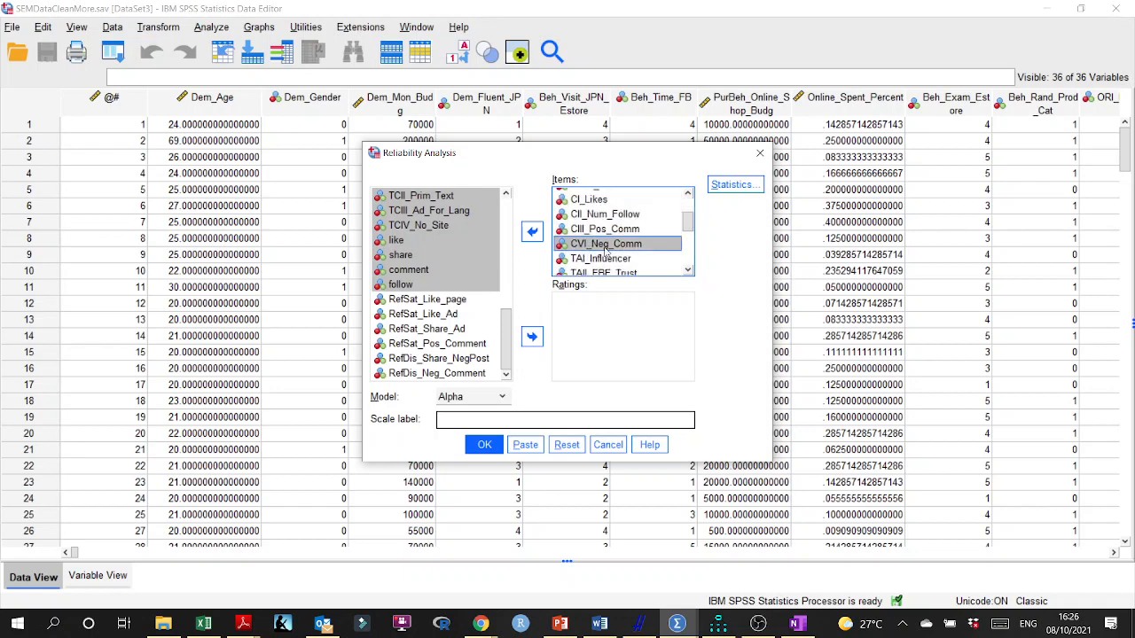
{"action": "left_click", "coordinate": [532, 232]}
{"action": "scroll", "coordinate": [689, 221], "scroll_direction": "down", "scroll_amount": 1}
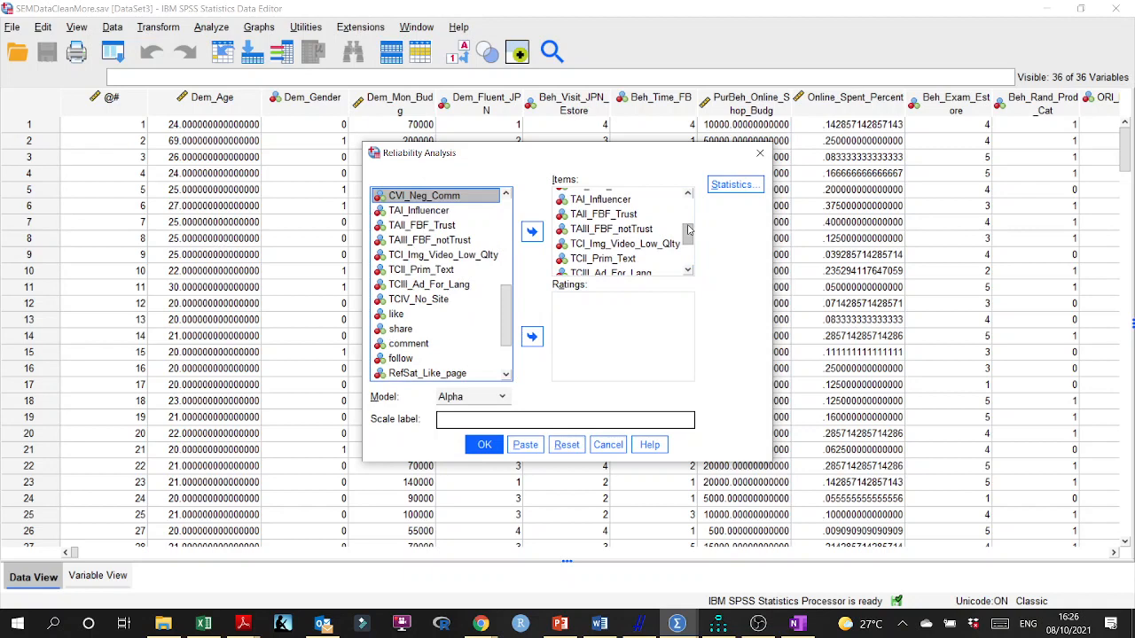
{"action": "left_click", "coordinate": [635, 230]}
{"action": "left_click", "coordinate": [531, 232]}
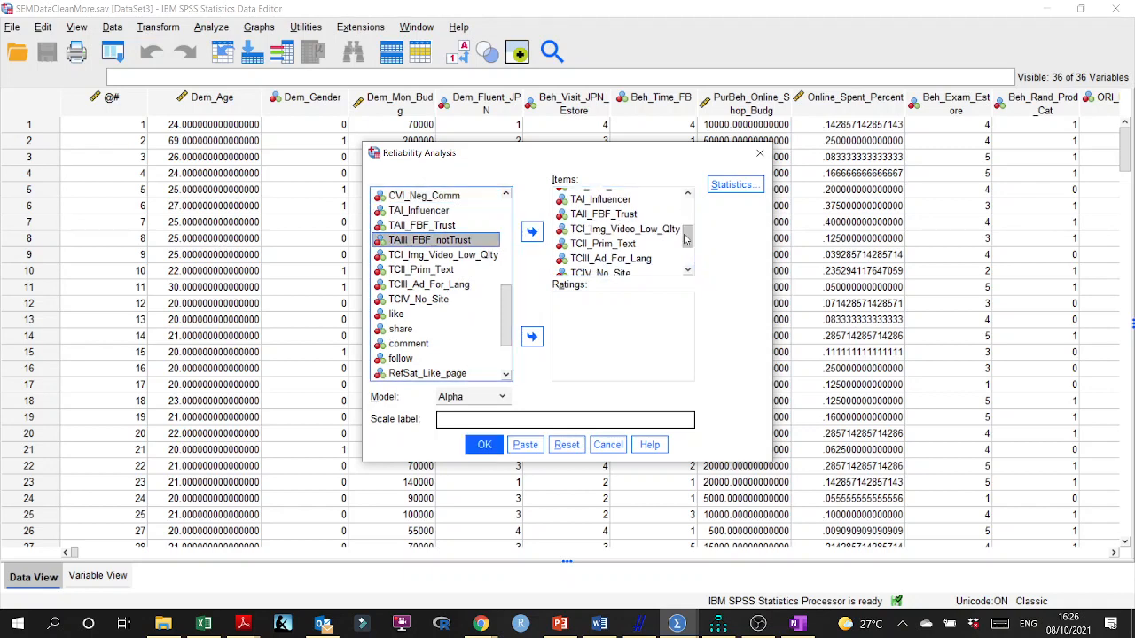
{"action": "left_click", "coordinate": [586, 245]}
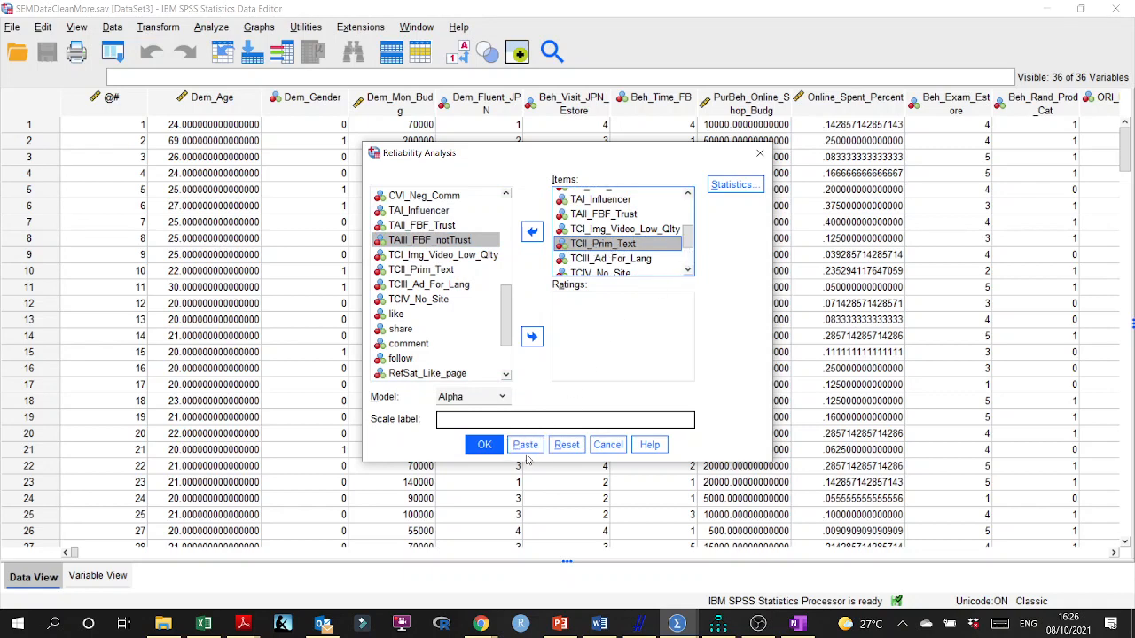
Step: Run the reliability analysis without any extra statistics and close its output without saving
{"action": "left_click", "coordinate": [725, 186]}
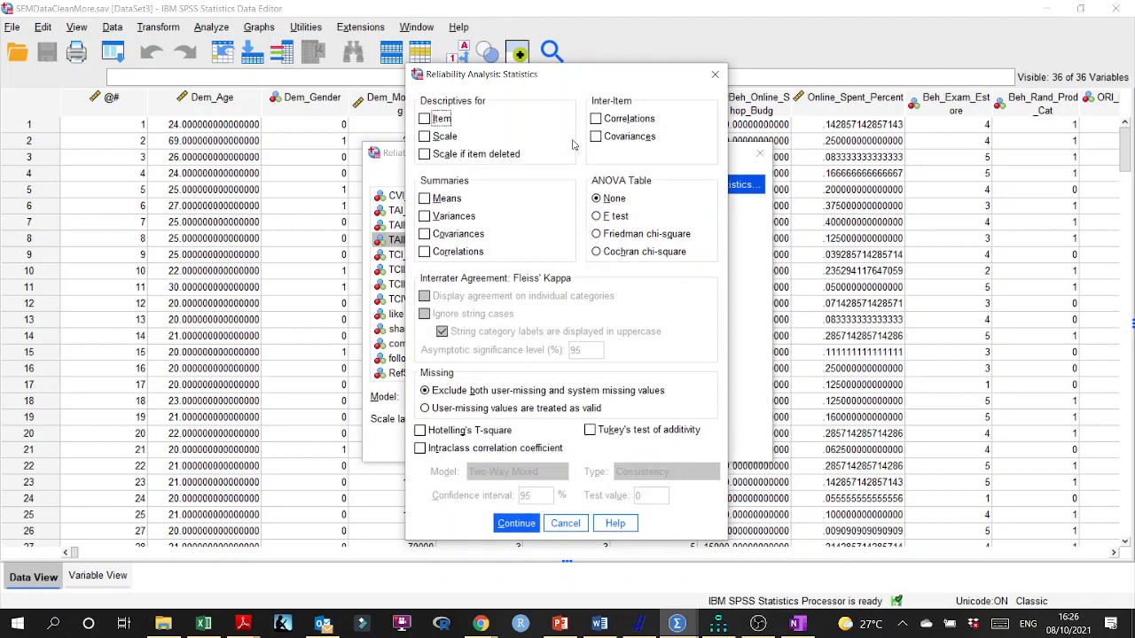
{"action": "left_click", "coordinate": [715, 75]}
{"action": "left_click", "coordinate": [483, 440]}
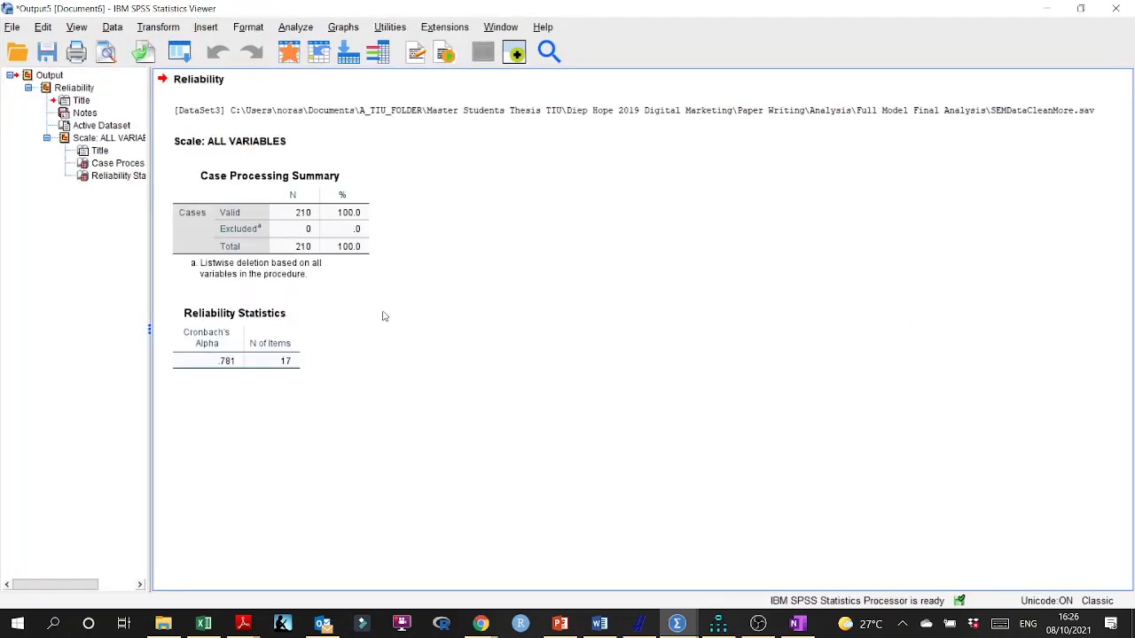
{"action": "left_click", "coordinate": [1115, 8]}
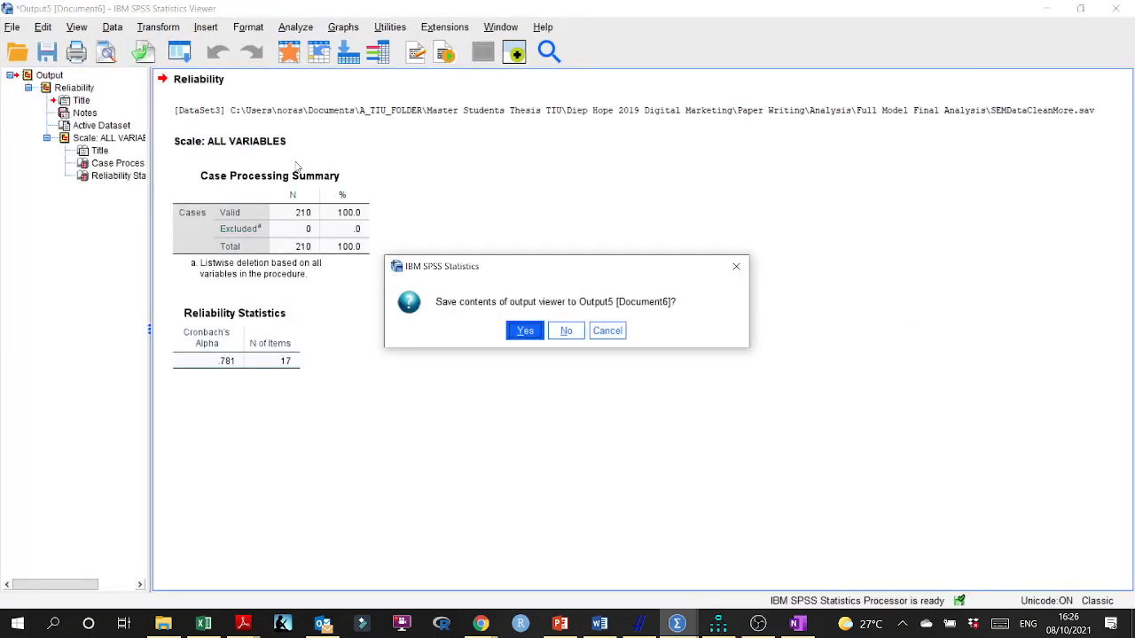
{"action": "left_click", "coordinate": [566, 331]}
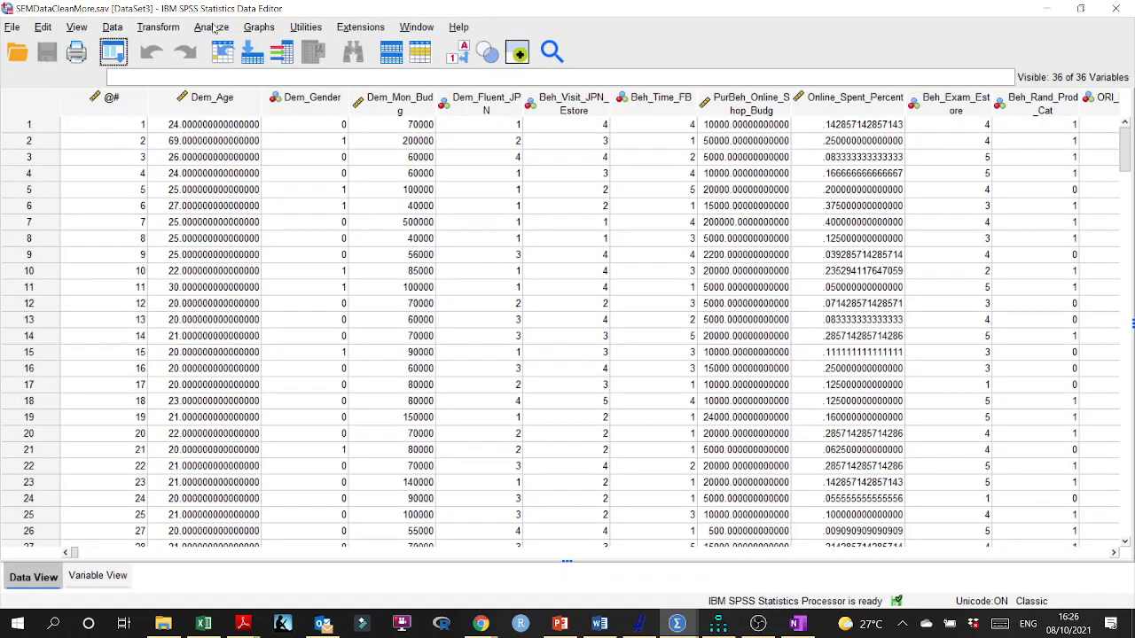
Step: Rerun the Reliability Analysis on the same items with the Scale and Scale if item deleted descriptives enabled
{"action": "left_click", "coordinate": [211, 26]}
{"action": "mouse_move", "coordinate": [305, 345]}
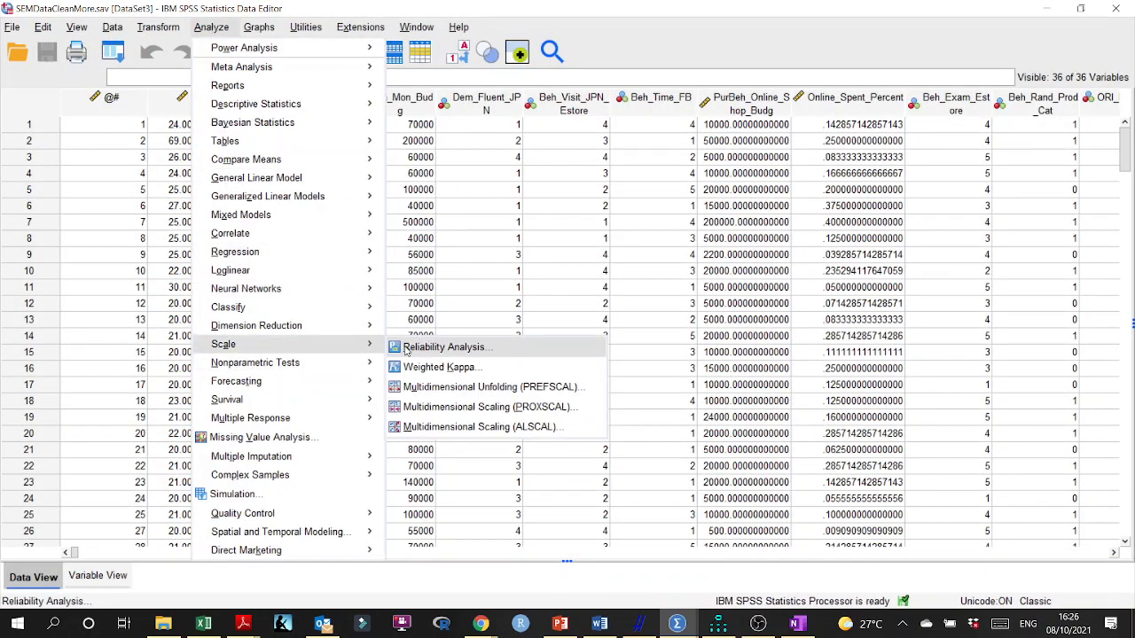
{"action": "left_click", "coordinate": [465, 351]}
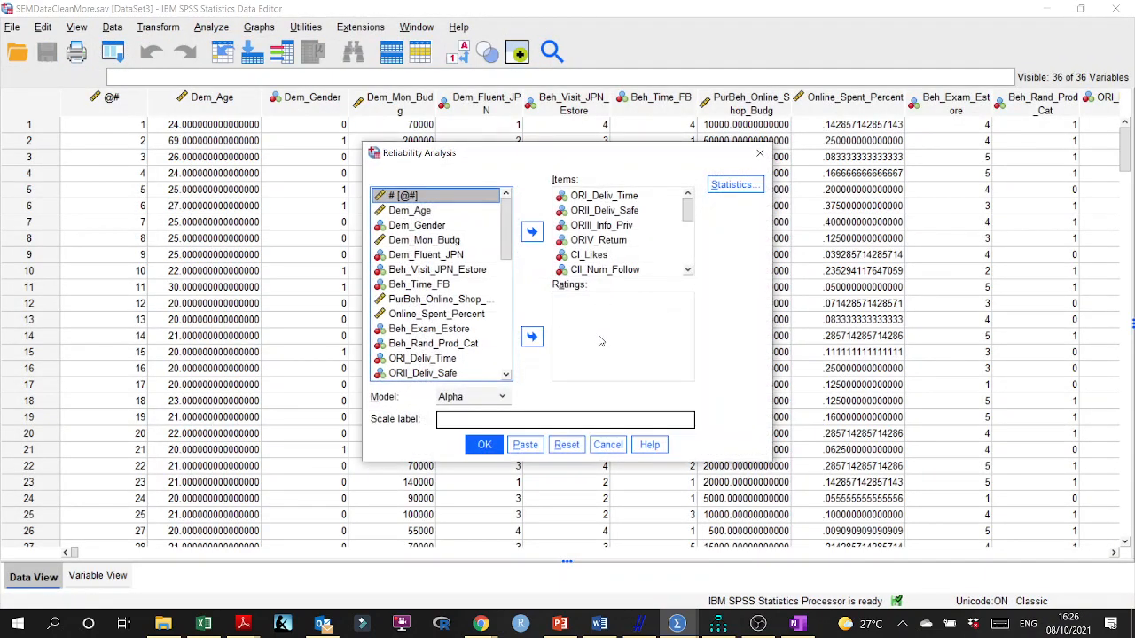
{"action": "left_click", "coordinate": [726, 185]}
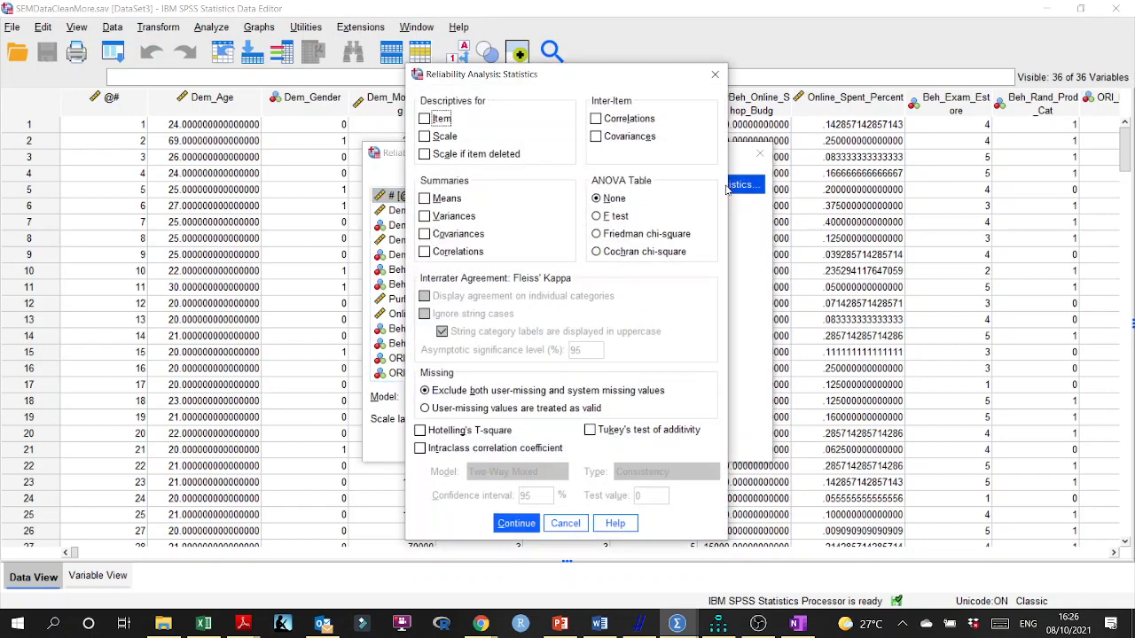
{"action": "left_click", "coordinate": [425, 136]}
{"action": "left_click", "coordinate": [425, 155]}
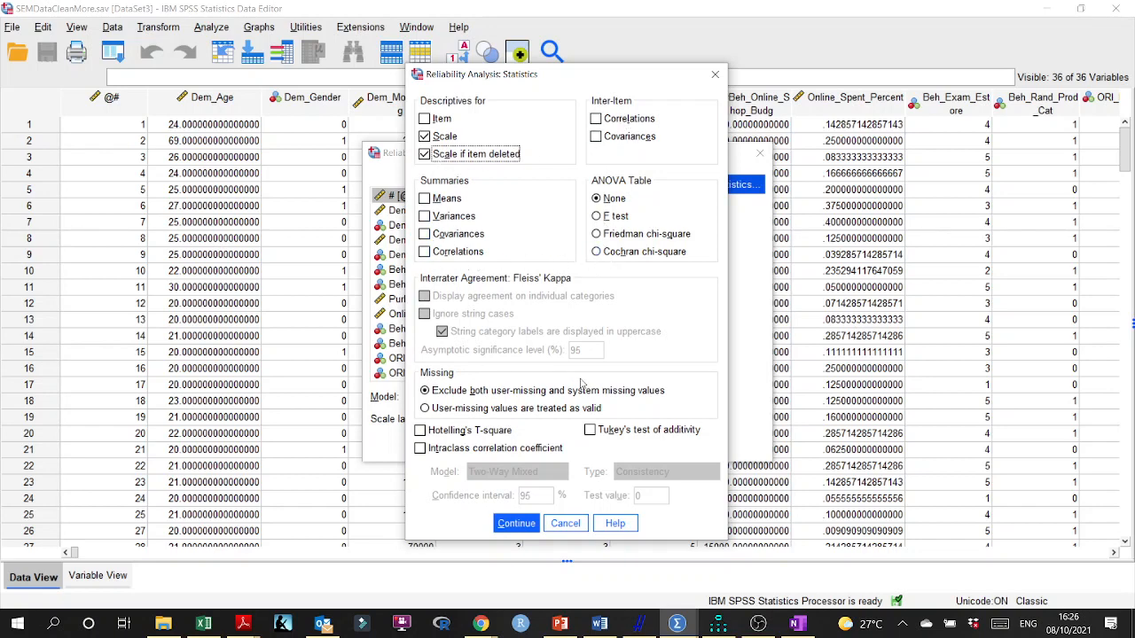
{"action": "left_click", "coordinate": [517, 523]}
{"action": "left_click", "coordinate": [482, 446]}
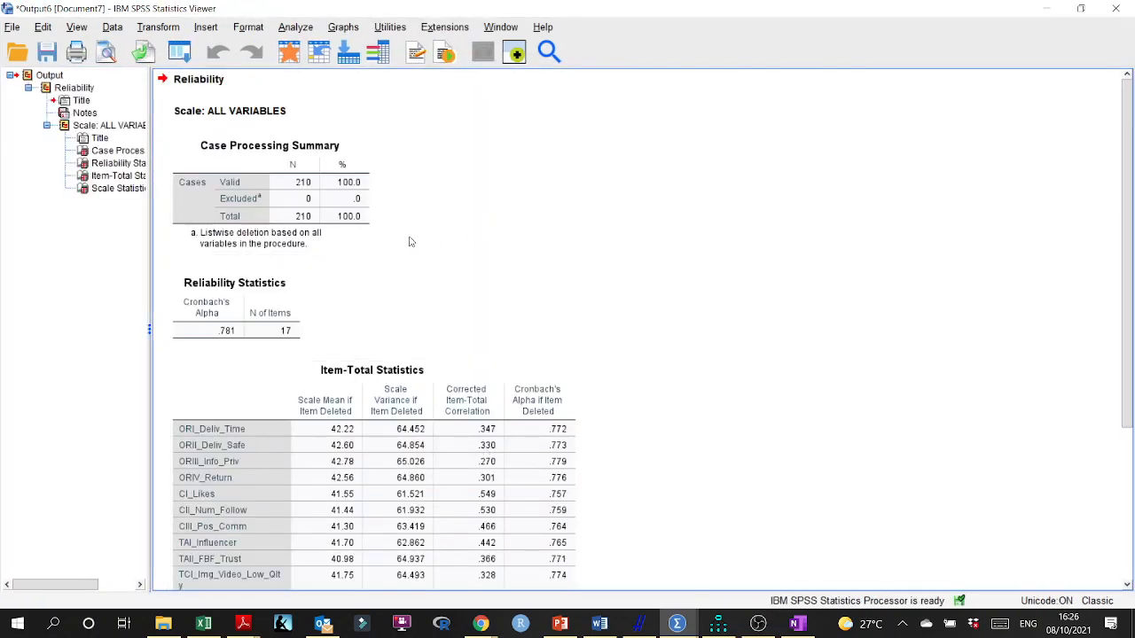
Step: Review the corrected item-total correlations and alpha-if-deleted values in Item-Total Statistics, and close the output without saving
{"action": "scroll", "coordinate": [409, 241], "scroll_direction": "down", "scroll_amount": 5}
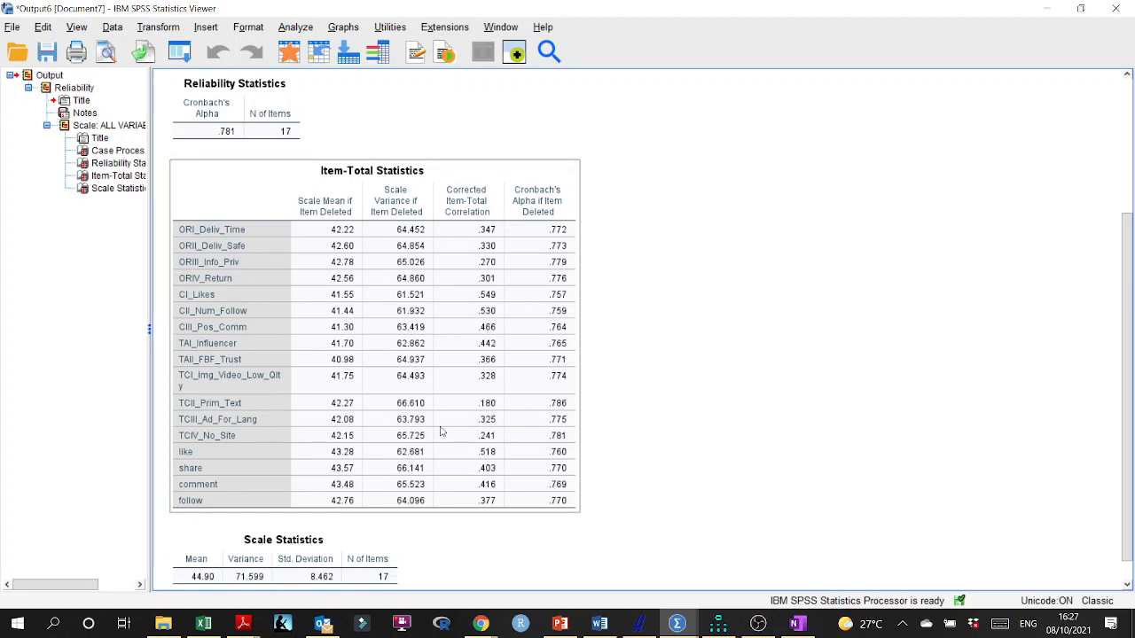
{"action": "scroll", "coordinate": [488, 450], "scroll_direction": "down", "scroll_amount": 1}
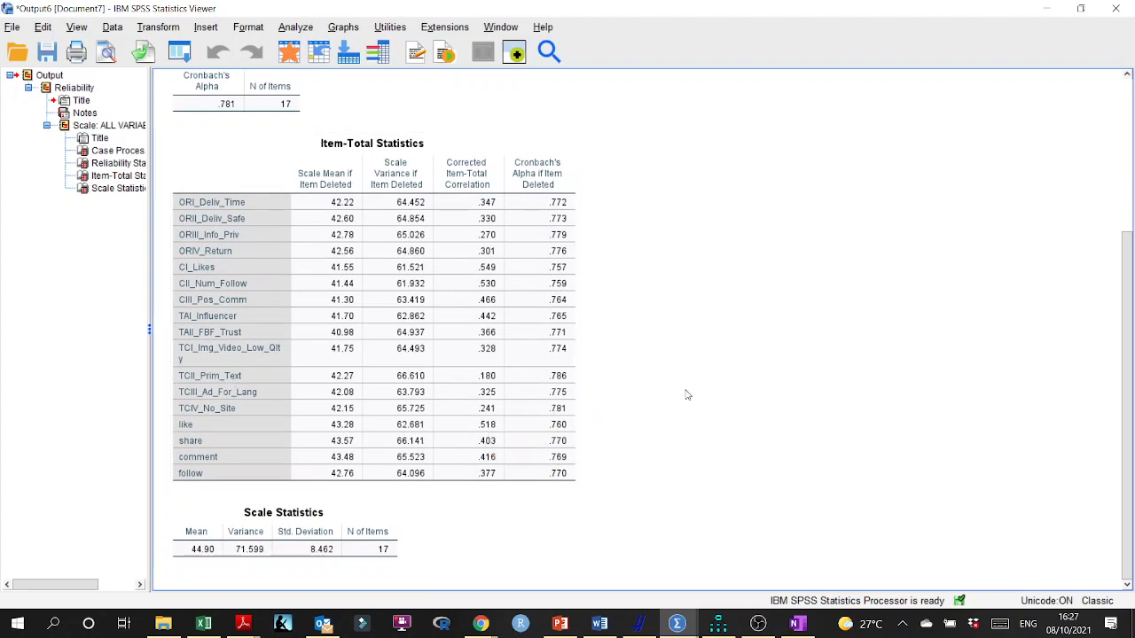
{"action": "scroll", "coordinate": [671, 341], "scroll_direction": "up", "scroll_amount": 5}
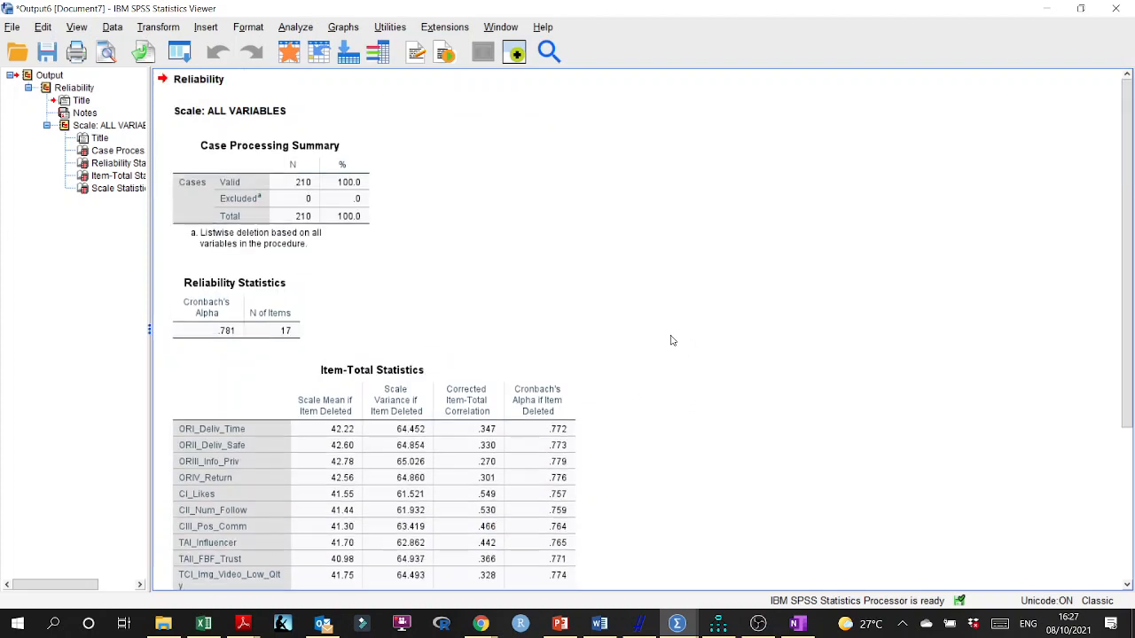
{"action": "left_click", "coordinate": [1115, 8]}
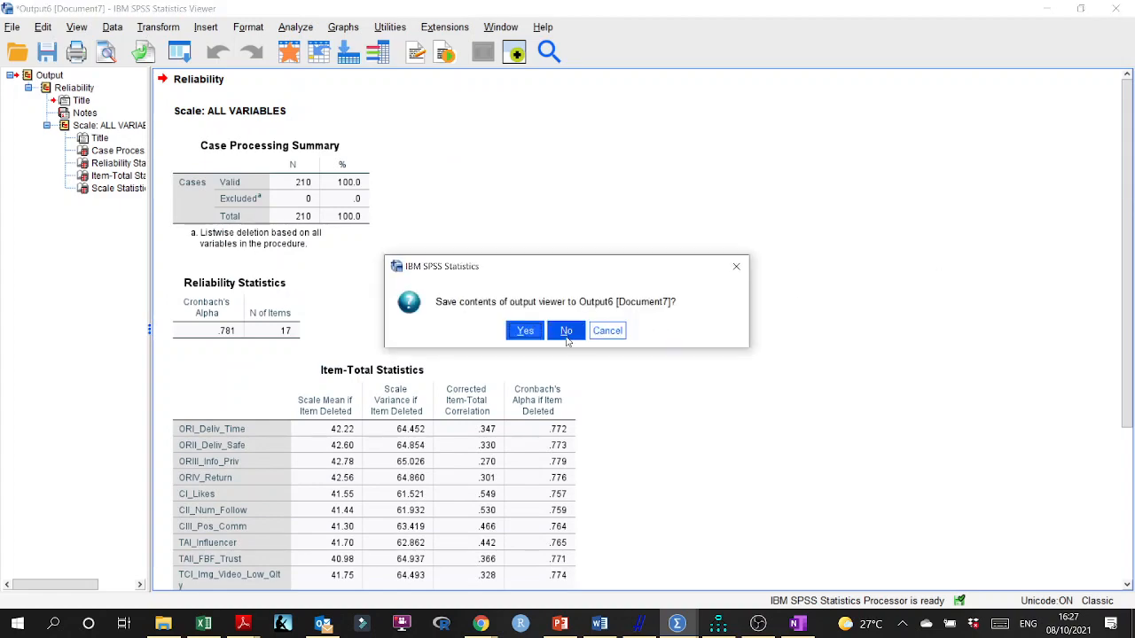
{"action": "left_click", "coordinate": [578, 333]}
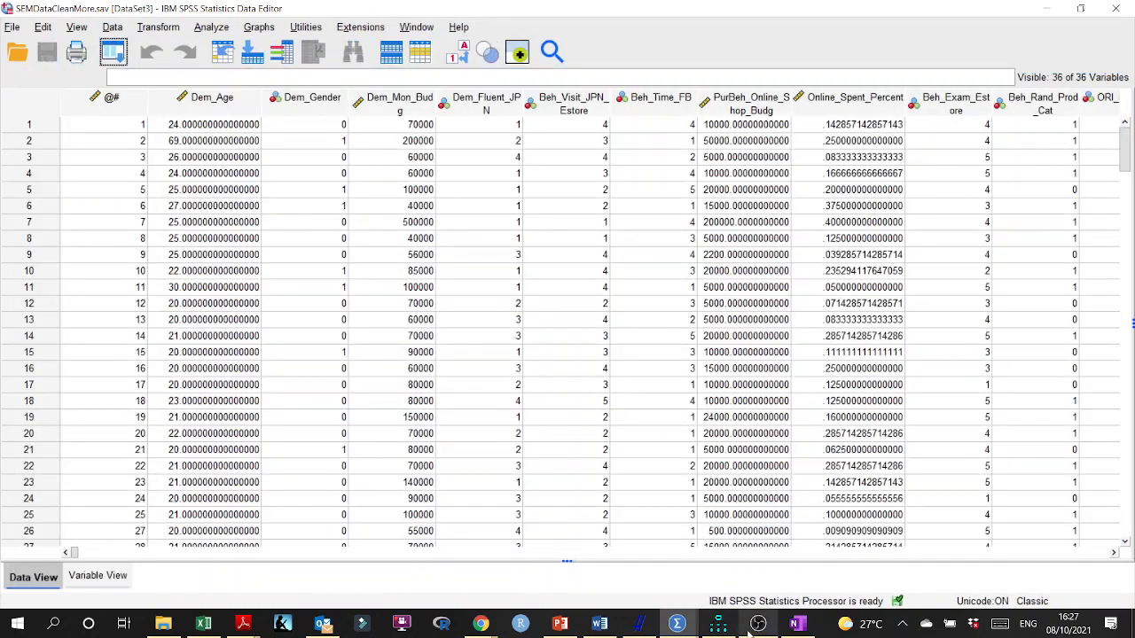
Step: Switch to the Amos CFA model and view the assessment of normality in its text output
{"action": "left_click", "coordinate": [718, 623]}
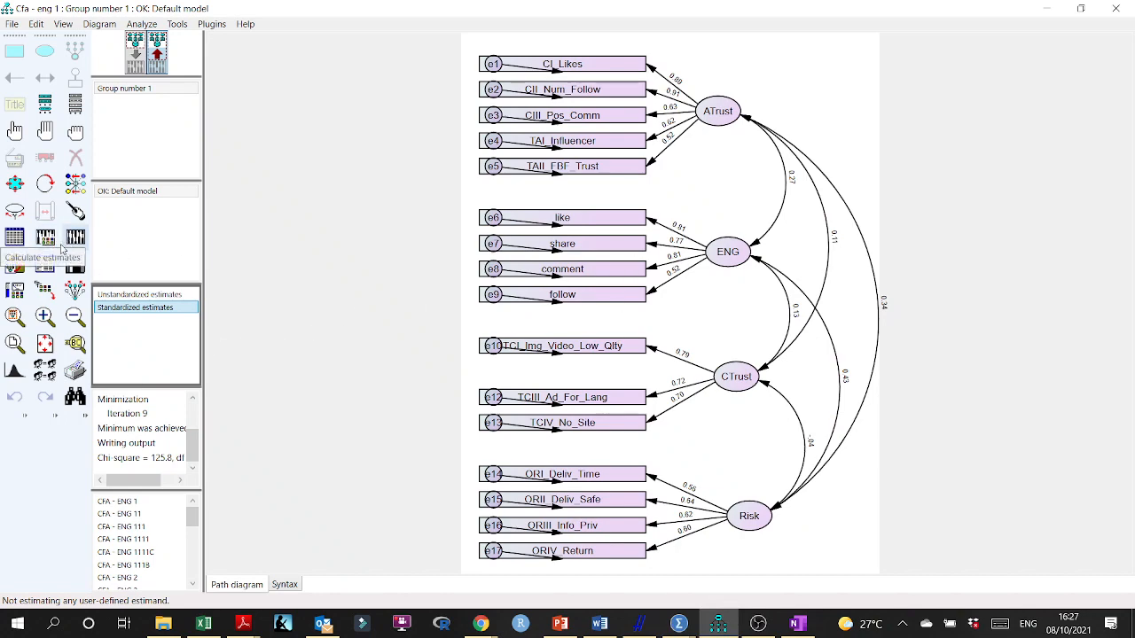
{"action": "left_click", "coordinate": [45, 266]}
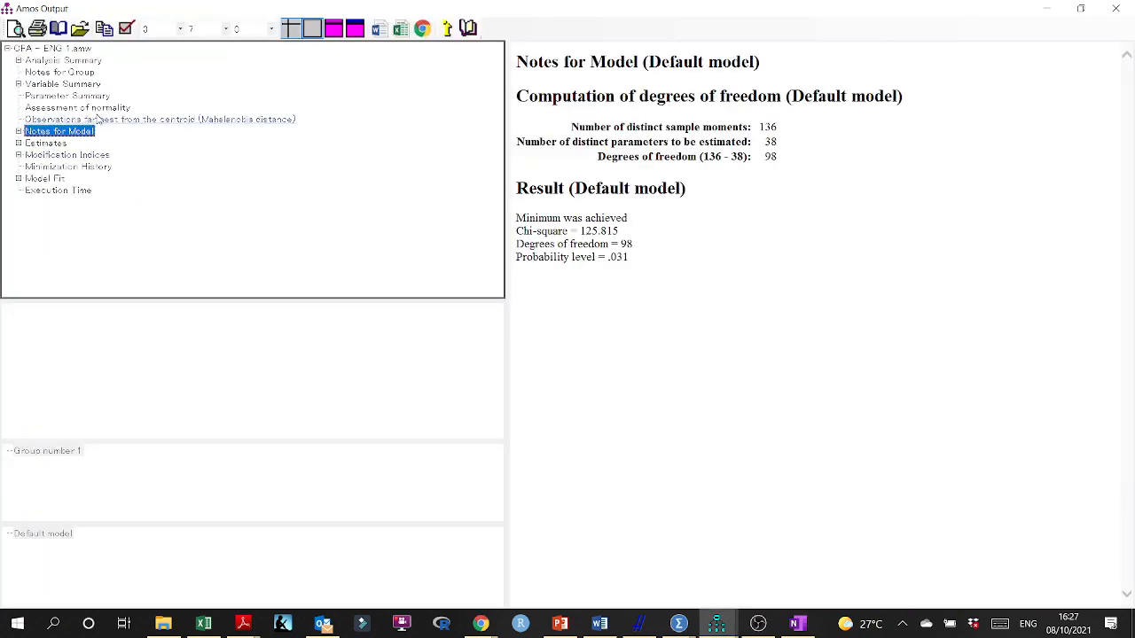
{"action": "left_click", "coordinate": [98, 119]}
{"action": "left_click", "coordinate": [96, 109]}
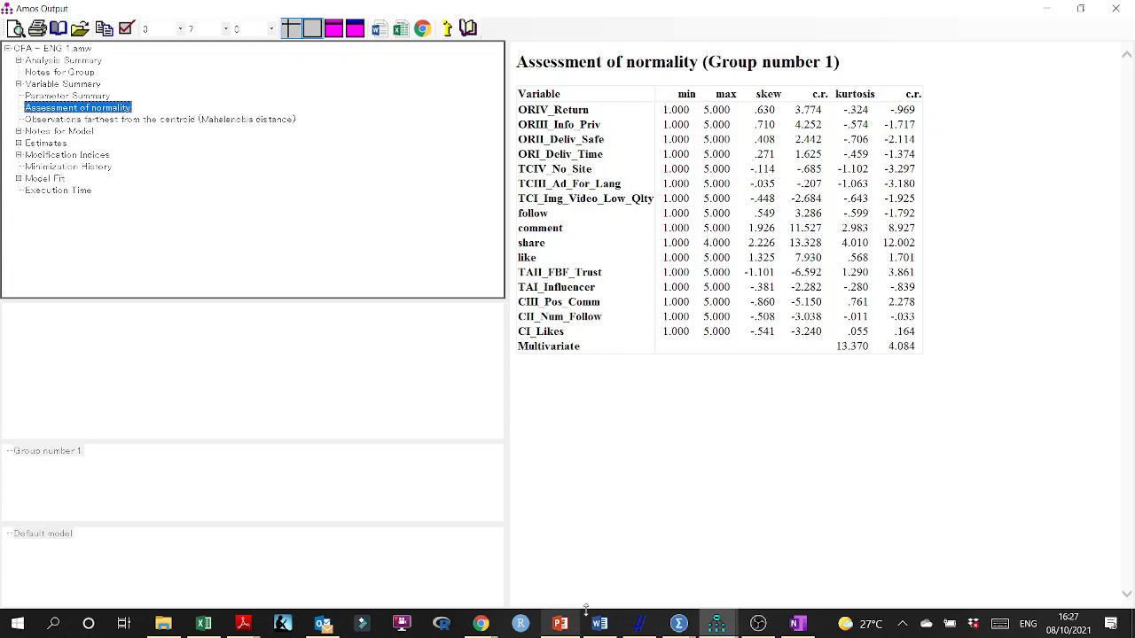
Step: Switch to the Word manuscript and review the normality and VIF columns of Table 3 with the surrounding text
{"action": "left_click", "coordinate": [610, 630]}
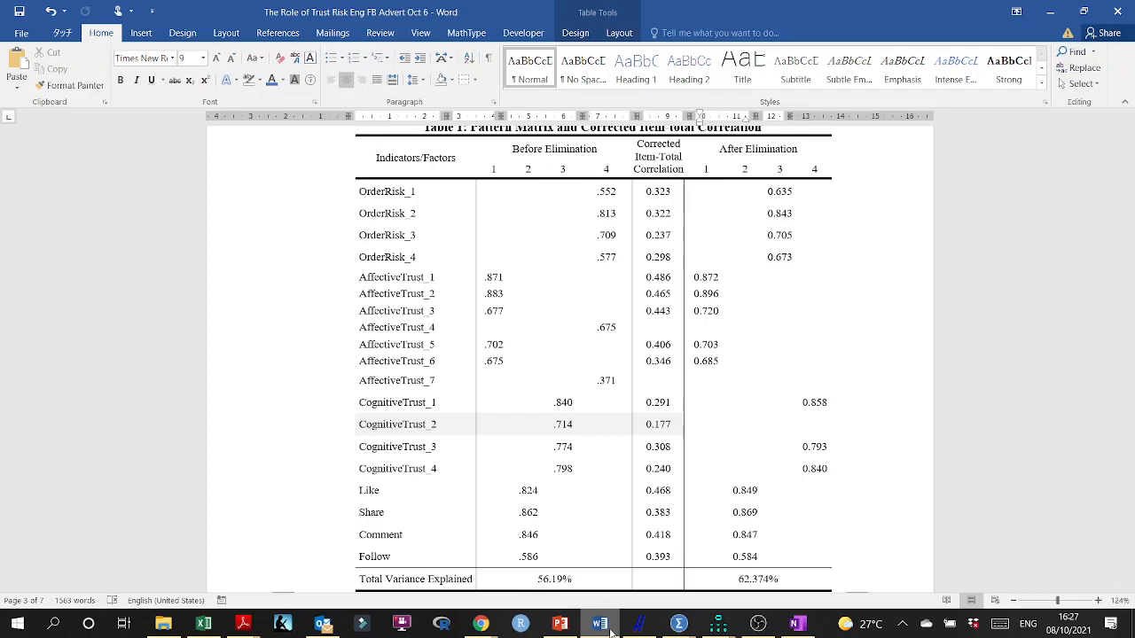
{"action": "scroll", "coordinate": [567, 355], "scroll_direction": "down", "scroll_amount": 12}
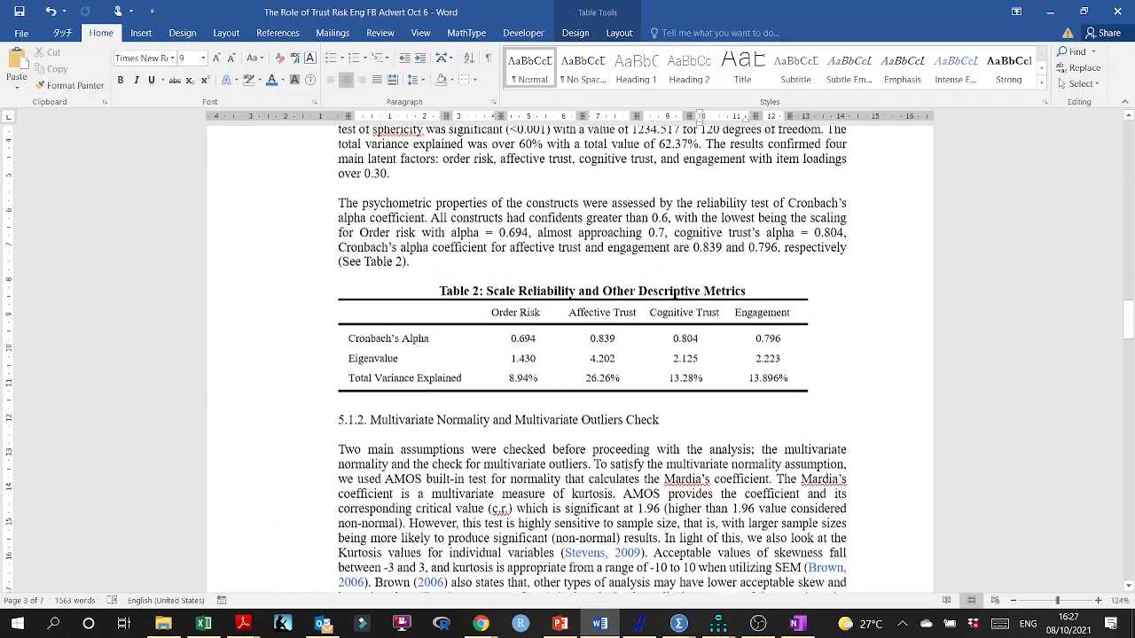
{"action": "scroll", "coordinate": [722, 357], "scroll_direction": "down", "scroll_amount": 13}
{"action": "scroll", "coordinate": [722, 357], "scroll_direction": "up", "scroll_amount": 3}
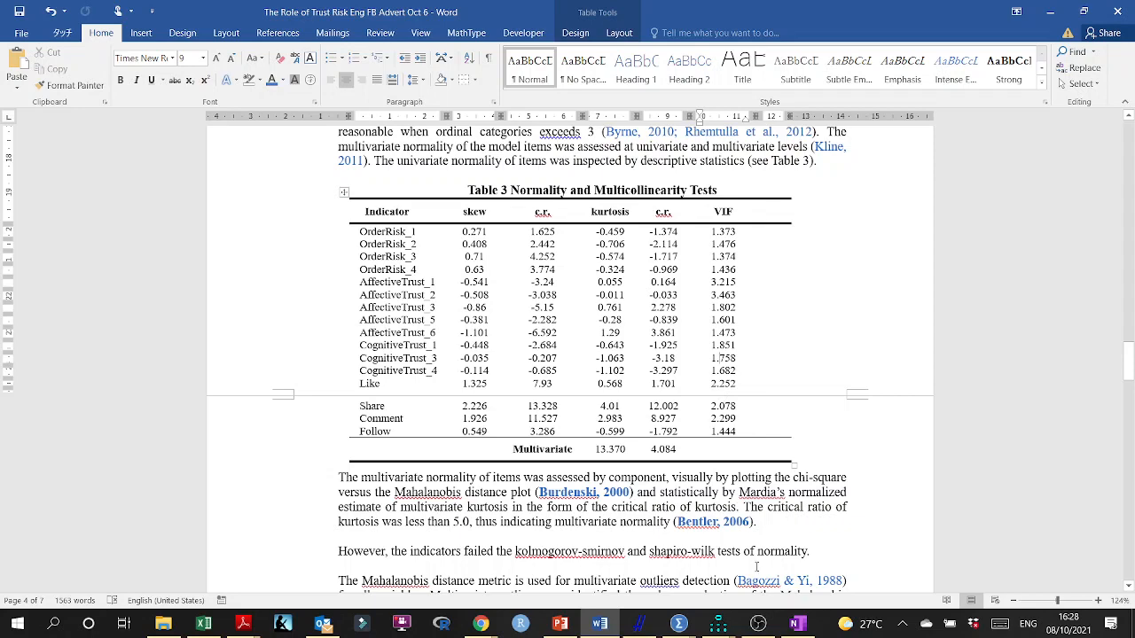
Step: Switch to the SEMDataCleanMore.sav dataset in SPSS and open the Linear Regression setup
{"action": "mouse_move", "coordinate": [679, 623]}
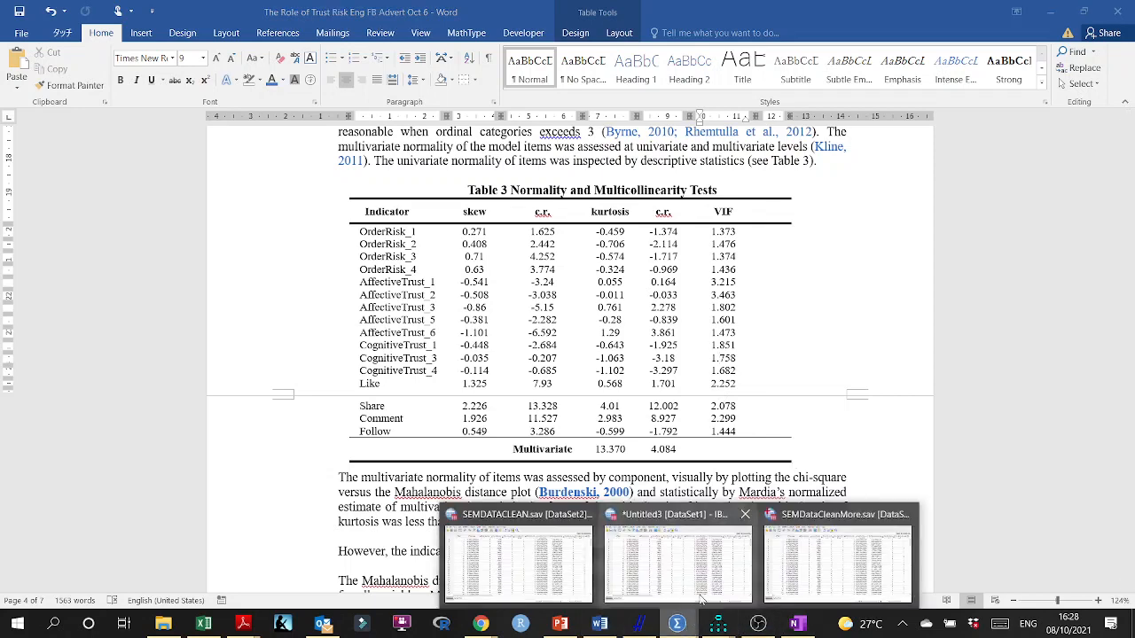
{"action": "left_click", "coordinate": [821, 563]}
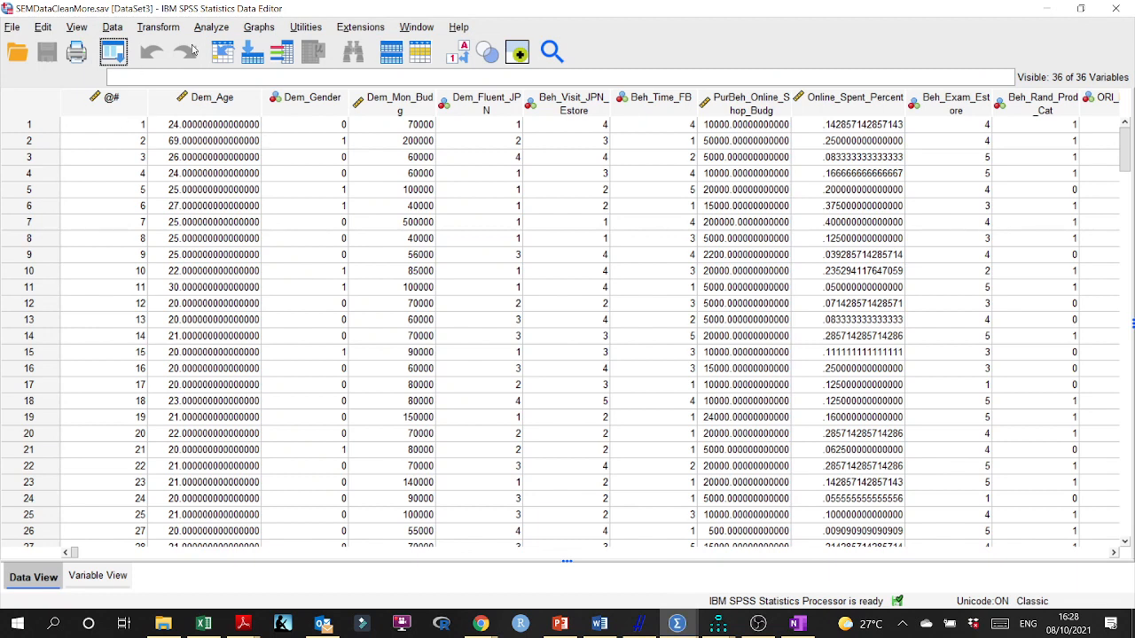
{"action": "left_click", "coordinate": [211, 27]}
{"action": "mouse_move", "coordinate": [262, 288]}
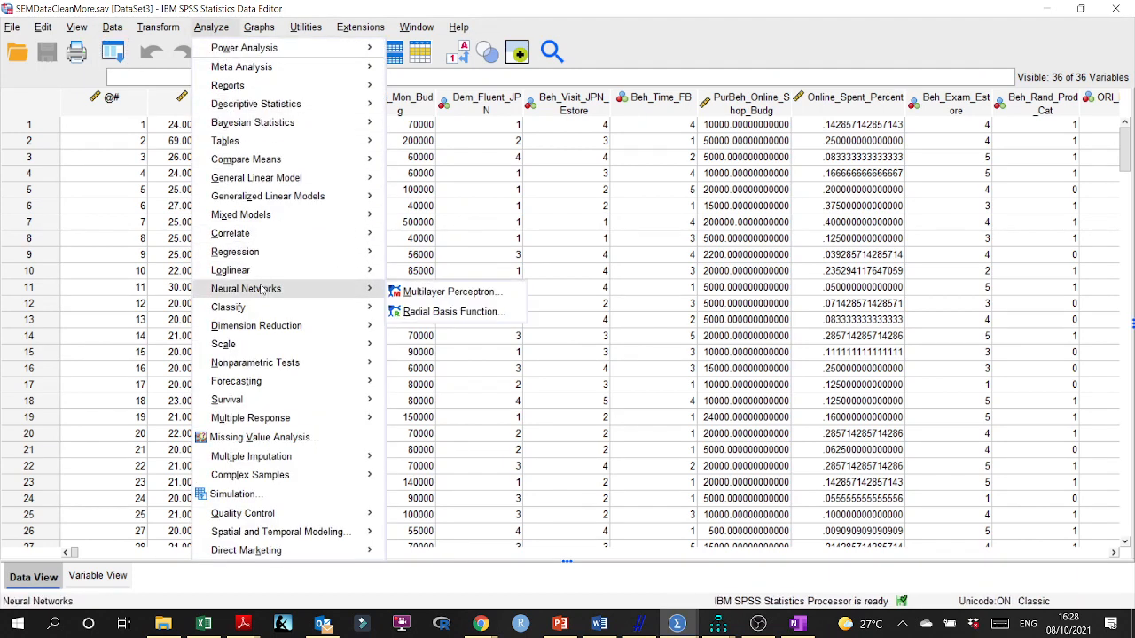
{"action": "mouse_move", "coordinate": [298, 252]}
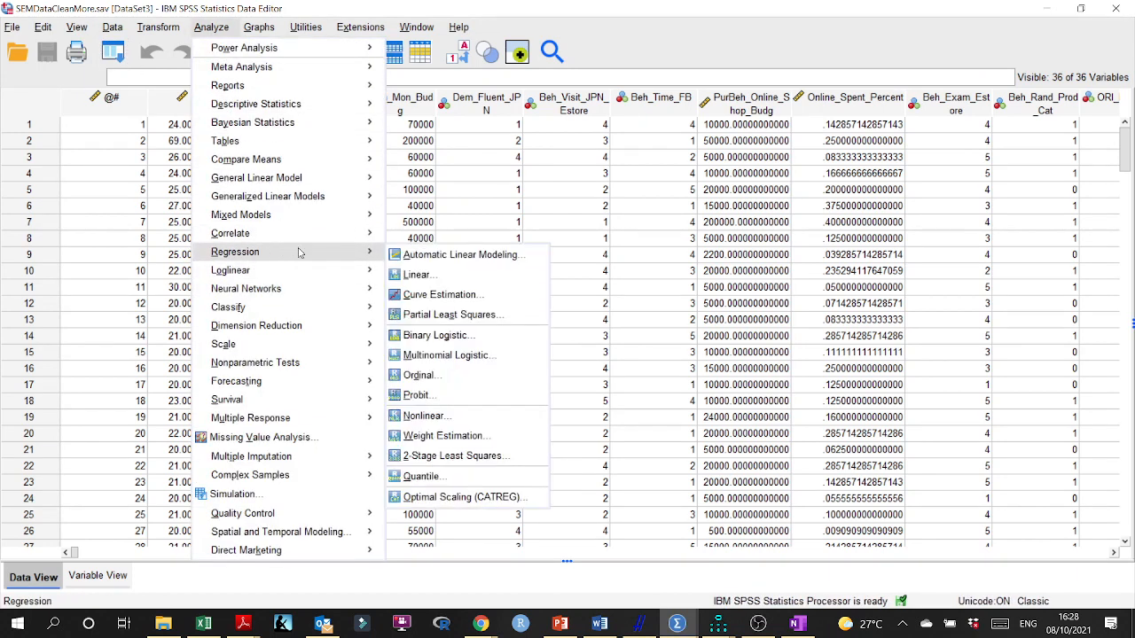
{"action": "left_click", "coordinate": [421, 275]}
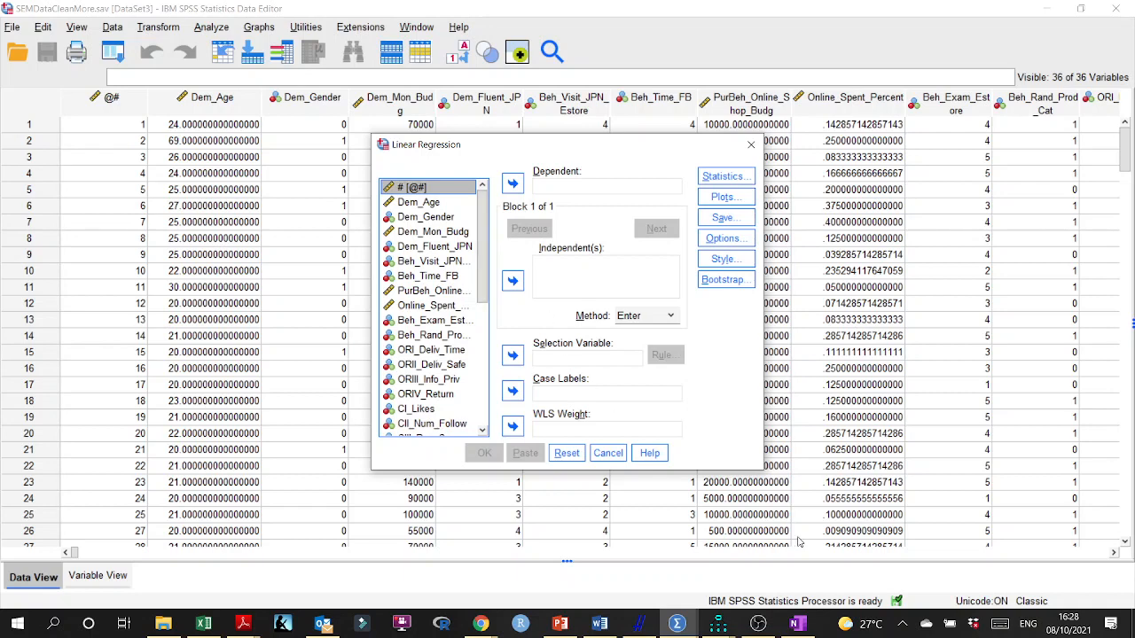
Step: Check the indicators in the Amos CFA path diagram and the AffectiveTrust_1 row of Table 3 in the Word manuscript
{"action": "left_click", "coordinate": [716, 623]}
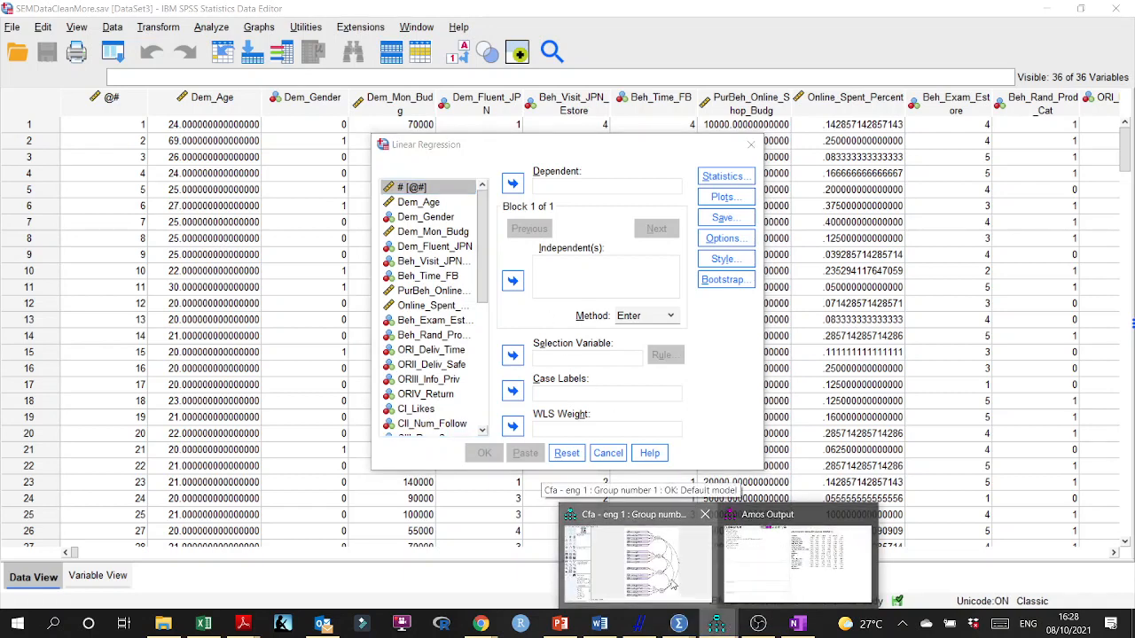
{"action": "left_click", "coordinate": [680, 592]}
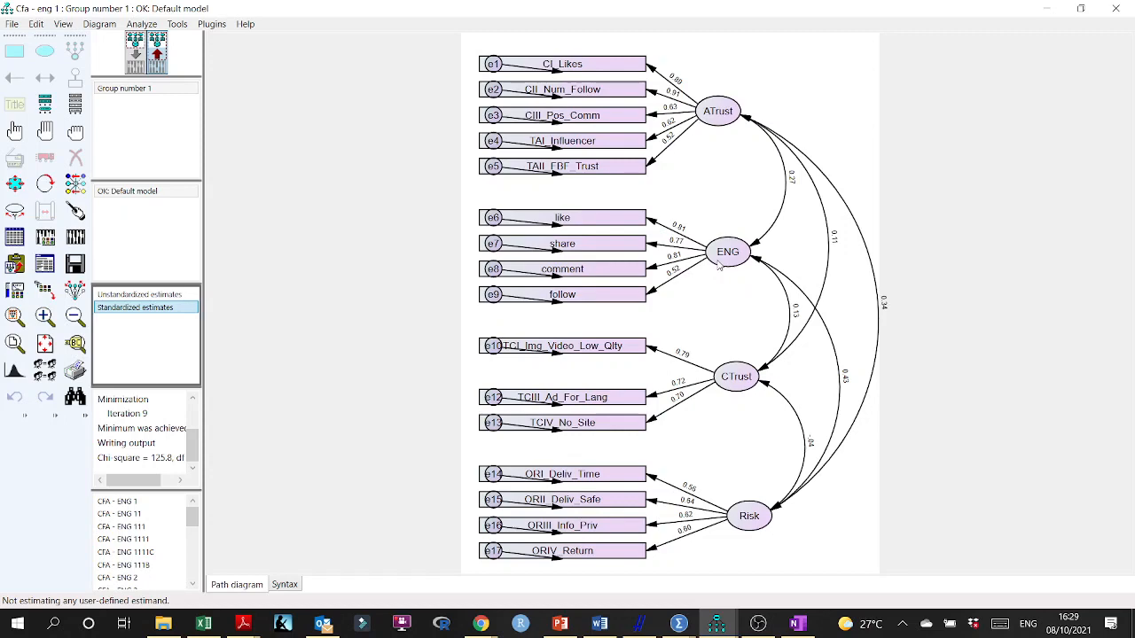
{"action": "left_click", "coordinate": [600, 623]}
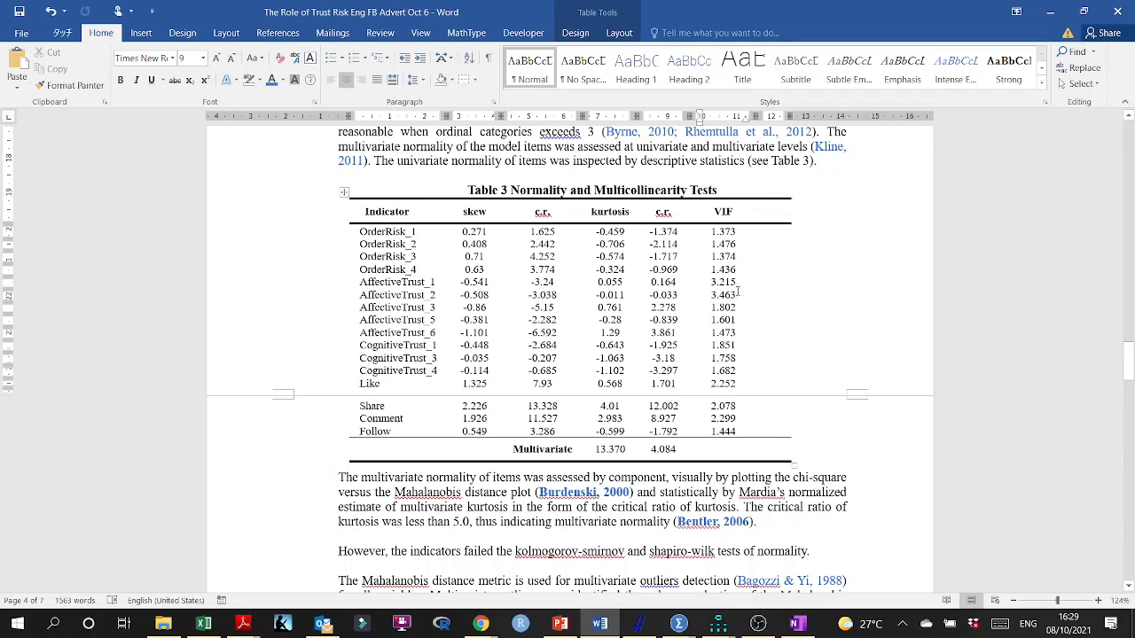
{"action": "left_click_drag", "start_coordinate": [735, 282], "coordinate": [397, 282]}
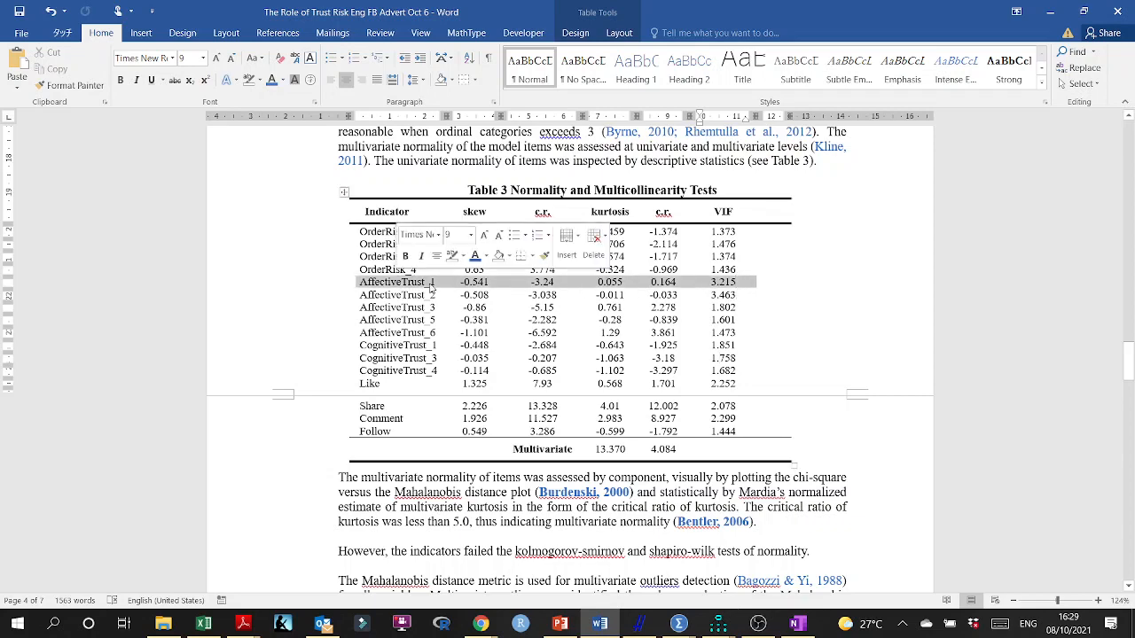
{"action": "left_click", "coordinate": [1050, 11]}
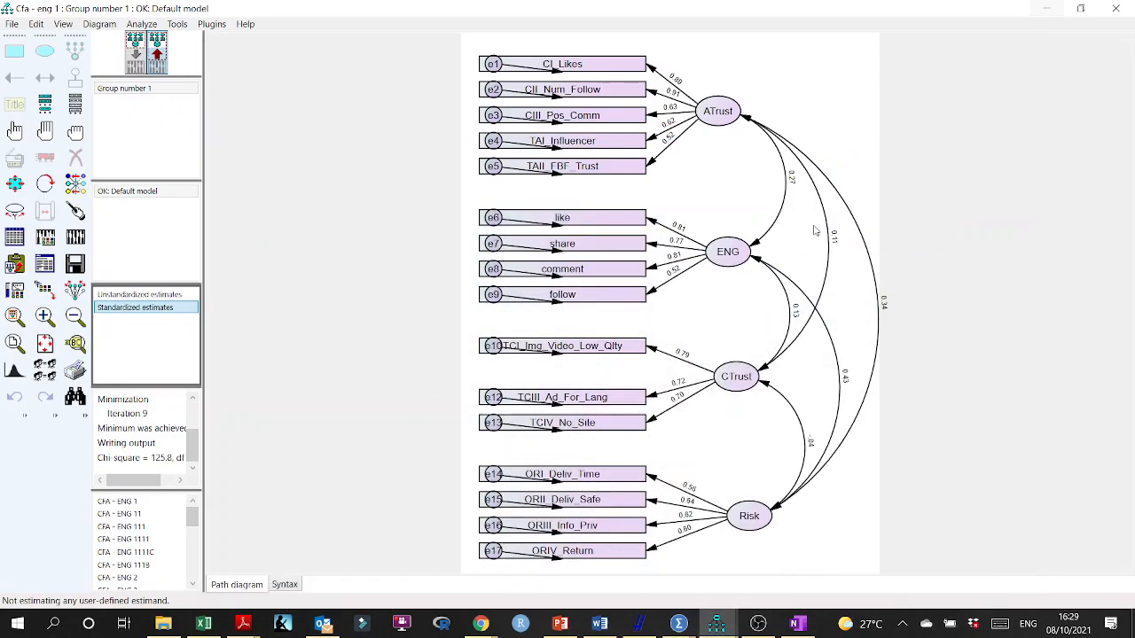
Step: Return to the SPSS Linear Regression, set # as the dependent variable and add ORI_Deliv_Time through ORIV_Return as independents
{"action": "left_click", "coordinate": [679, 625]}
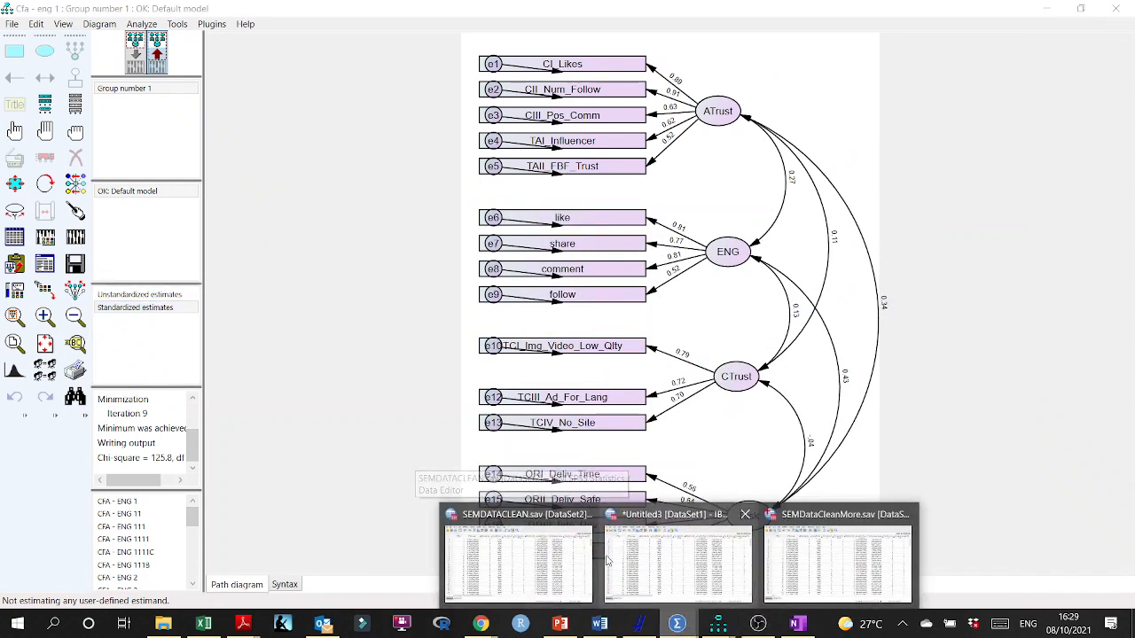
{"action": "left_click", "coordinate": [542, 572]}
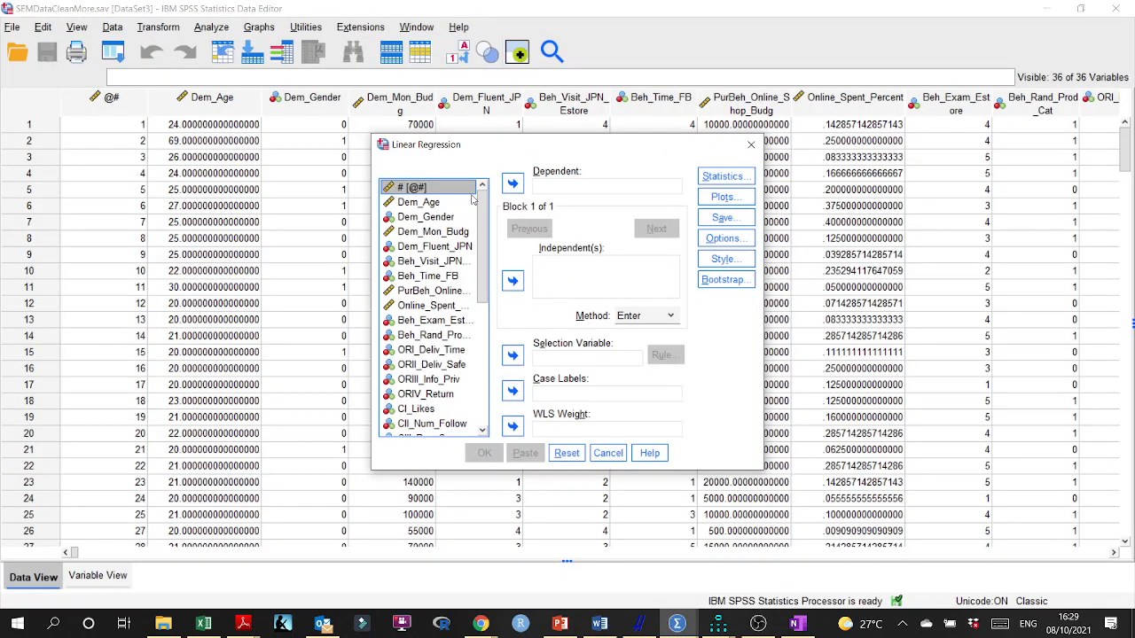
{"action": "left_click", "coordinate": [512, 183]}
{"action": "left_click_drag", "start_coordinate": [479, 224], "coordinate": [480, 278]}
{"action": "left_click", "coordinate": [436, 239]}
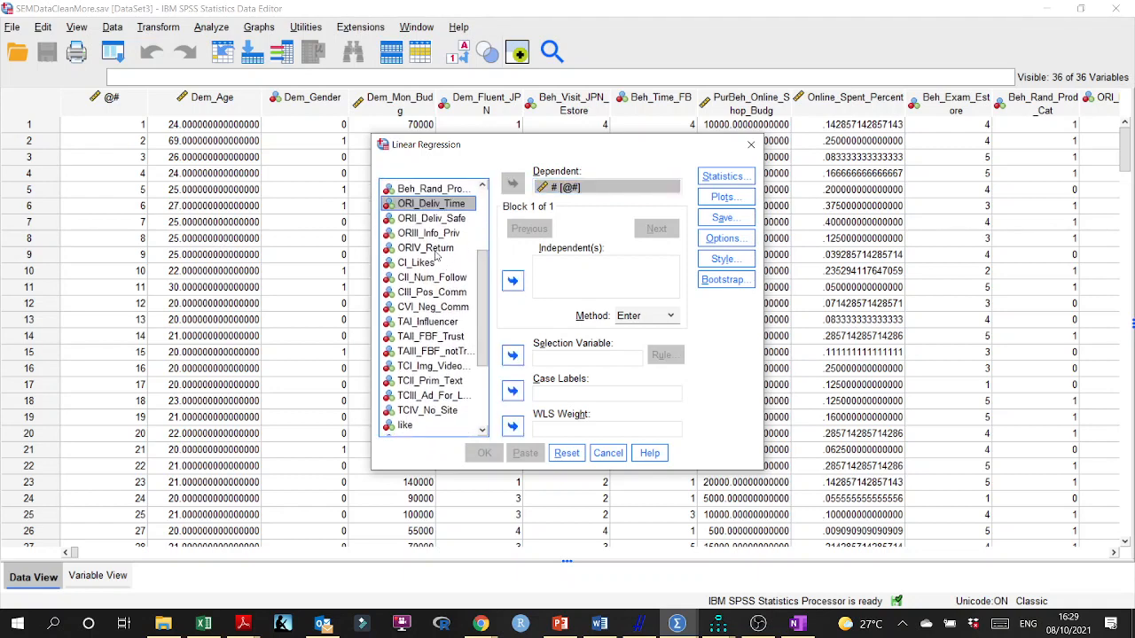
{"action": "left_click", "coordinate": [434, 248], "text": "shift"}
{"action": "left_click", "coordinate": [513, 280]}
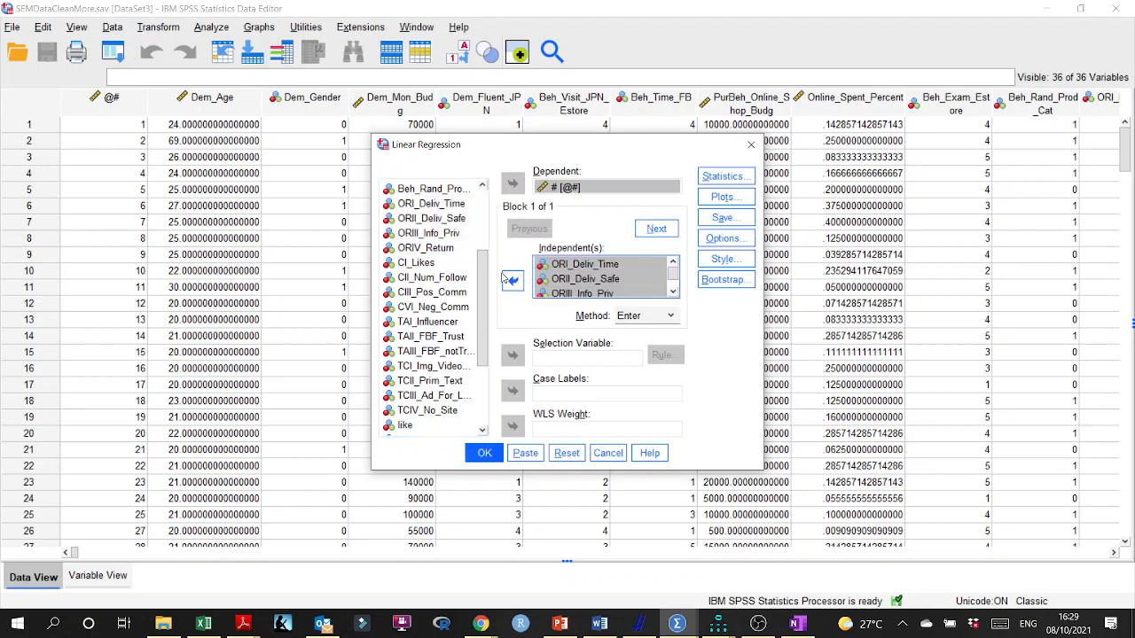
Step: Add CI_Likes, CII_Num_Follow, CIII_Pos_Comm, TAI_Influencer, TAII_FBF_Trust and TCI_Img_Video_Low_Qlty to the independent variables
{"action": "left_click", "coordinate": [435, 264]}
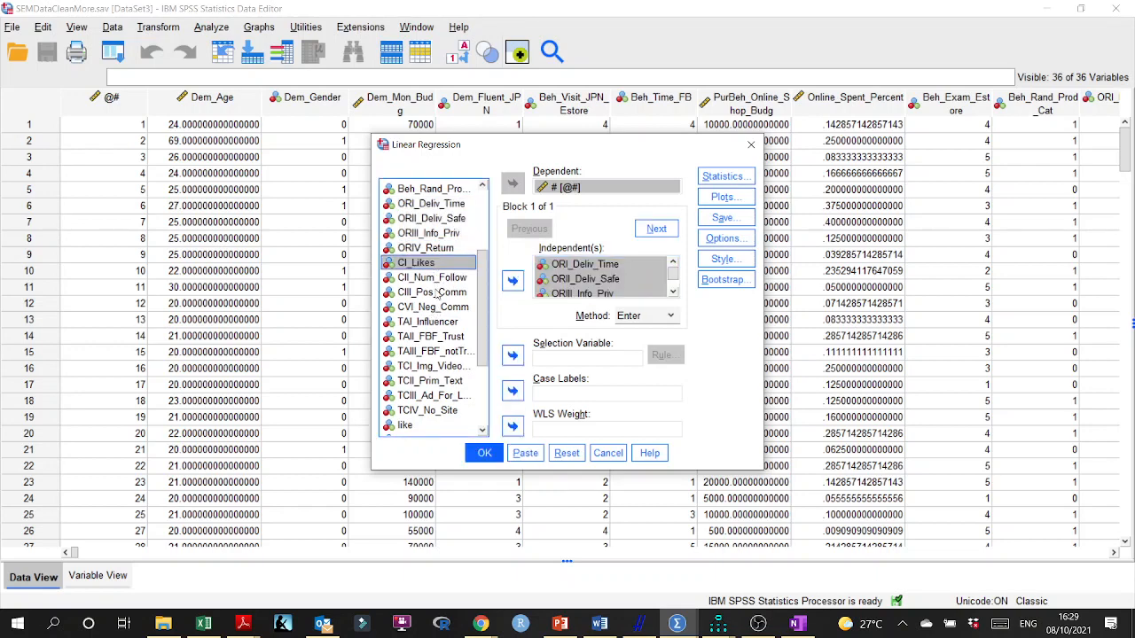
{"action": "left_click", "coordinate": [434, 293], "text": "shift"}
{"action": "left_click", "coordinate": [513, 280]}
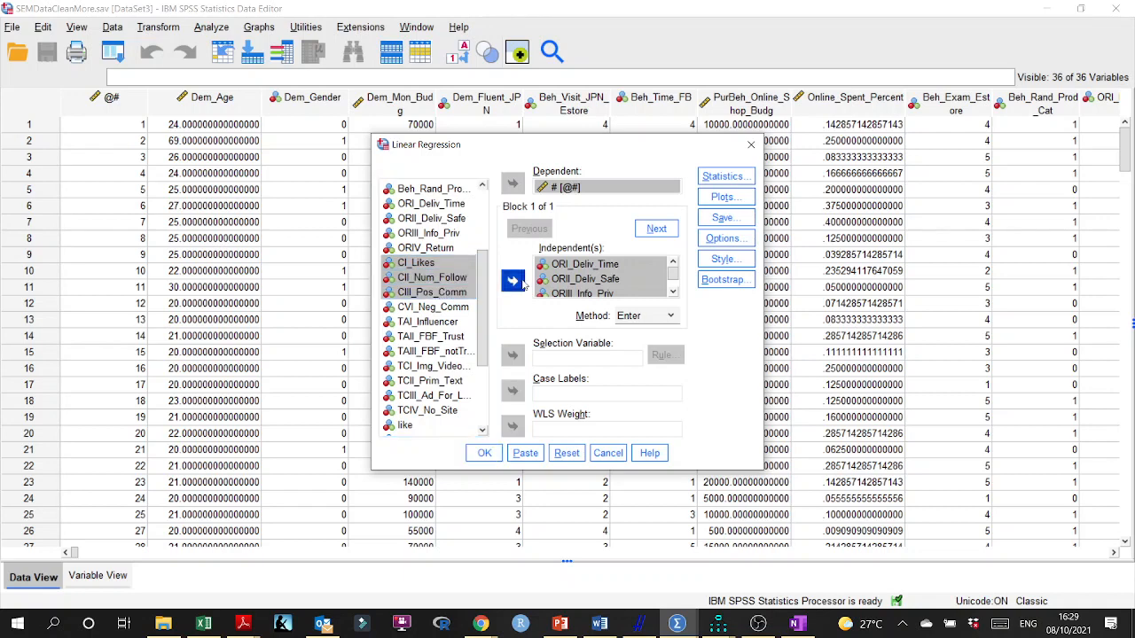
{"action": "left_click", "coordinate": [443, 321]}
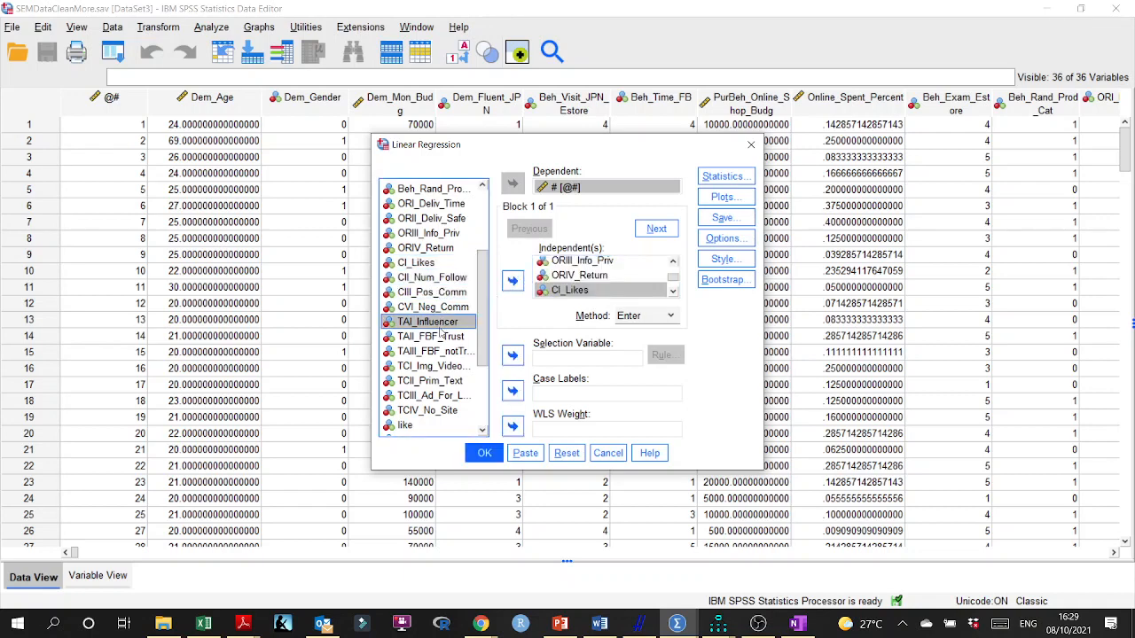
{"action": "left_click", "coordinate": [443, 336], "text": "shift"}
{"action": "left_click", "coordinate": [514, 289]}
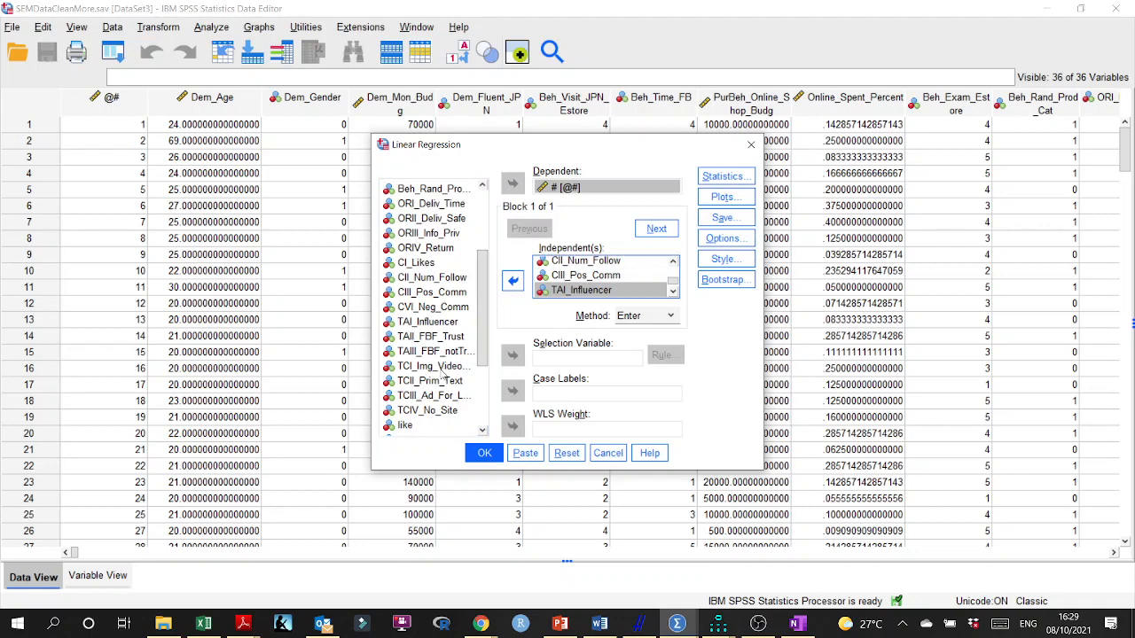
{"action": "left_click", "coordinate": [445, 367]}
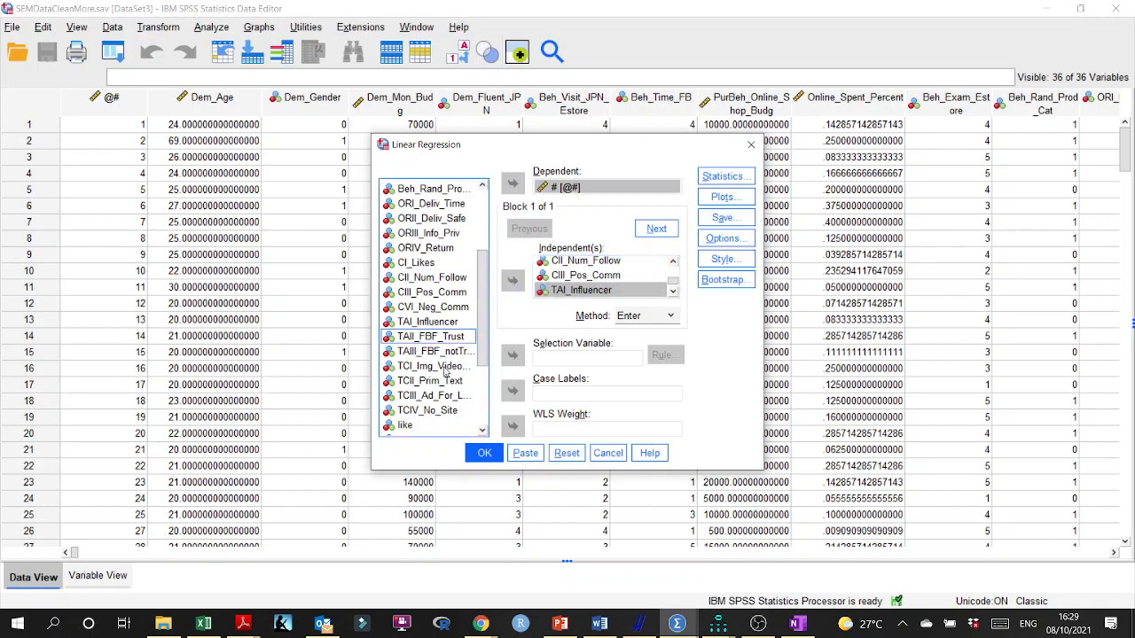
{"action": "left_click", "coordinate": [512, 280]}
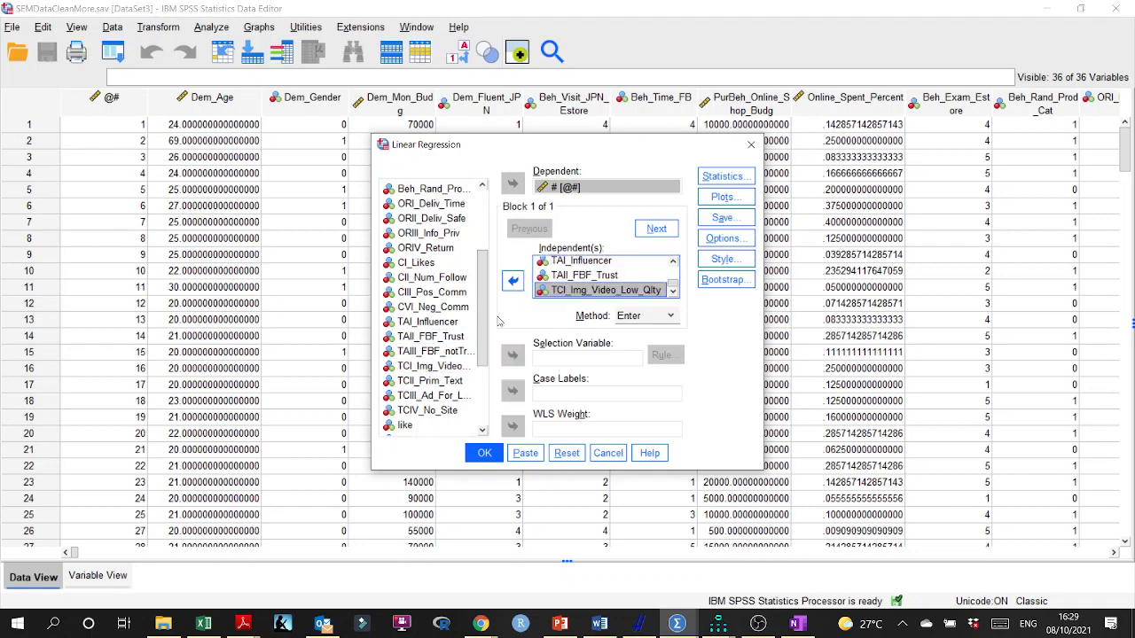
Step: Add TCIII_Ad_For_Lang, TCIV_No_Site, like, share, comment and follow to the independent variables
{"action": "left_click", "coordinate": [445, 396]}
{"action": "left_click", "coordinate": [441, 412], "text": "ctrl"}
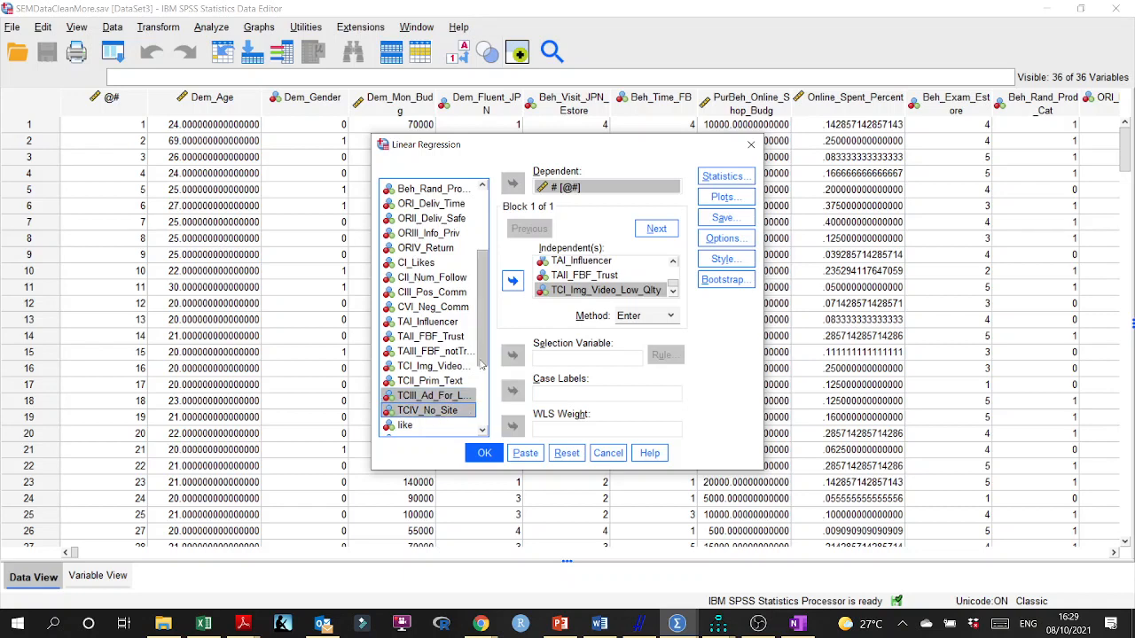
{"action": "scroll", "coordinate": [443, 390], "scroll_direction": "down", "scroll_amount": 2}
{"action": "left_click", "coordinate": [431, 388], "text": "shift"}
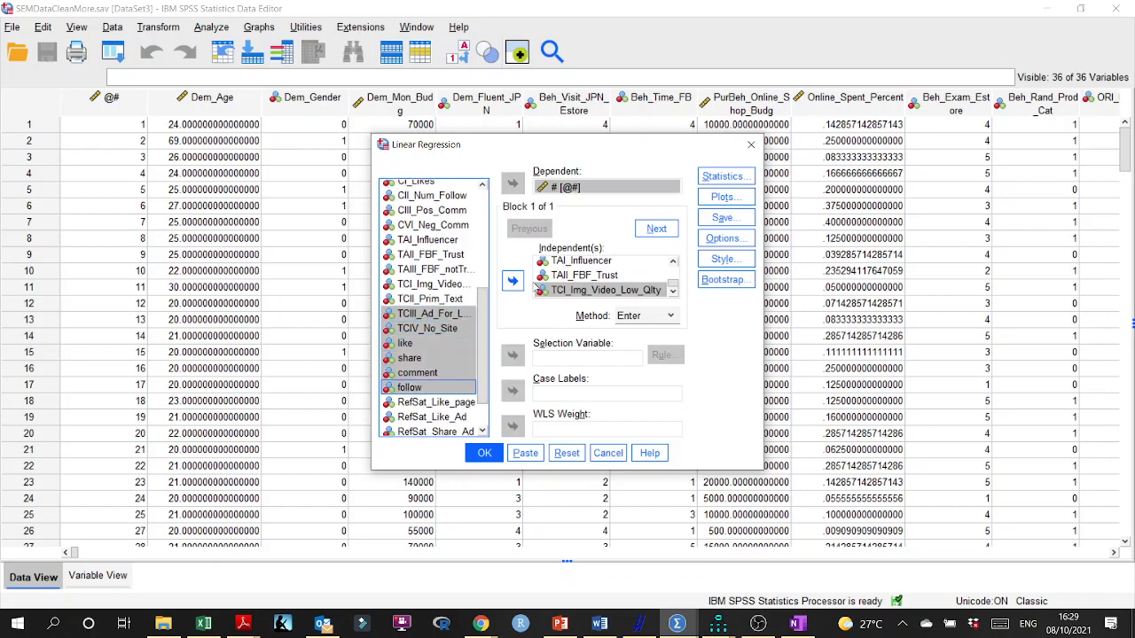
{"action": "left_click", "coordinate": [512, 280]}
Step: Enable Collinearity diagnostics for the regression, look through the residual plot options and run the analysis
{"action": "left_click", "coordinate": [718, 178]}
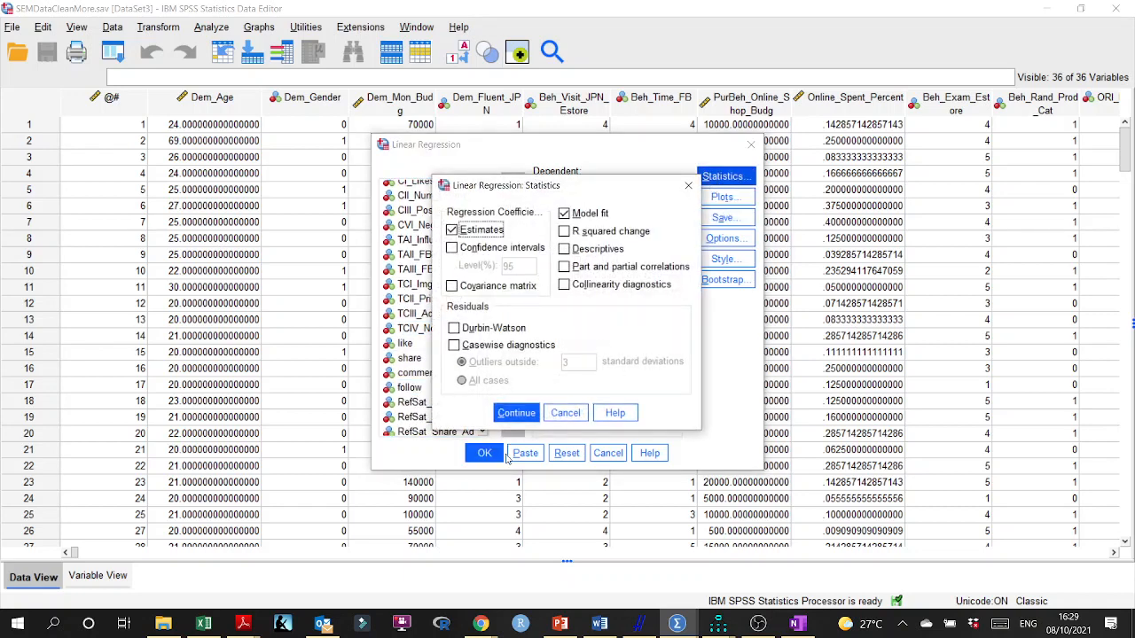
{"action": "left_click", "coordinate": [563, 284]}
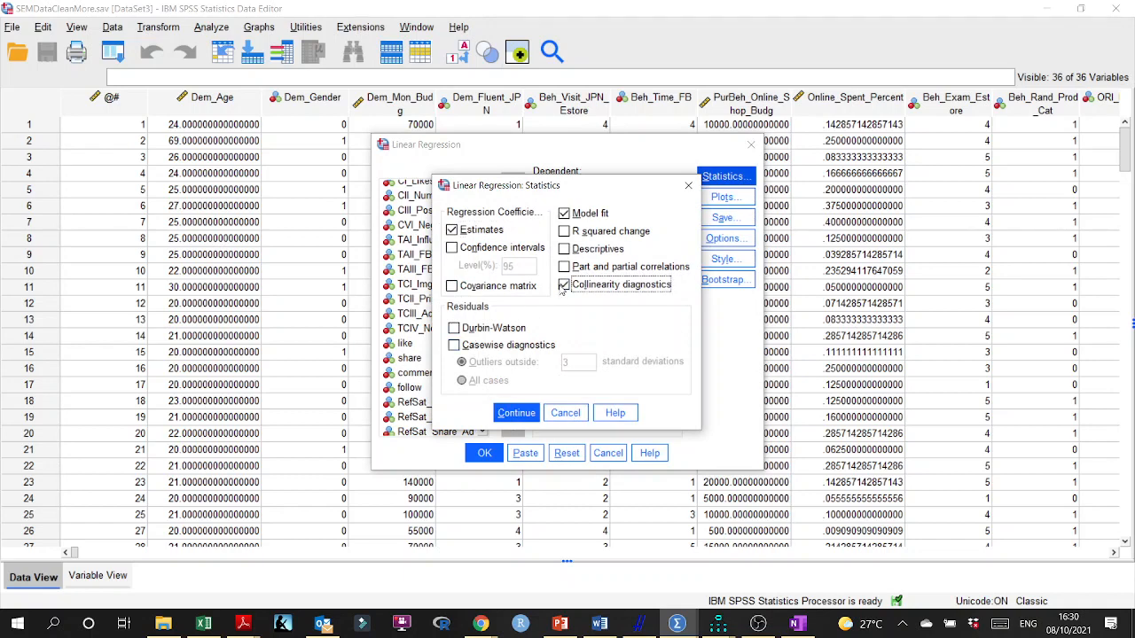
{"action": "left_click", "coordinate": [523, 415]}
{"action": "left_click", "coordinate": [722, 196]}
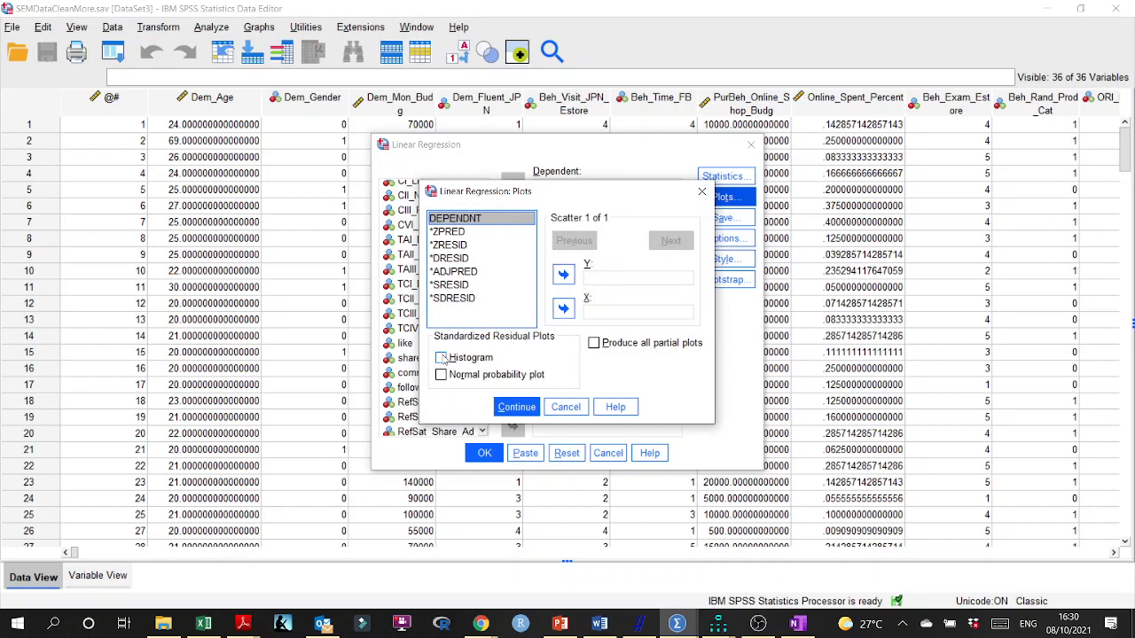
{"action": "left_click", "coordinate": [441, 357]}
{"action": "left_click", "coordinate": [518, 407]}
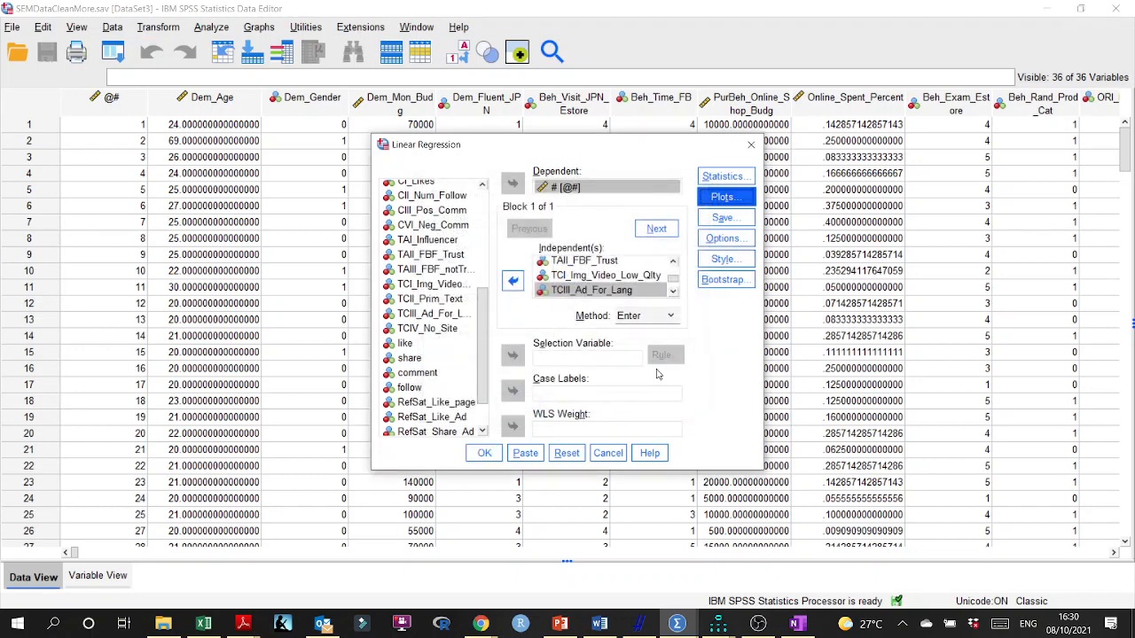
{"action": "left_click", "coordinate": [483, 453]}
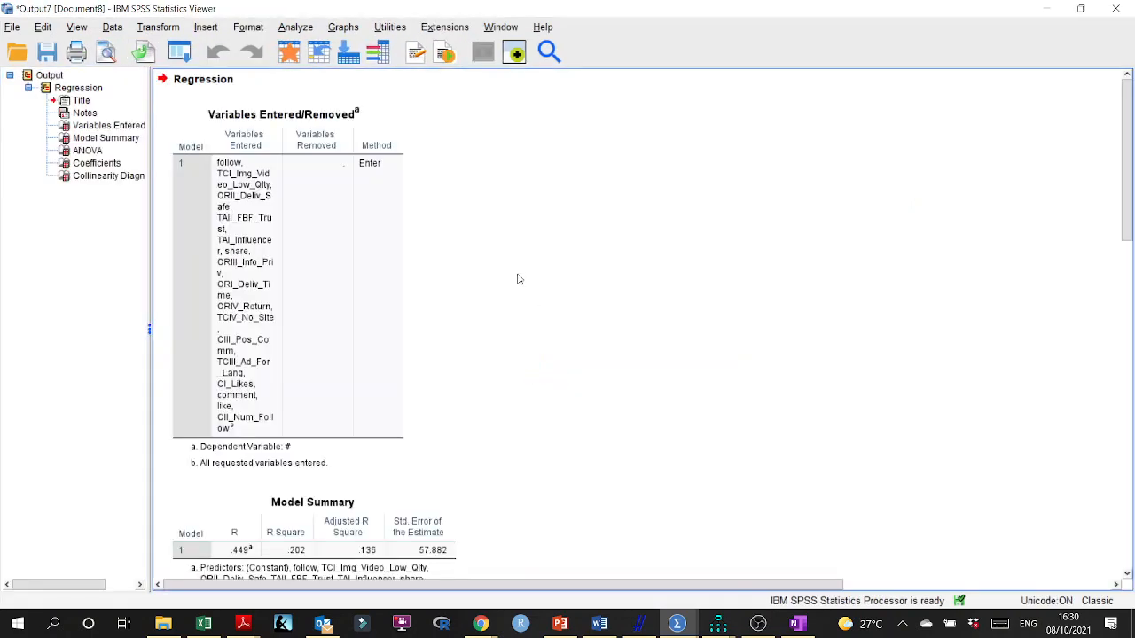
Step: Review the VIF values in the Coefficients table and close the regression output without saving
{"action": "scroll", "coordinate": [362, 263], "scroll_direction": "down", "scroll_amount": 10}
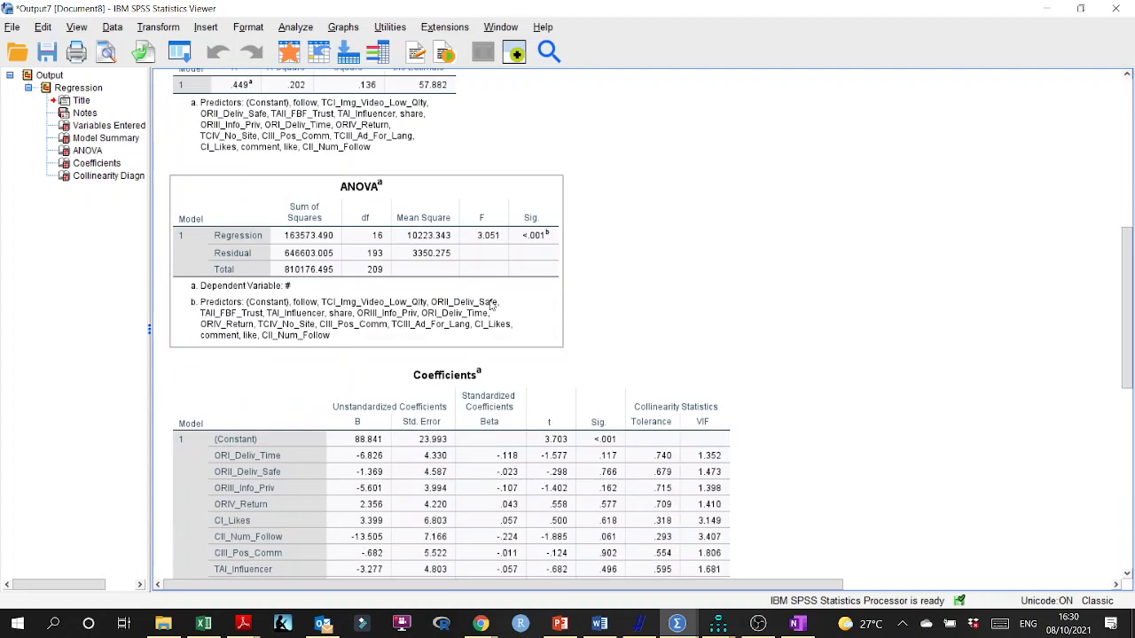
{"action": "scroll", "coordinate": [492, 305], "scroll_direction": "down", "scroll_amount": 5}
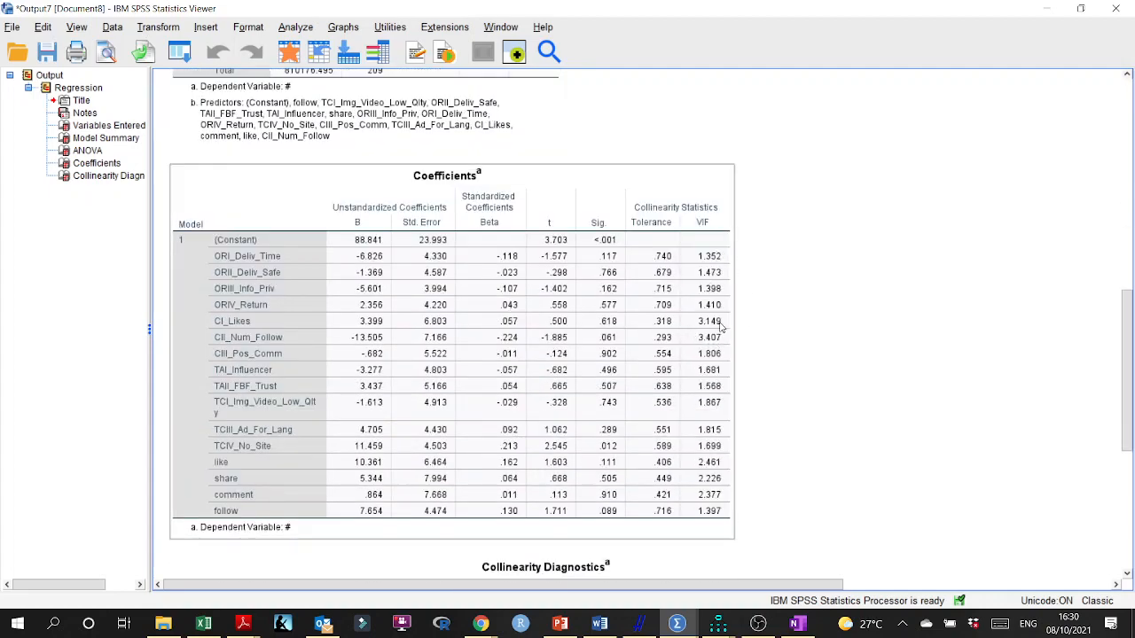
{"action": "left_click", "coordinate": [1116, 9]}
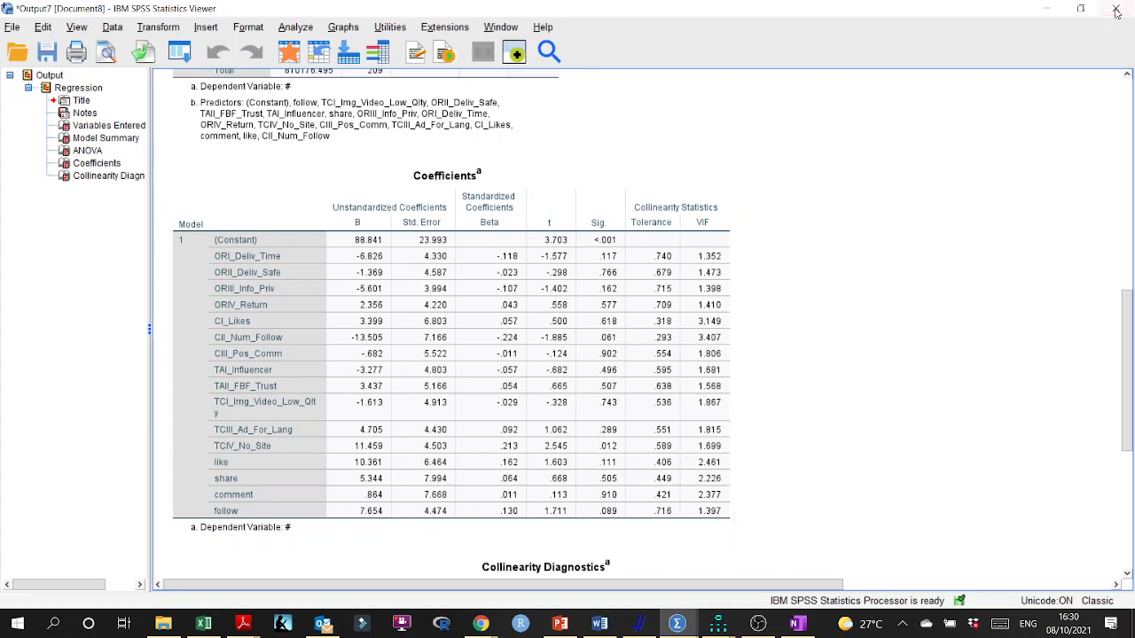
{"action": "left_click", "coordinate": [572, 333]}
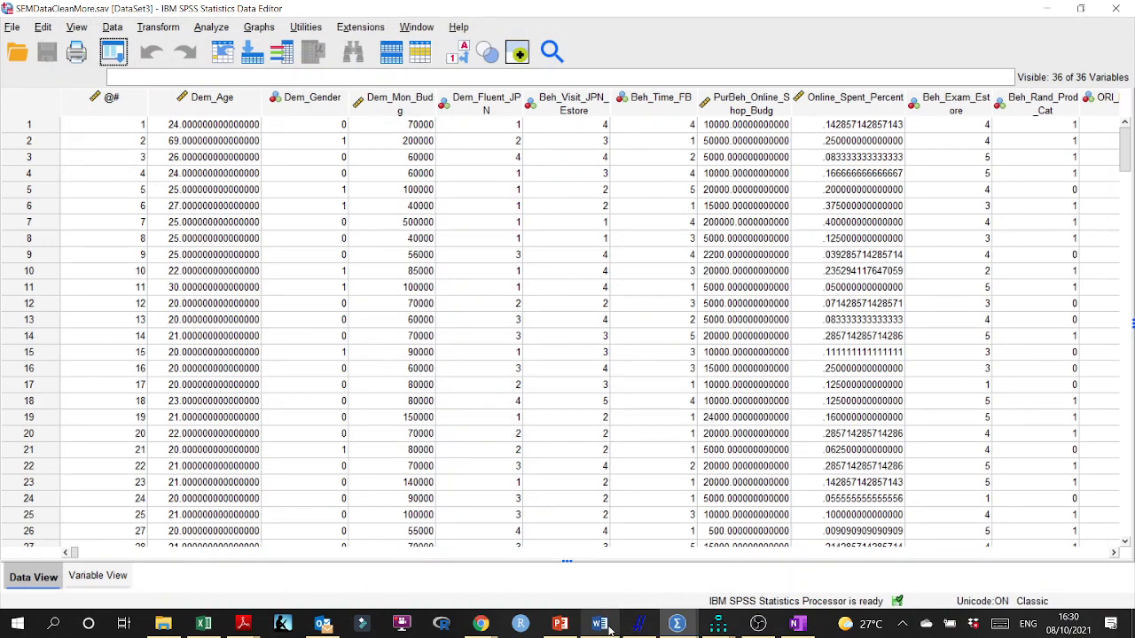
Step: Switch to the Word manuscript and review the VIF column of Table 3 against the regression output
{"action": "mouse_move", "coordinate": [607, 629]}
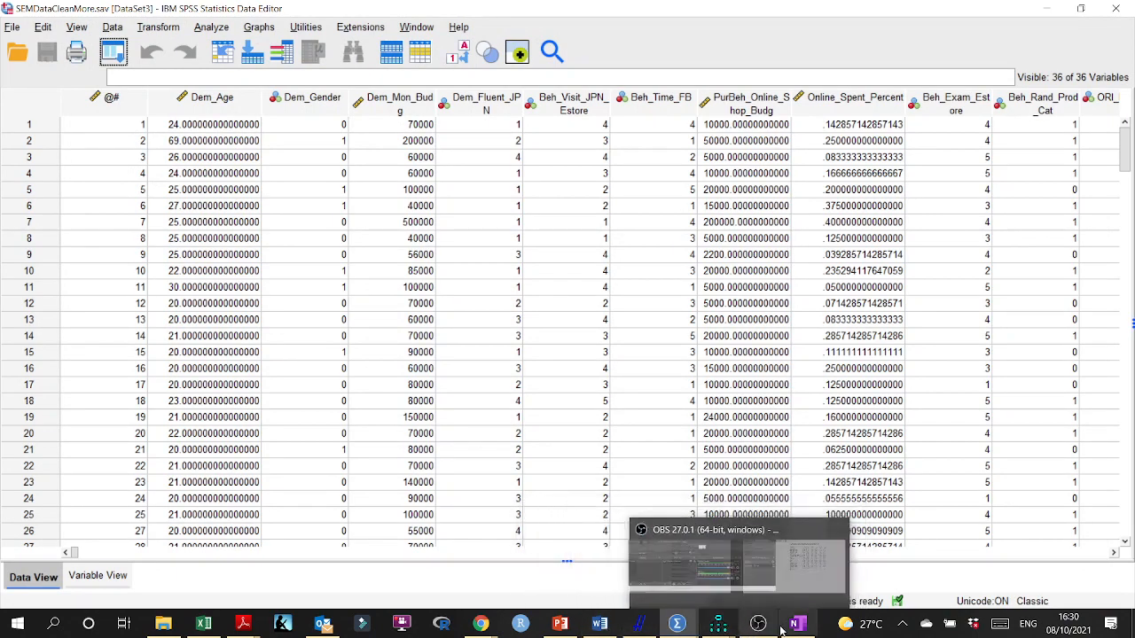
{"action": "left_click", "coordinate": [599, 624]}
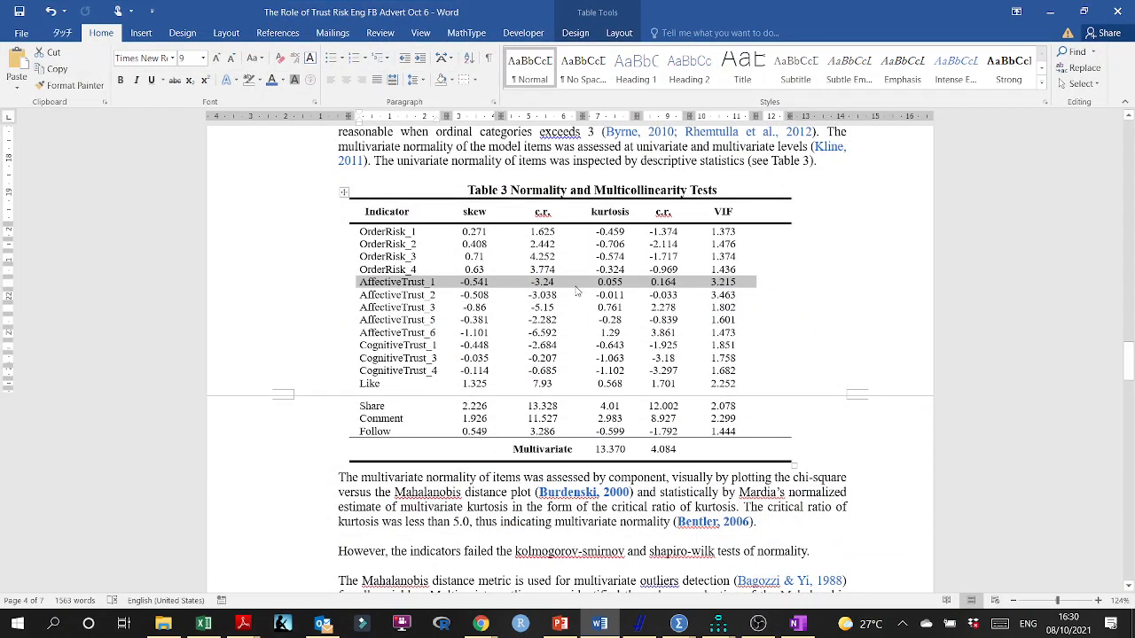
{"action": "left_click", "coordinate": [736, 285]}
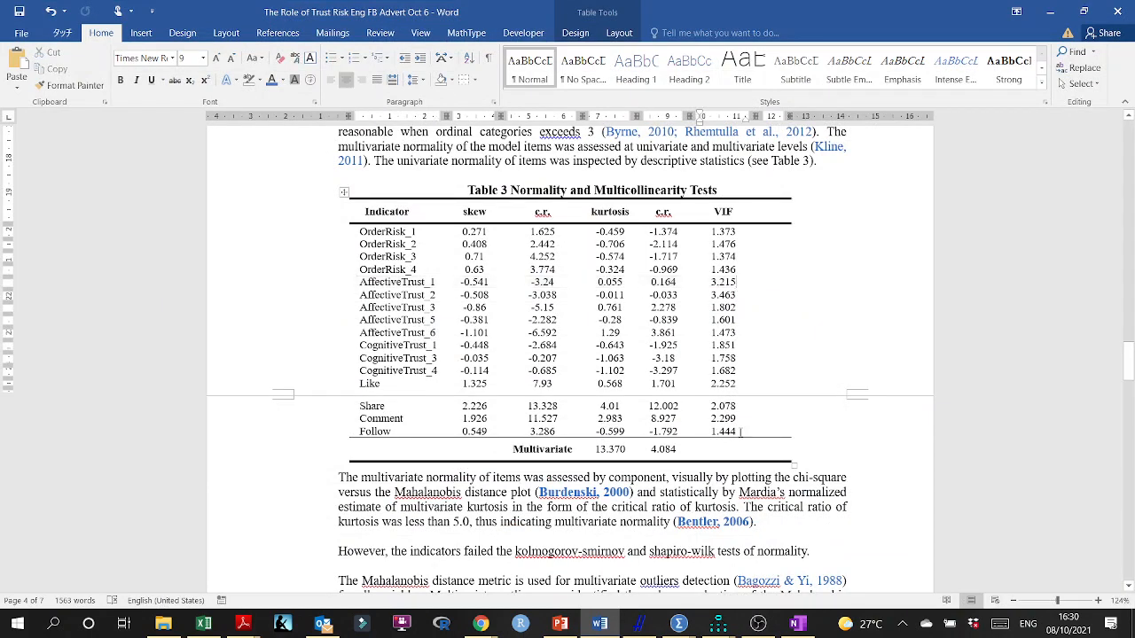
{"action": "left_click", "coordinate": [638, 623]}
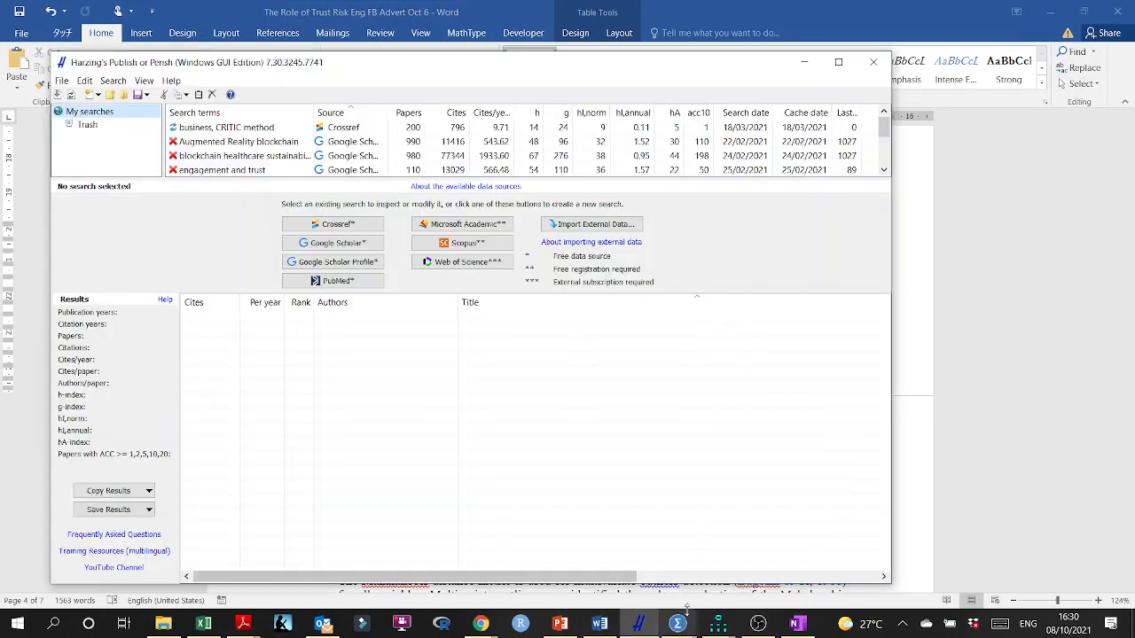
Step: Close Publish or Perish, switch to the SEMDATACLEAN.sav data in SPSS and rerun the linear regression with its existing settings
{"action": "left_click", "coordinate": [873, 62]}
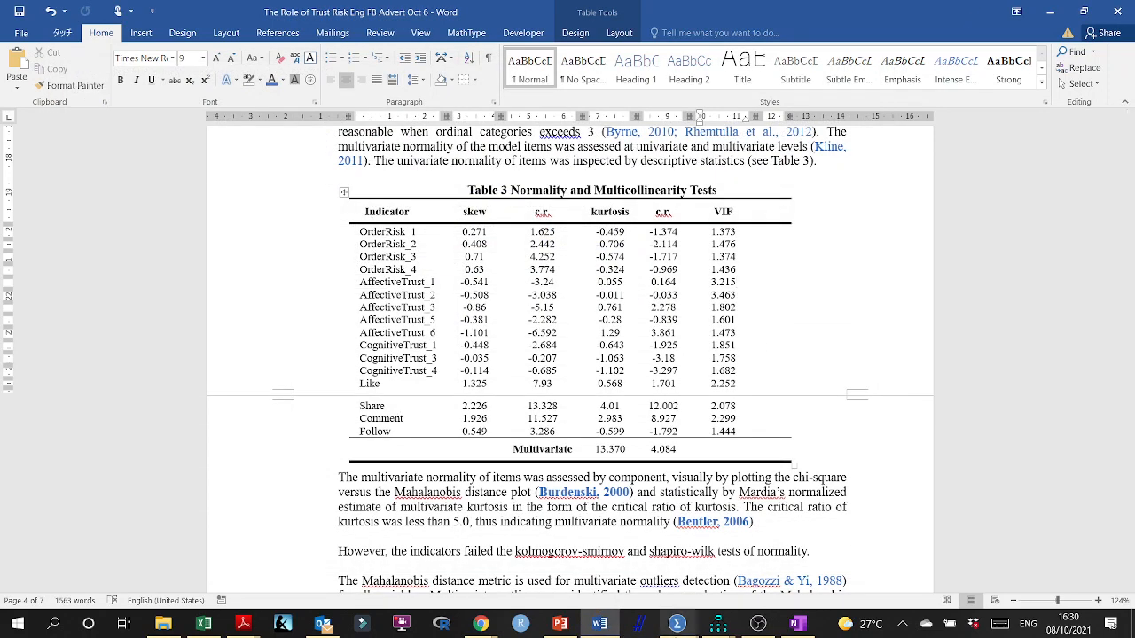
{"action": "mouse_move", "coordinate": [676, 623]}
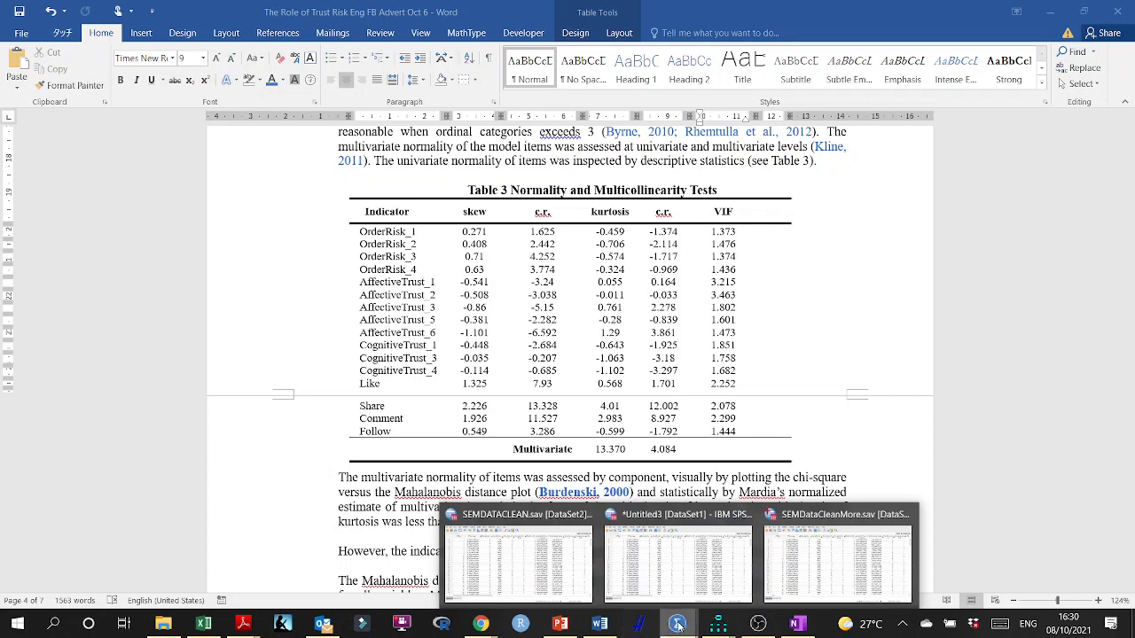
{"action": "mouse_move", "coordinate": [758, 623]}
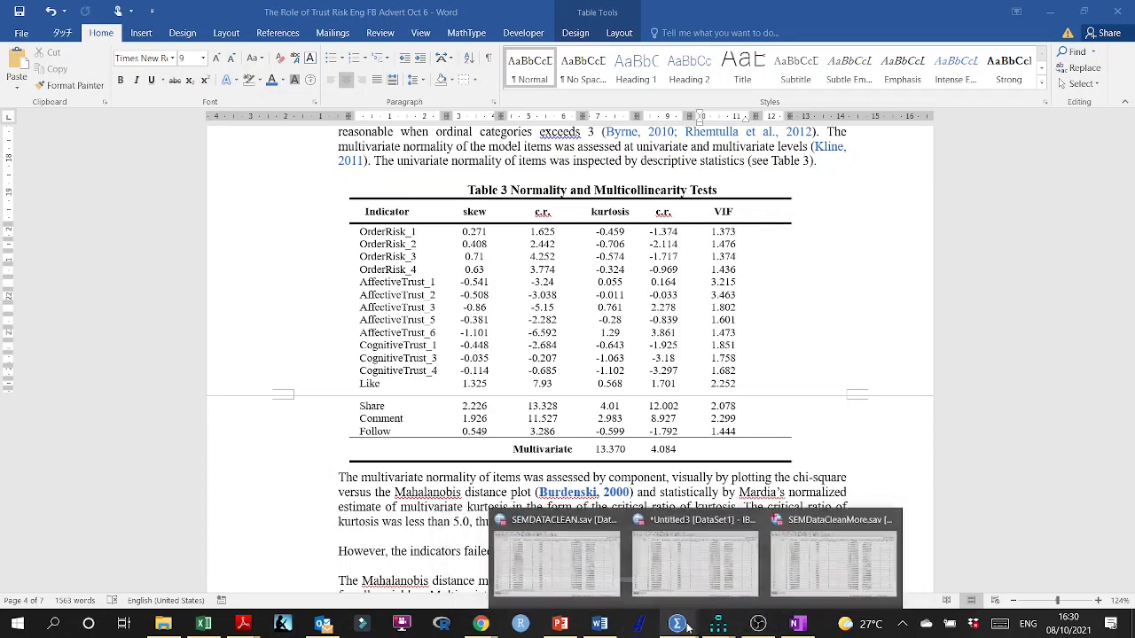
{"action": "left_click", "coordinate": [572, 565]}
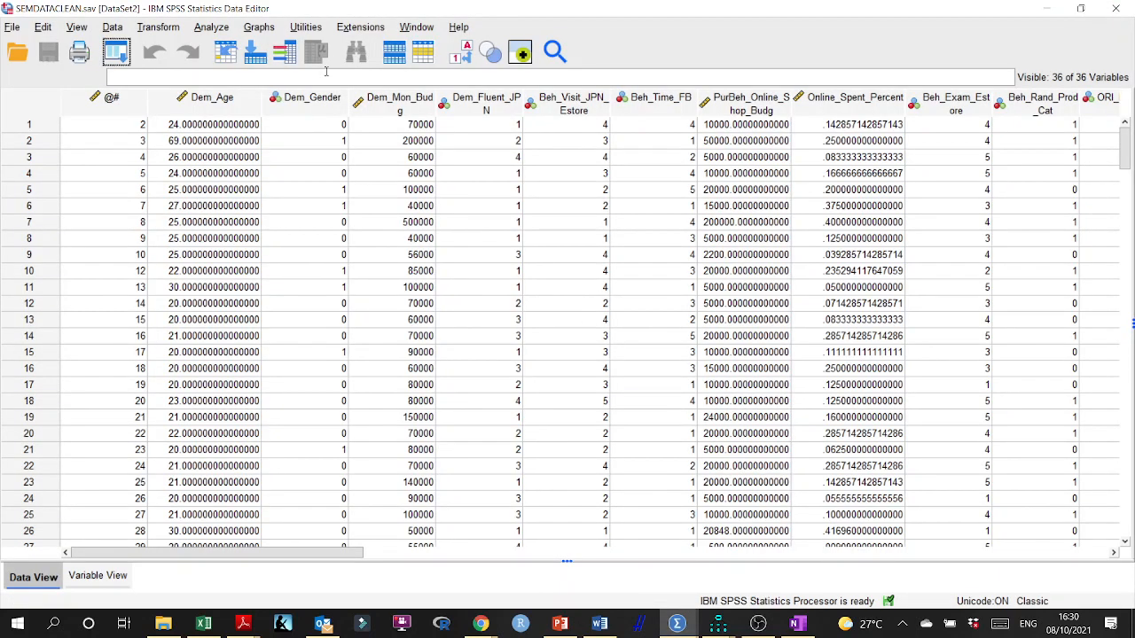
{"action": "left_click", "coordinate": [211, 27]}
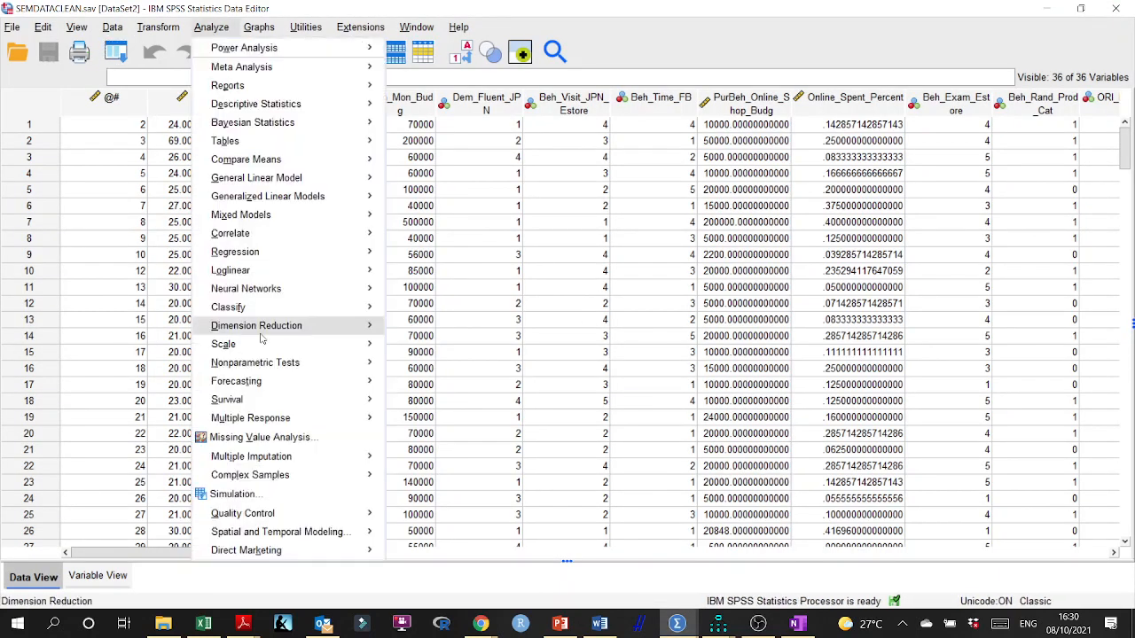
{"action": "mouse_move", "coordinate": [277, 256]}
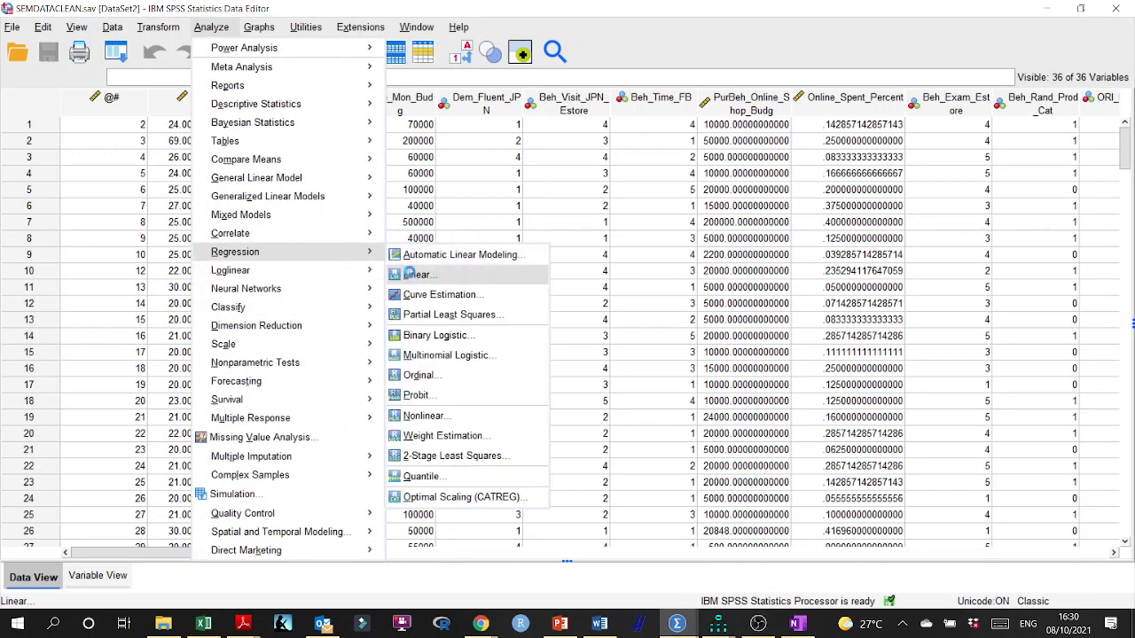
{"action": "left_click", "coordinate": [409, 273]}
{"action": "left_click", "coordinate": [484, 453]}
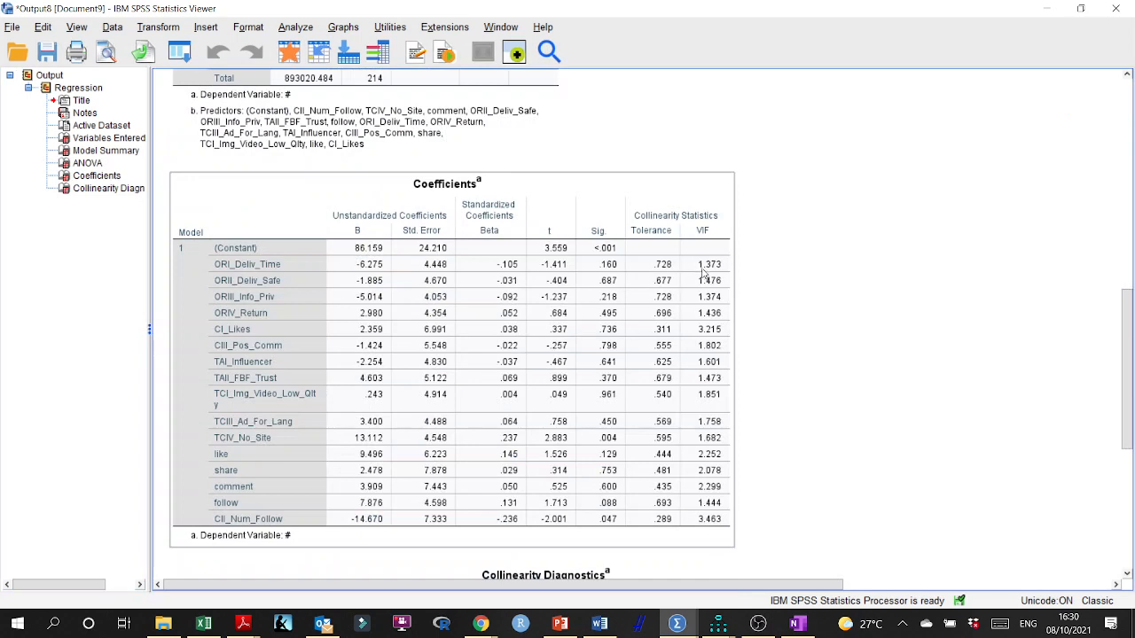
Step: Examine the VIF column of the Coefficients table down to CII_Num_Follow, and close the output without saving it
{"action": "left_click", "coordinate": [747, 359]}
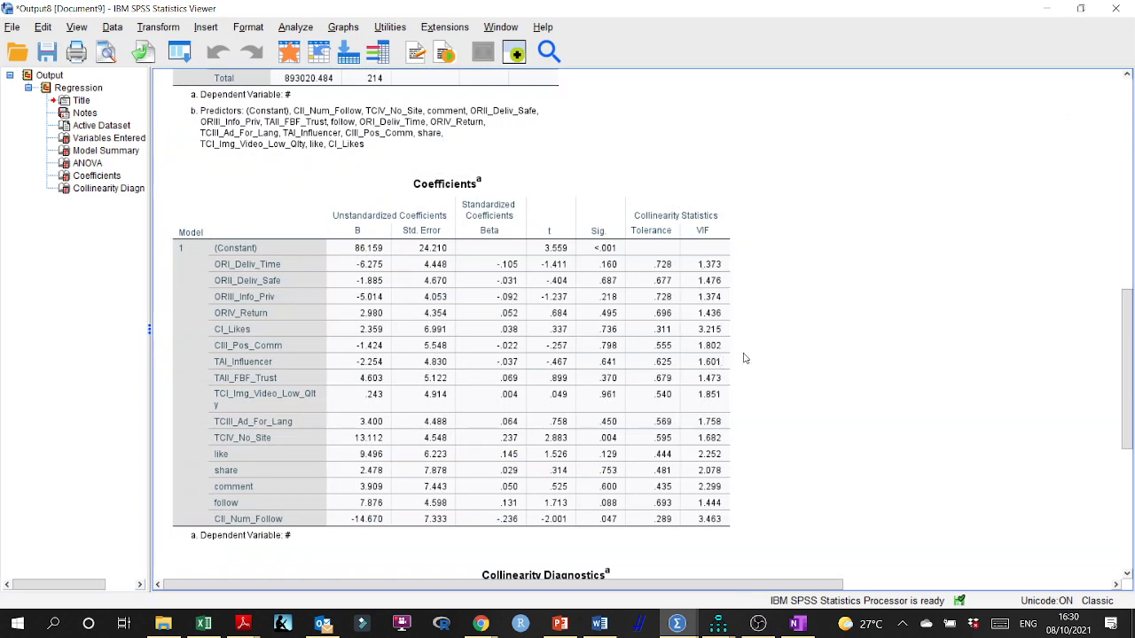
{"action": "left_click", "coordinate": [738, 341]}
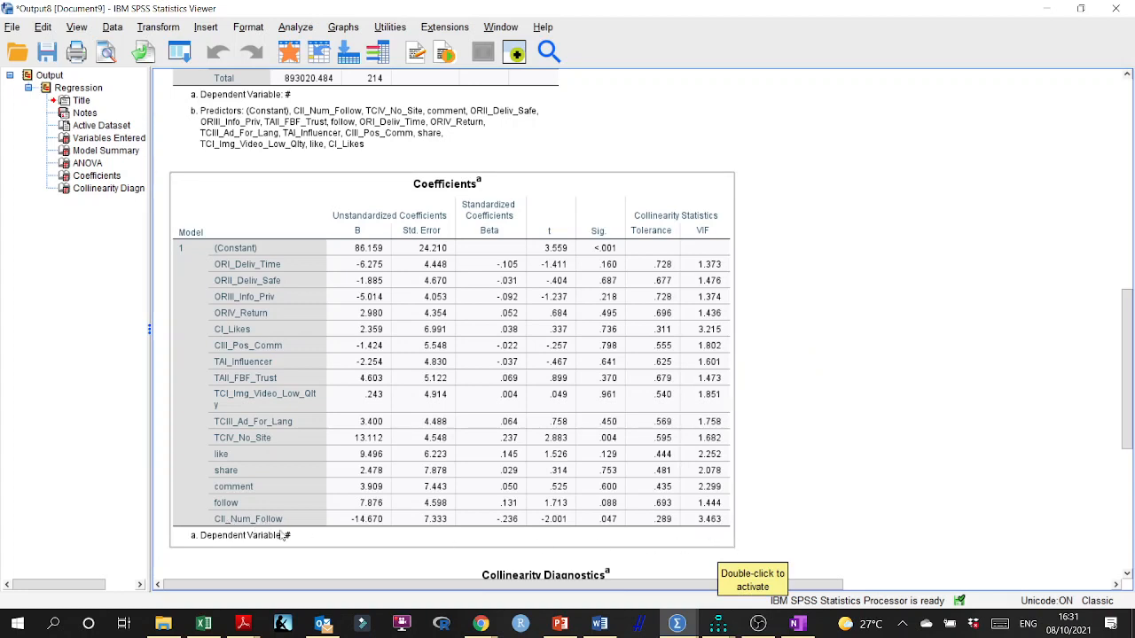
{"action": "left_click", "coordinate": [745, 538]}
{"action": "left_click", "coordinate": [708, 527]}
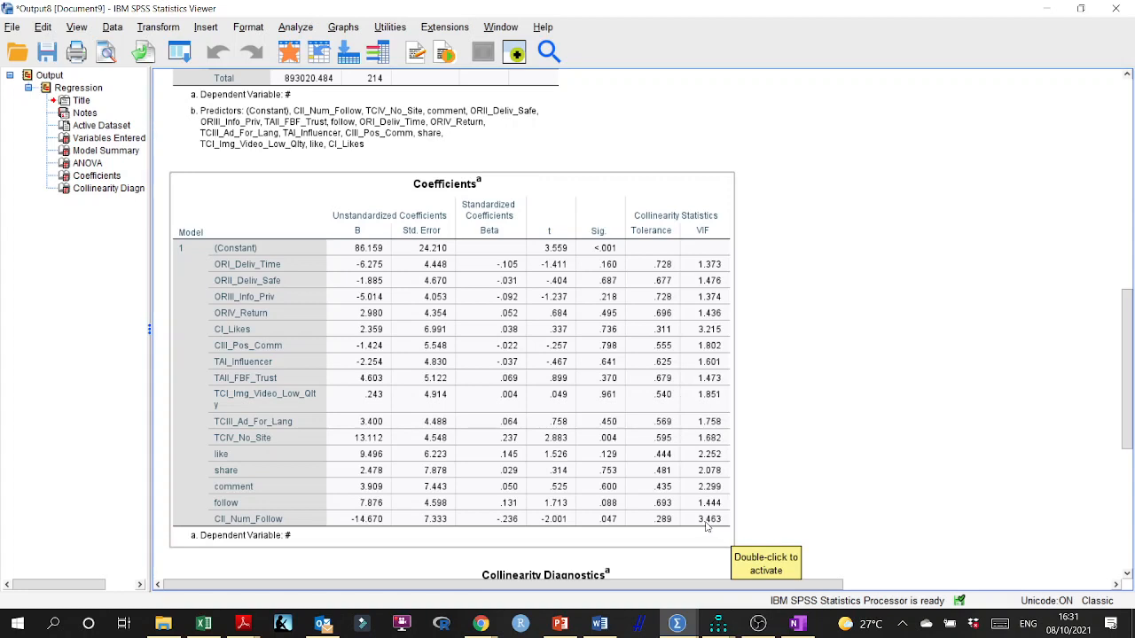
{"action": "left_click", "coordinate": [930, 310]}
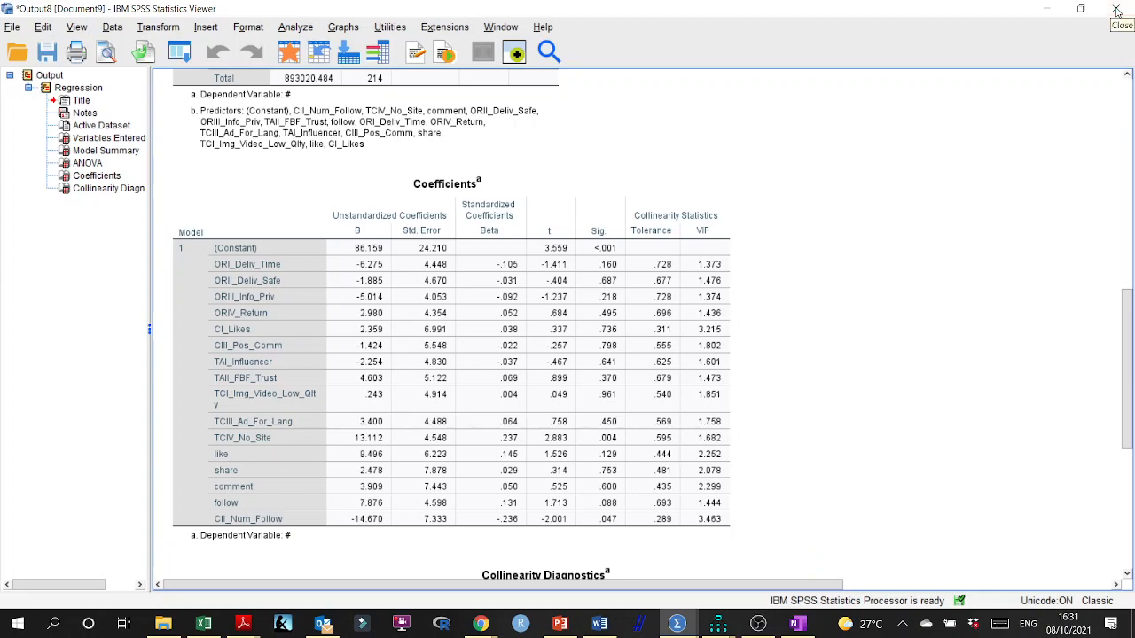
{"action": "left_click", "coordinate": [1118, 10]}
{"action": "left_click", "coordinate": [565, 330]}
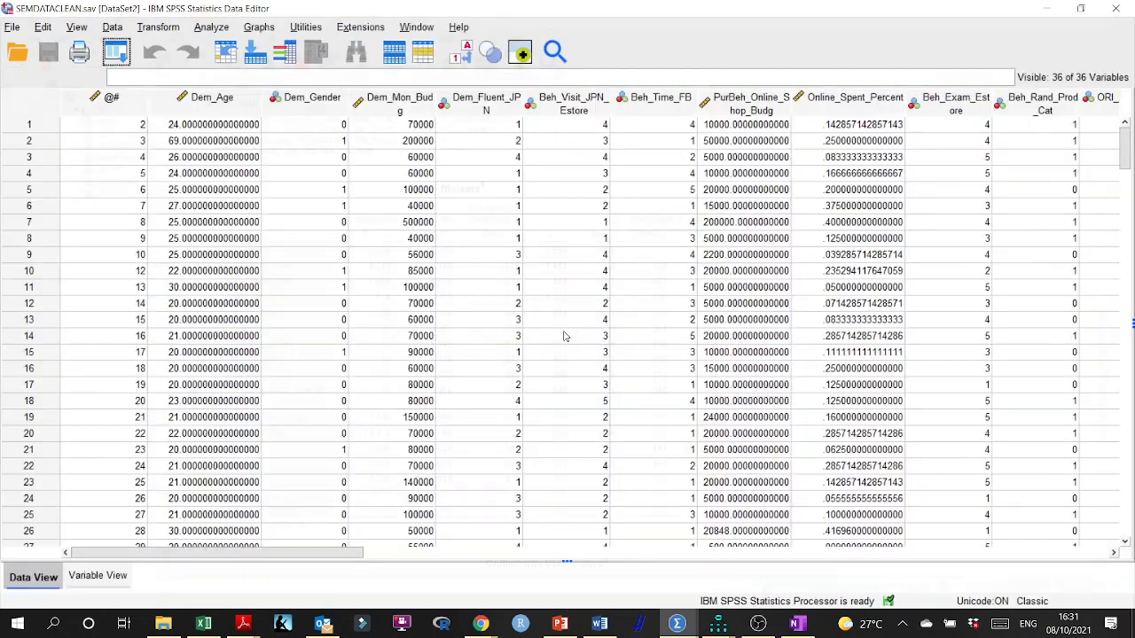
Step: Switch to the Word manuscript, head the empty last column of Table 3 "VIF Elimination" and widen it to fit the heading
{"action": "left_click", "coordinate": [599, 623]}
{"action": "scroll", "coordinate": [671, 377], "scroll_direction": "down", "scroll_amount": 1}
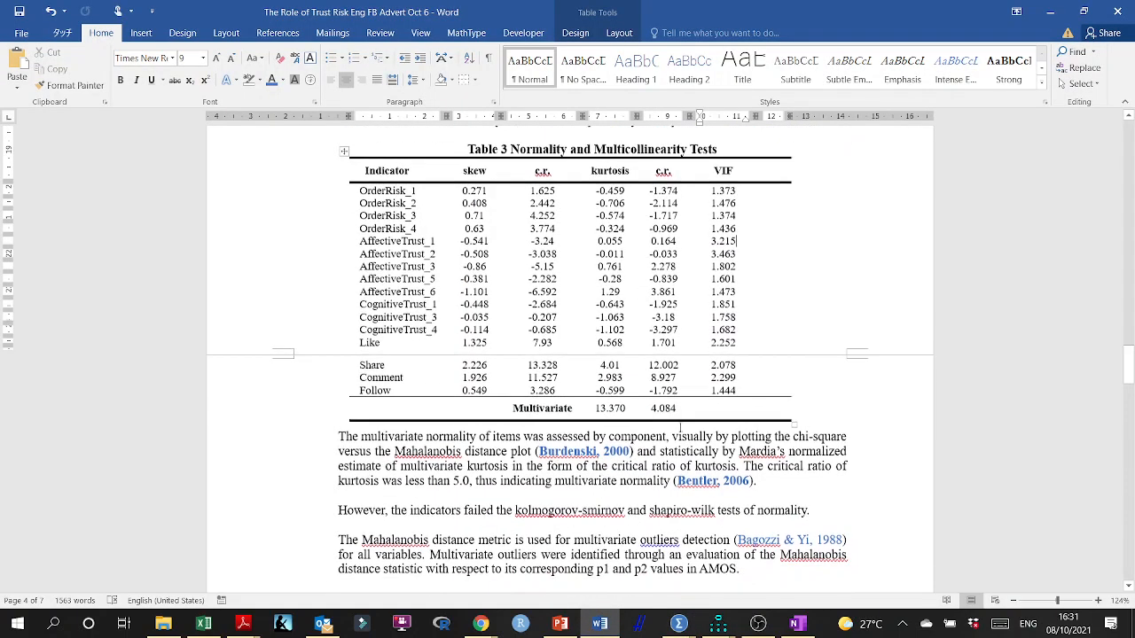
{"action": "left_click", "coordinate": [775, 171]}
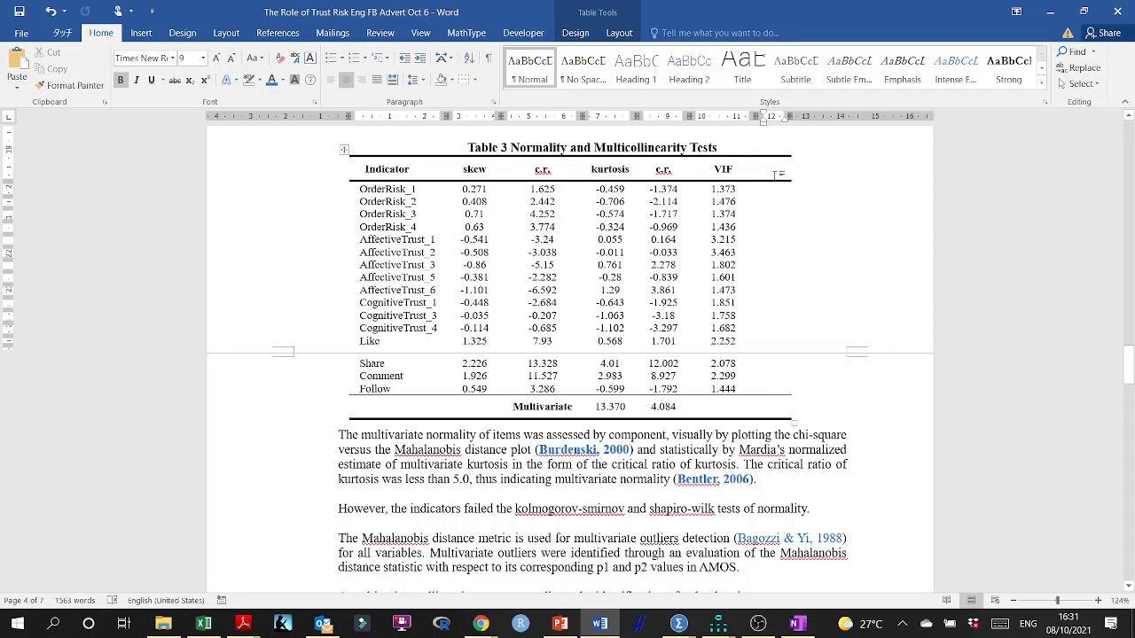
{"action": "type", "text": "VIF"}
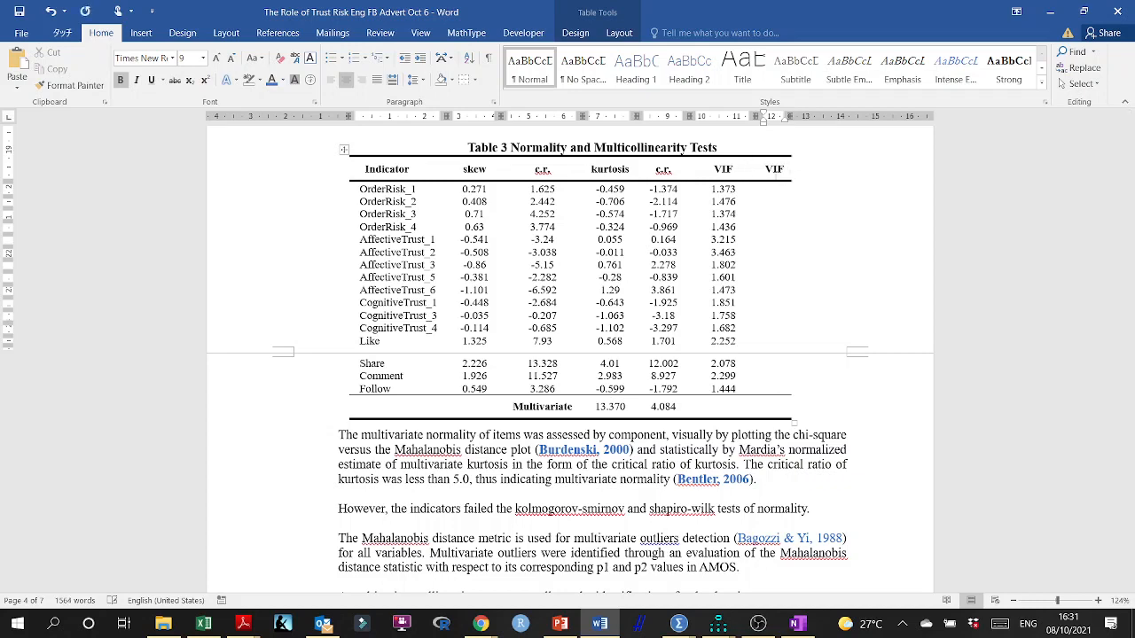
{"action": "type", "text": " Elimination"}
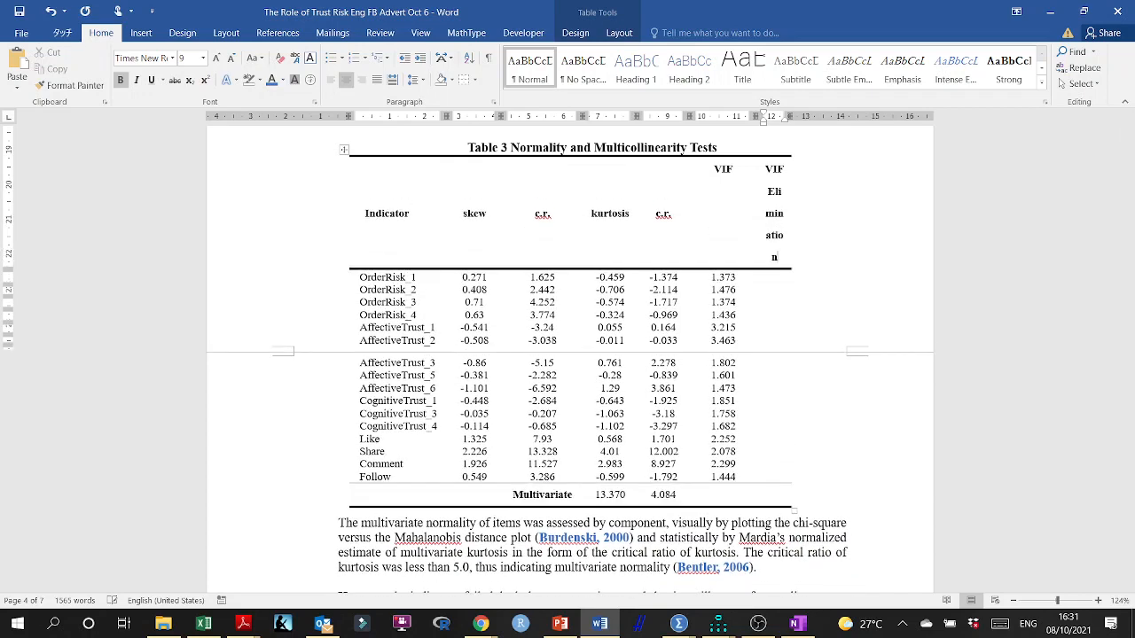
{"action": "left_click_drag", "start_coordinate": [790, 117], "coordinate": [826, 117]}
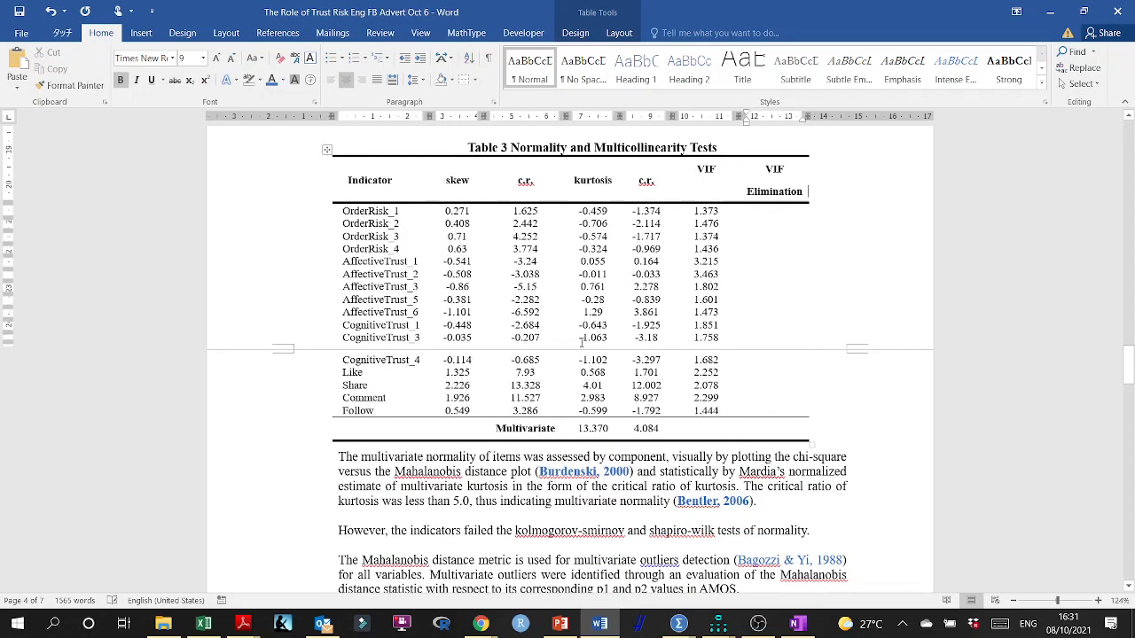
Step: Review the VIF columns of Table 3, the before and after elimination loadings in Table 1, and the reliability metrics in Table 2
{"action": "scroll", "coordinate": [618, 280], "scroll_direction": "up", "scroll_amount": 1}
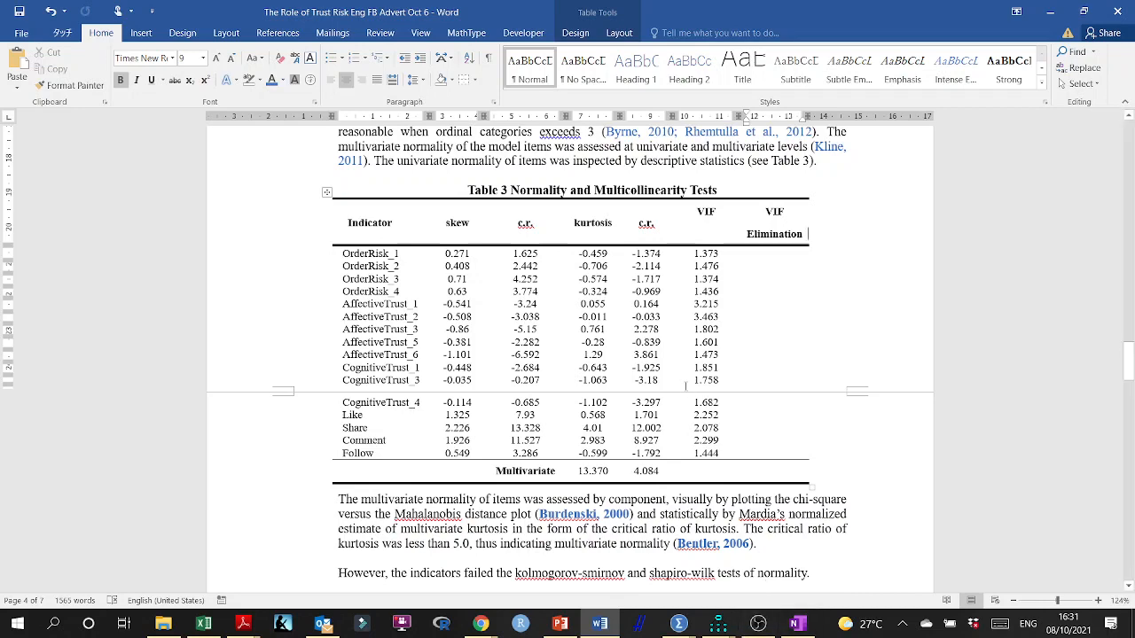
{"action": "scroll", "coordinate": [685, 384], "scroll_direction": "down", "scroll_amount": 1}
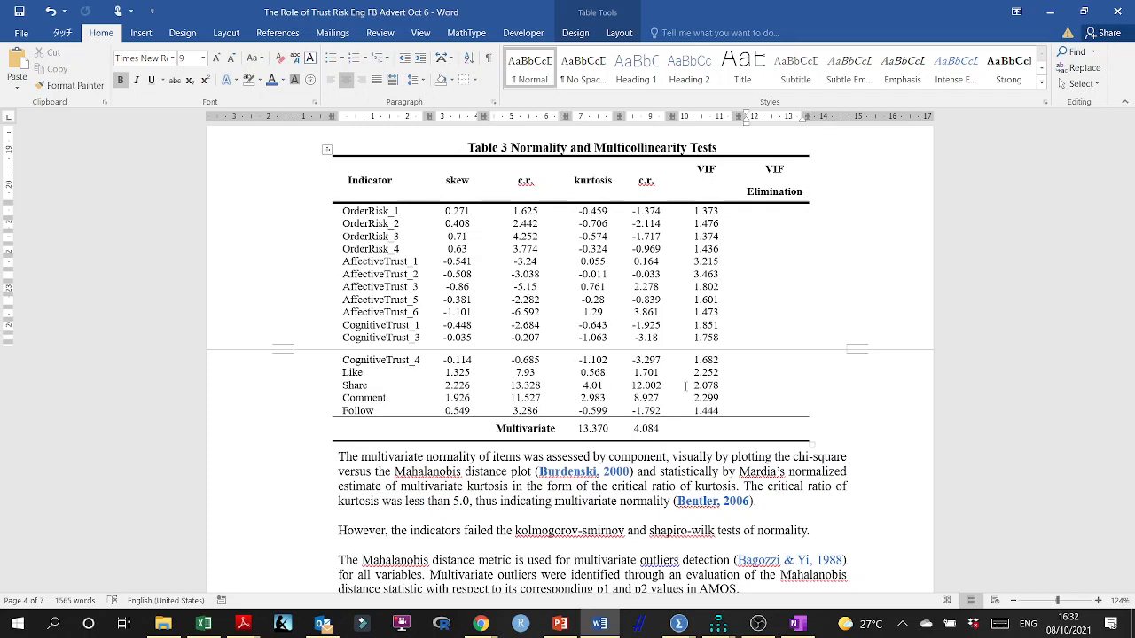
{"action": "scroll", "coordinate": [685, 385], "scroll_direction": "up", "scroll_amount": 20}
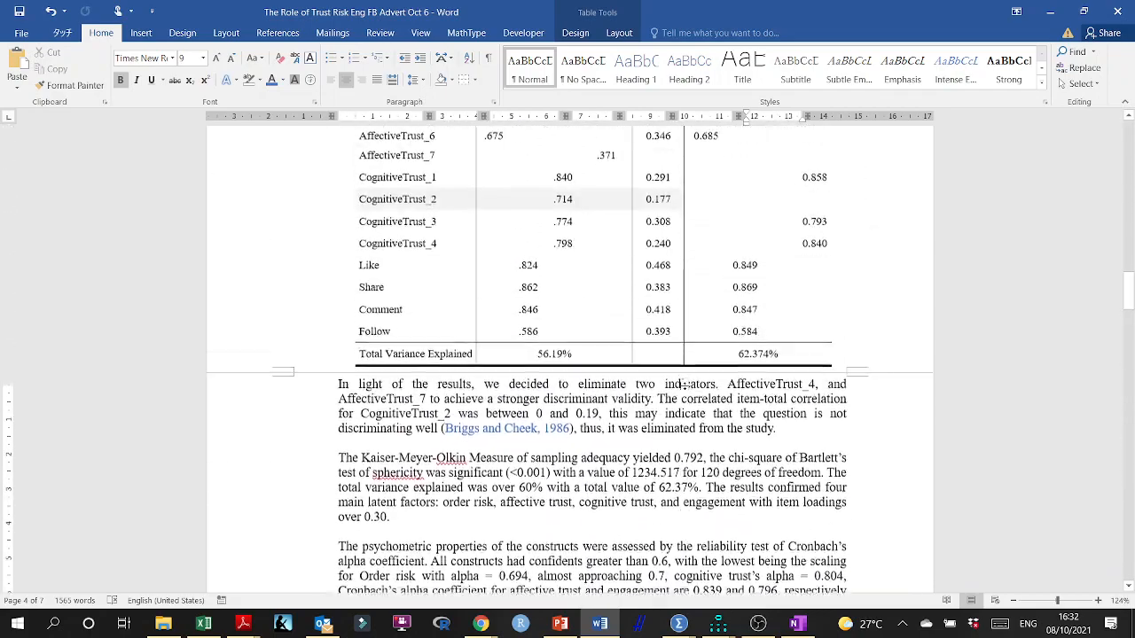
{"action": "scroll", "coordinate": [685, 385], "scroll_direction": "up", "scroll_amount": 6}
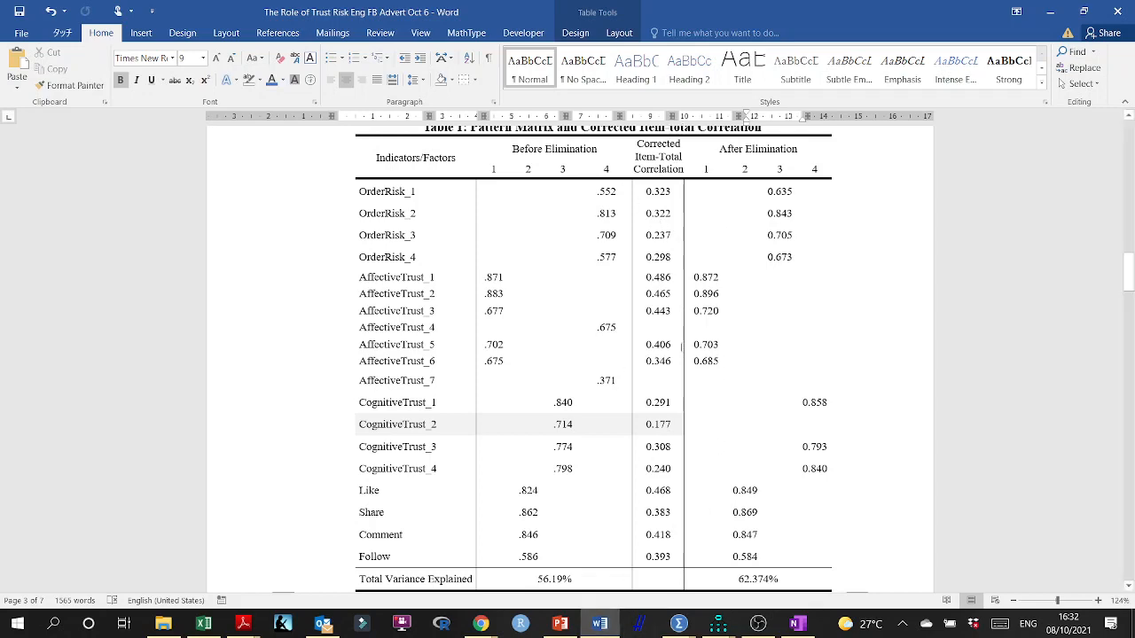
{"action": "scroll", "coordinate": [682, 348], "scroll_direction": "down", "scroll_amount": 15}
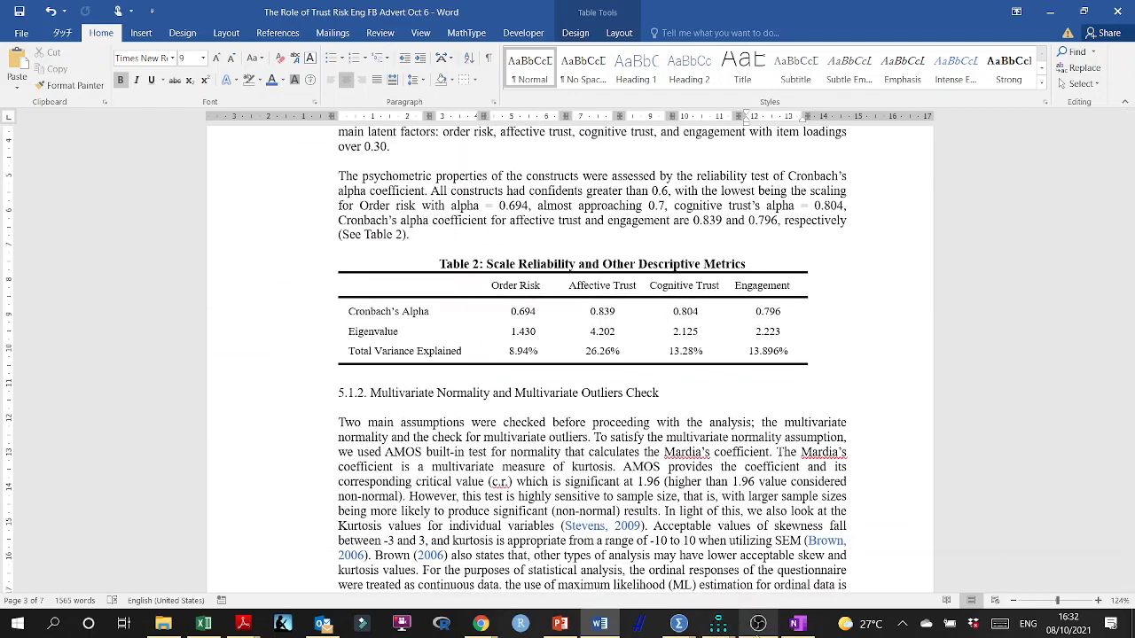